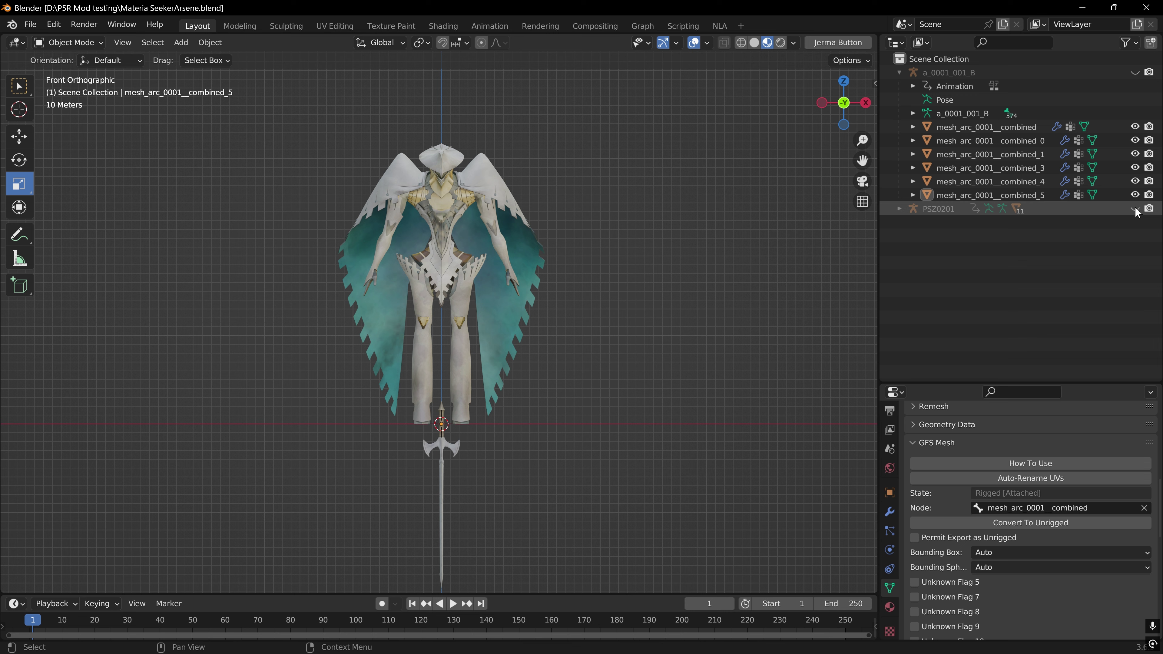
Show the PSZ0201 model over the Seeker model to compare the two, and hide it again.
click(1135, 210)
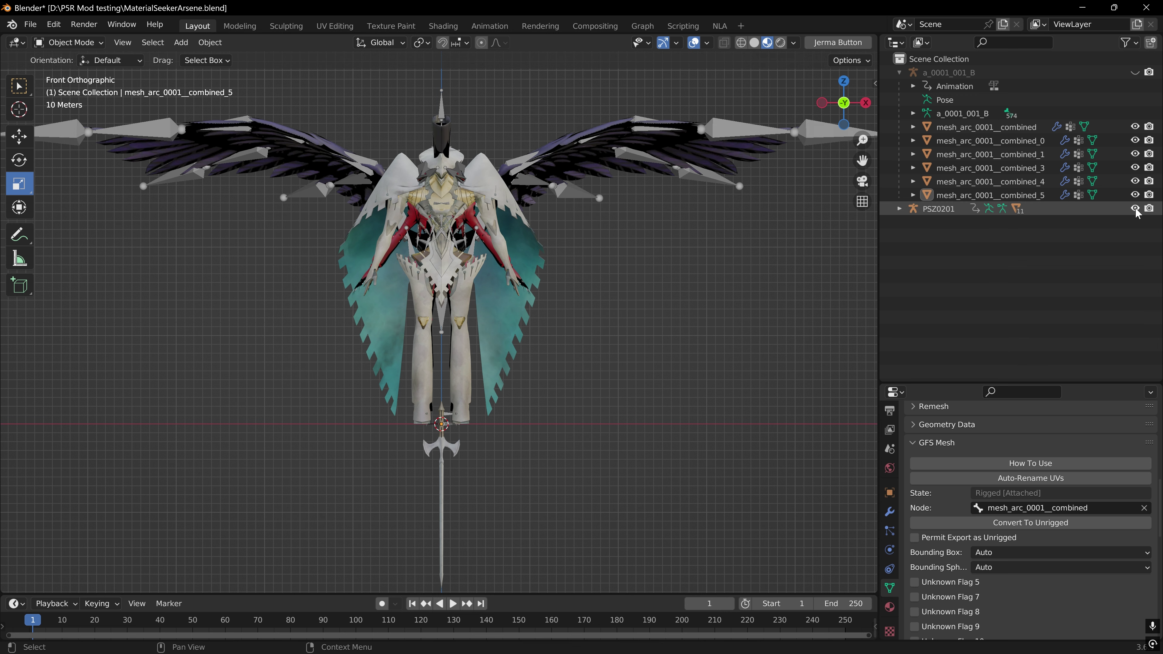
click(1134, 209)
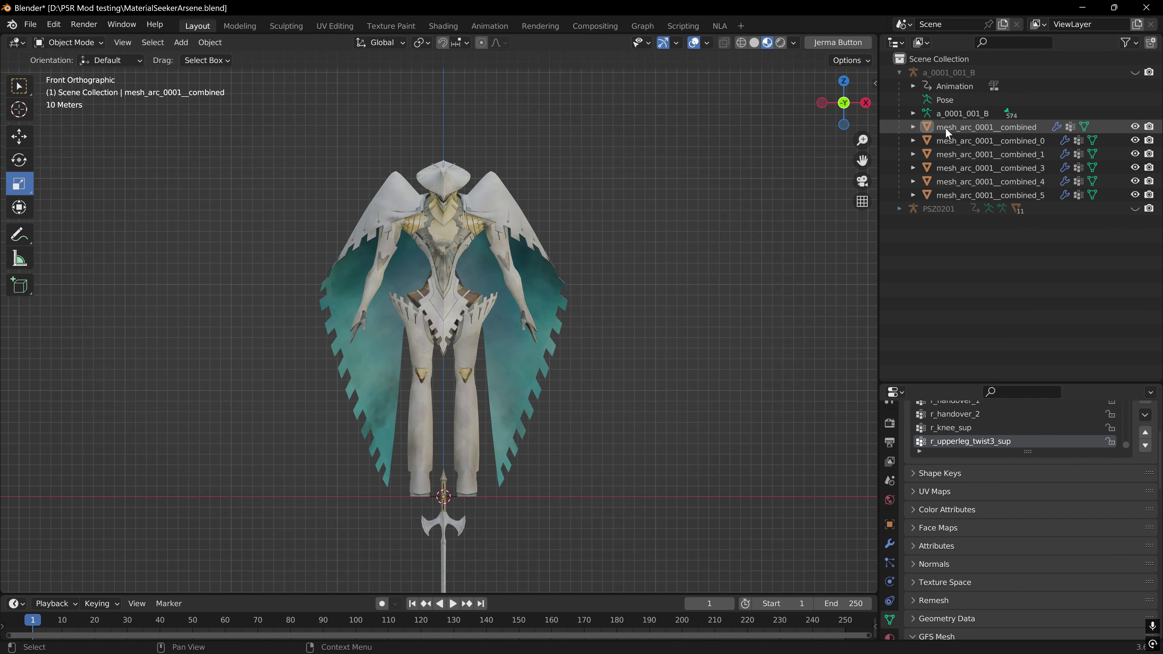
Examine the image texture nodes of the SeekerBody2 material on mesh_arc_0001__combined in the Shading workspace.
click(946, 130)
click(442, 26)
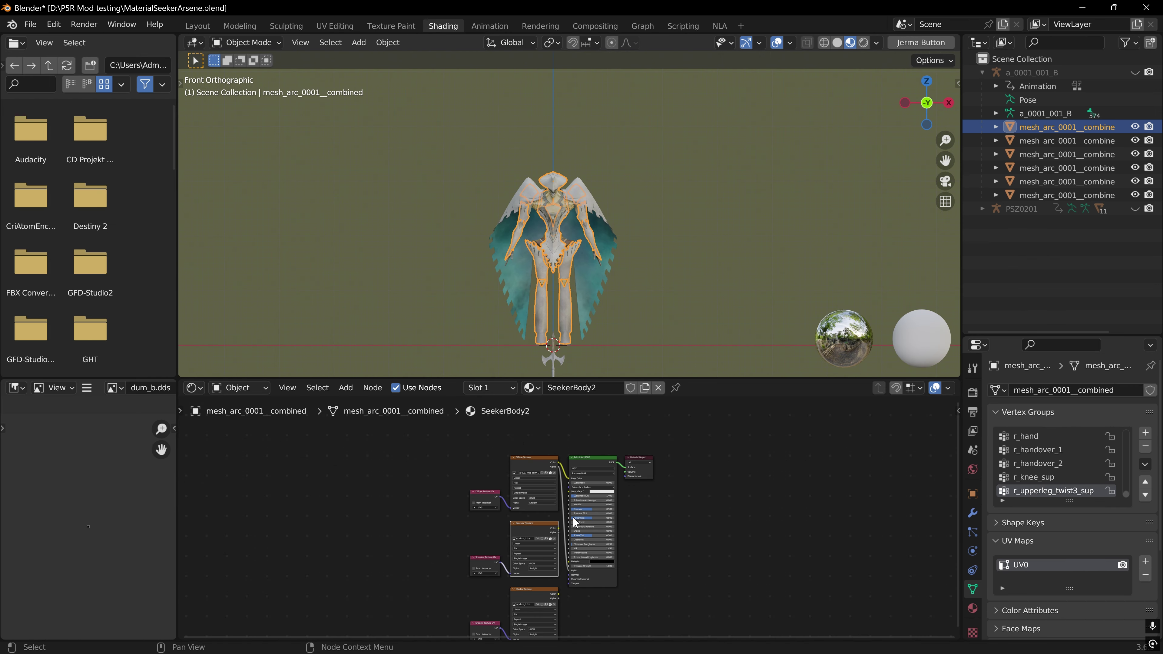
click(512, 464)
mouse_move(348, 566)
middle_down()
mouse_move(353, 535)
mouse_move(352, 548)
middle_up()
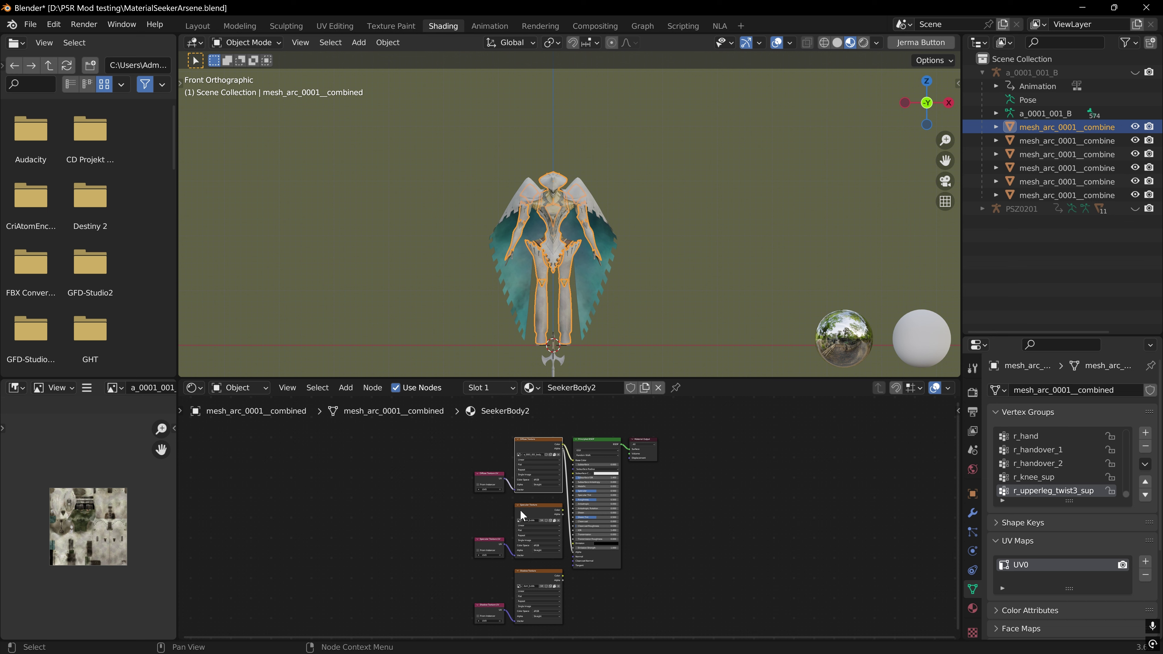
click(531, 510)
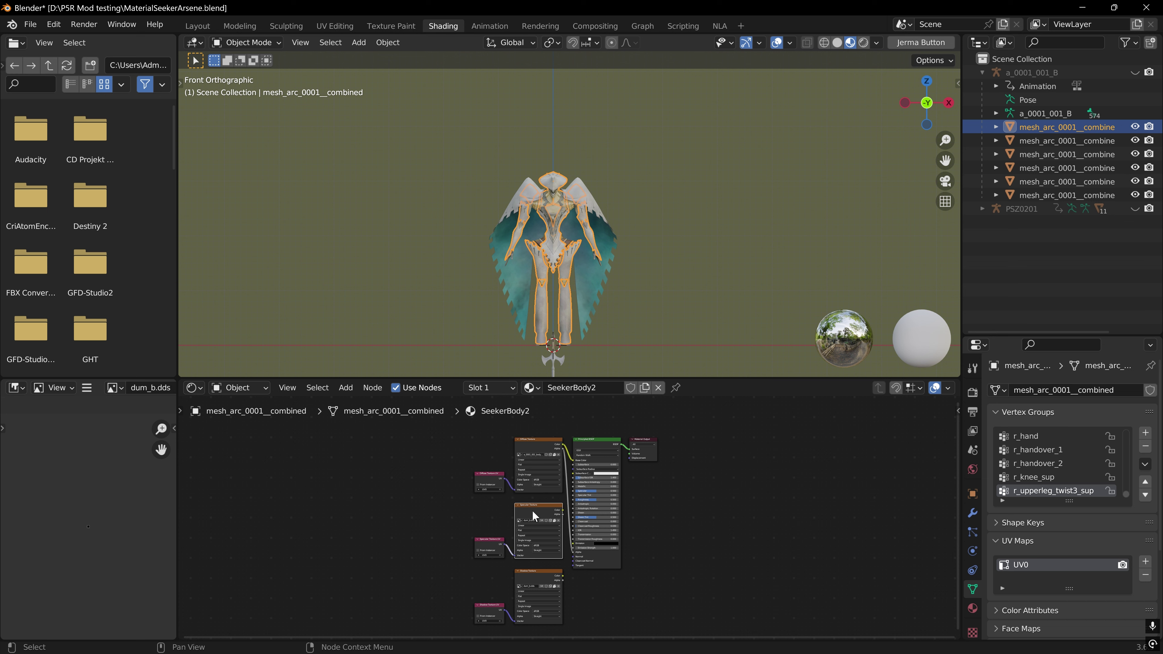
click(536, 579)
click(532, 448)
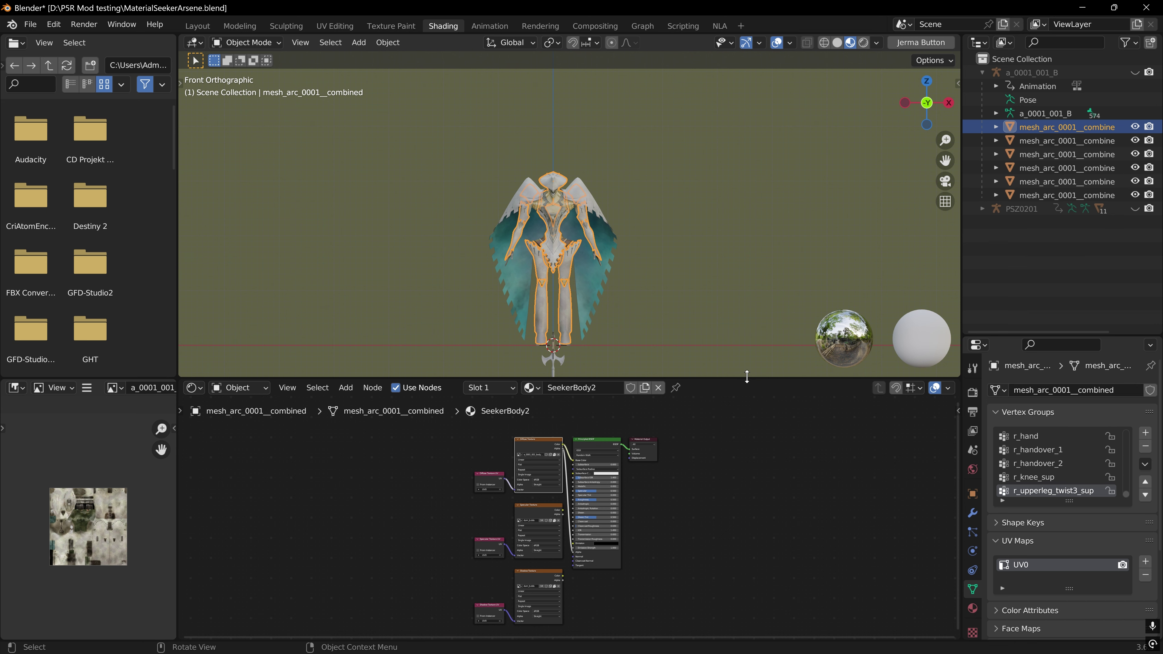
Unhide and select the a_0001_001_B armature and return to the Layout workspace.
click(1135, 72)
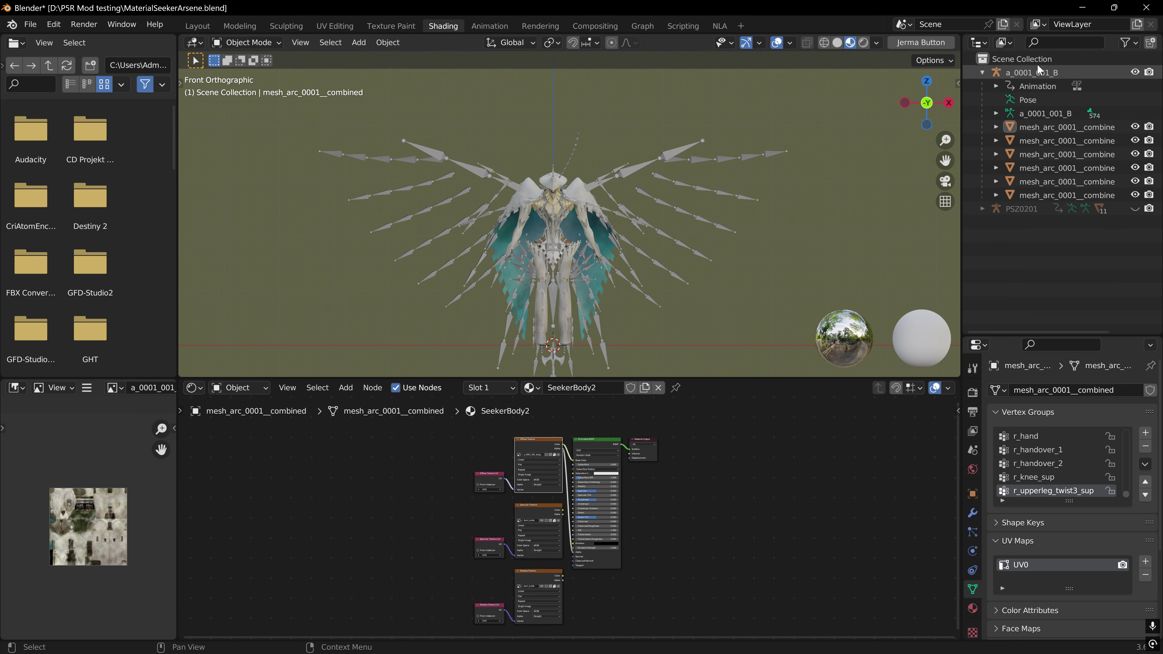
click(1031, 72)
click(198, 26)
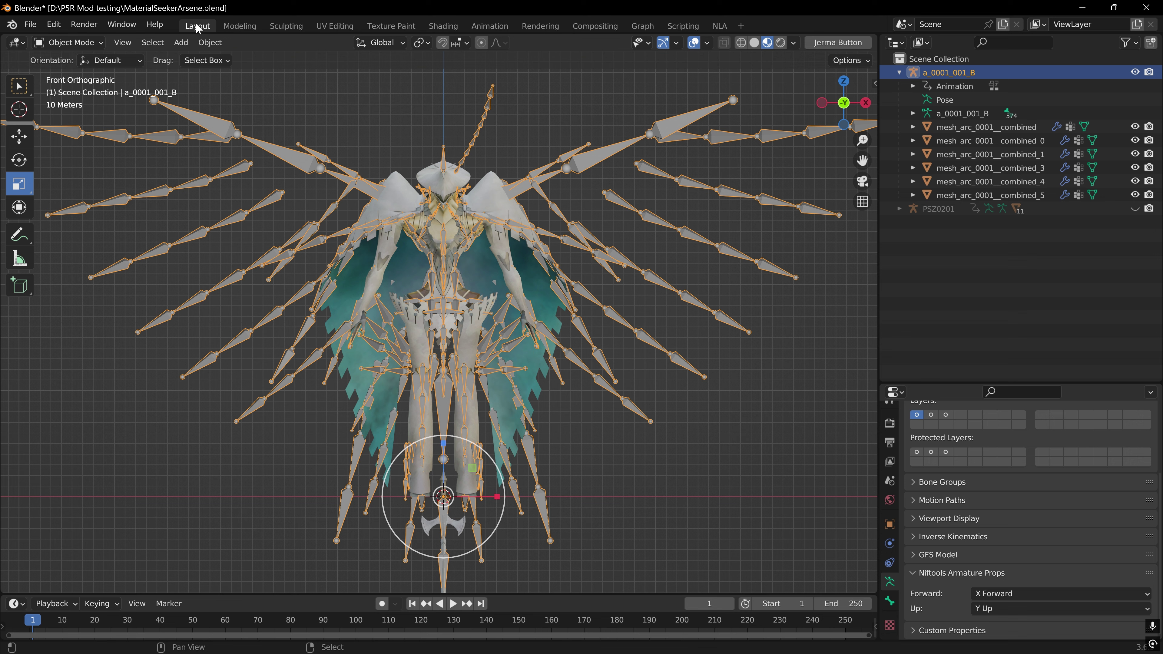
Import the GFS animation pack b_0001_001_001.GAP from the archetype\0001\anm_battle folder onto the a_0001_001_B armature.
click(30, 24)
mouse_move(70, 209)
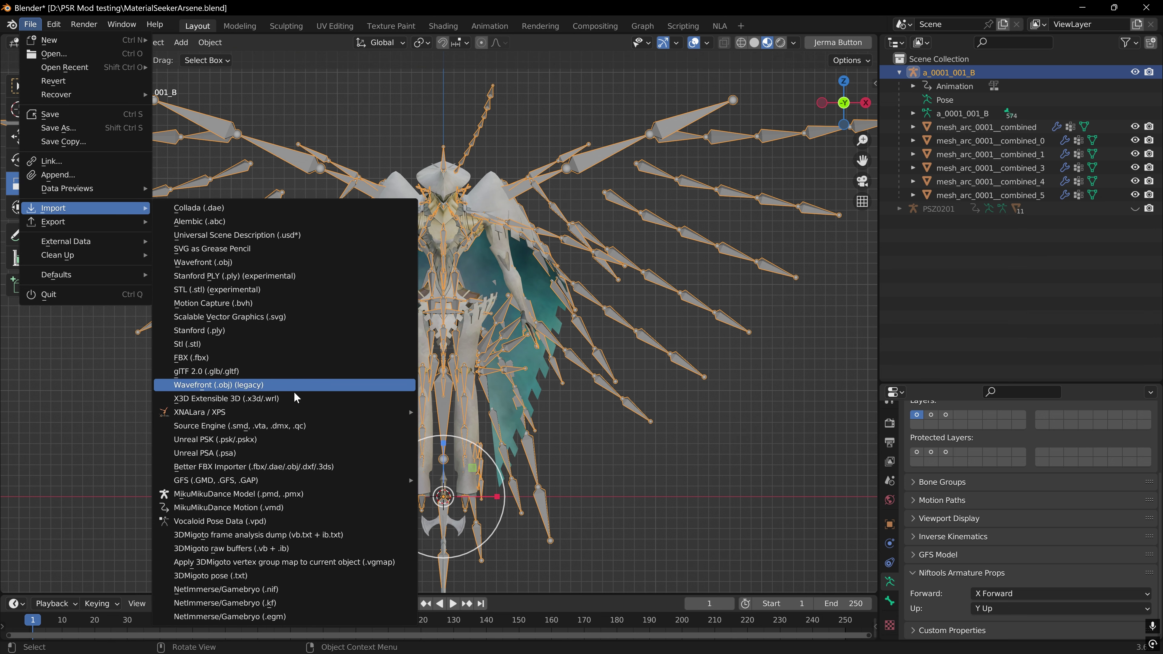
mouse_move(262, 481)
click(451, 495)
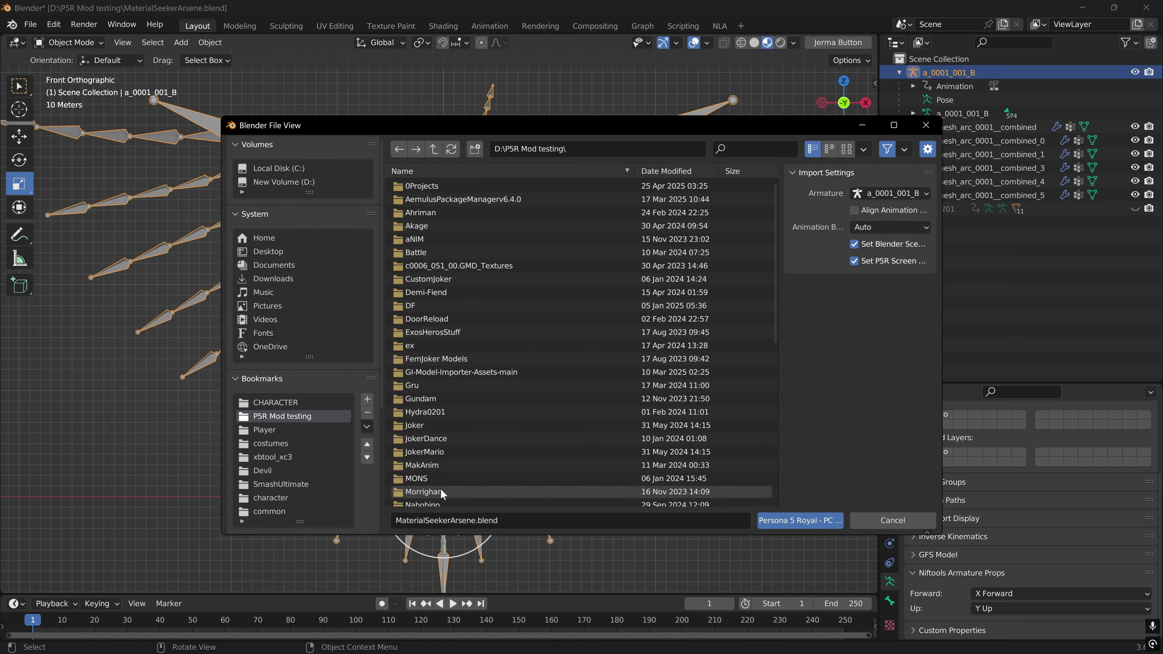
scroll(230, 493, down, 6)
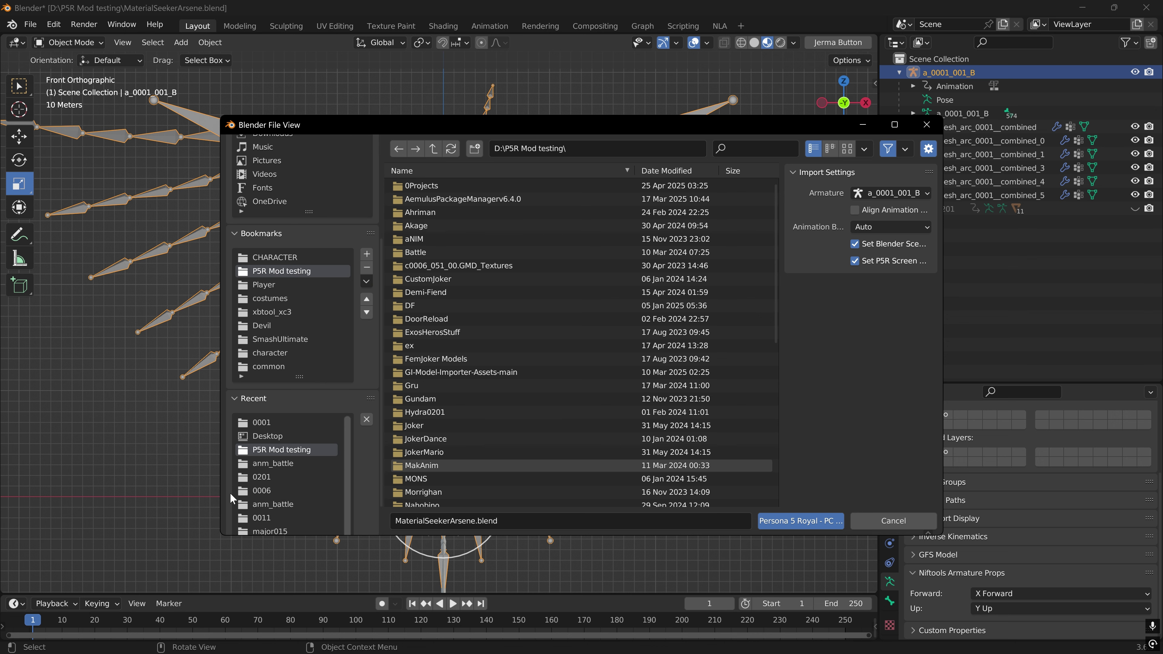
click(258, 422)
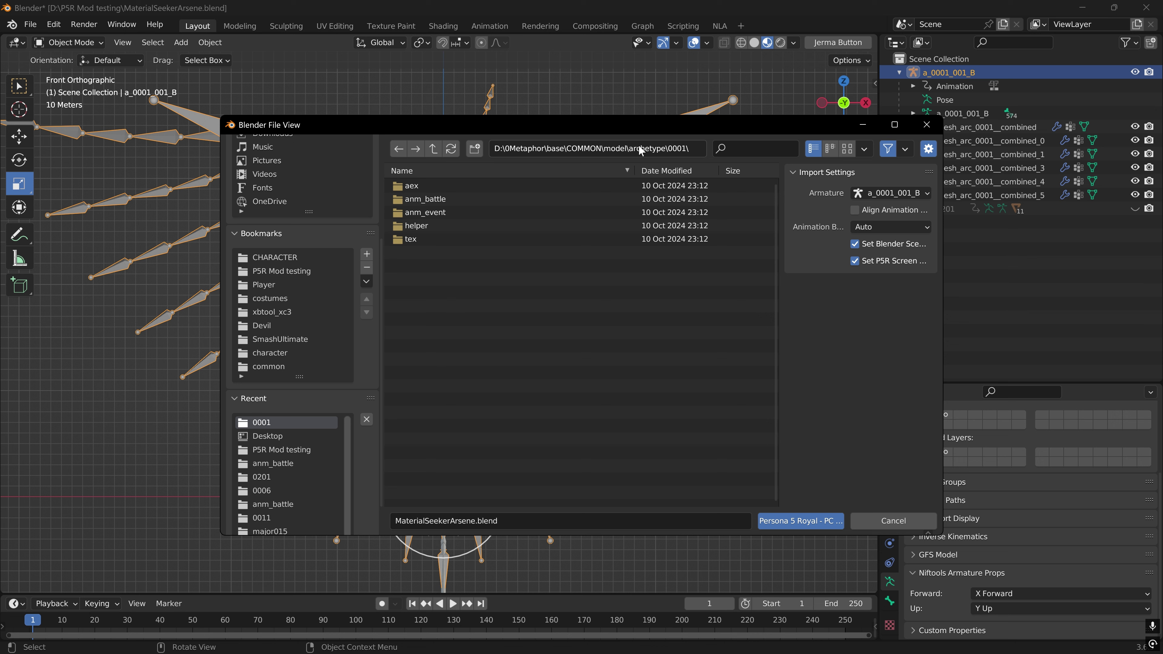
double_click(449, 201)
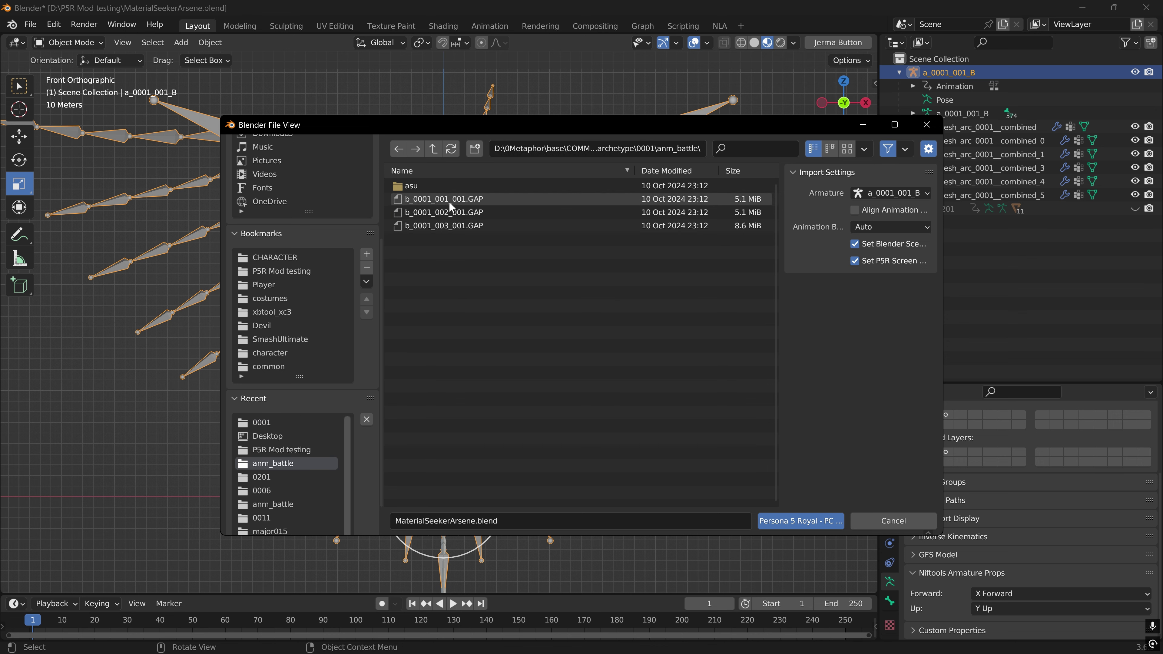
click(489, 200)
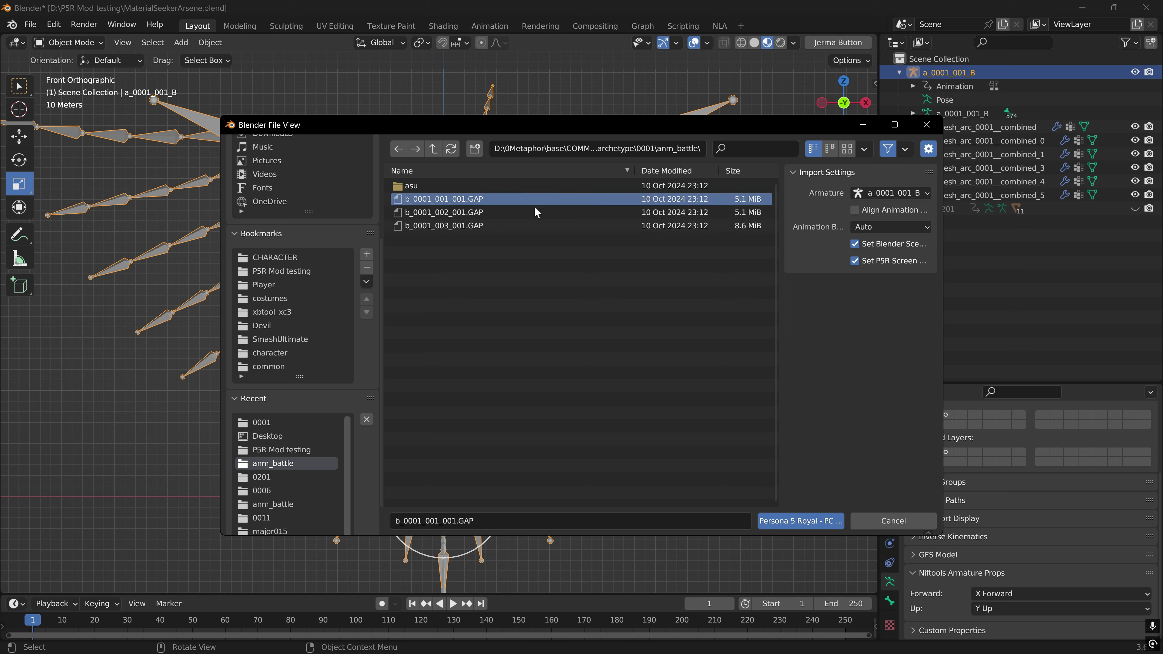
click(888, 193)
click(876, 210)
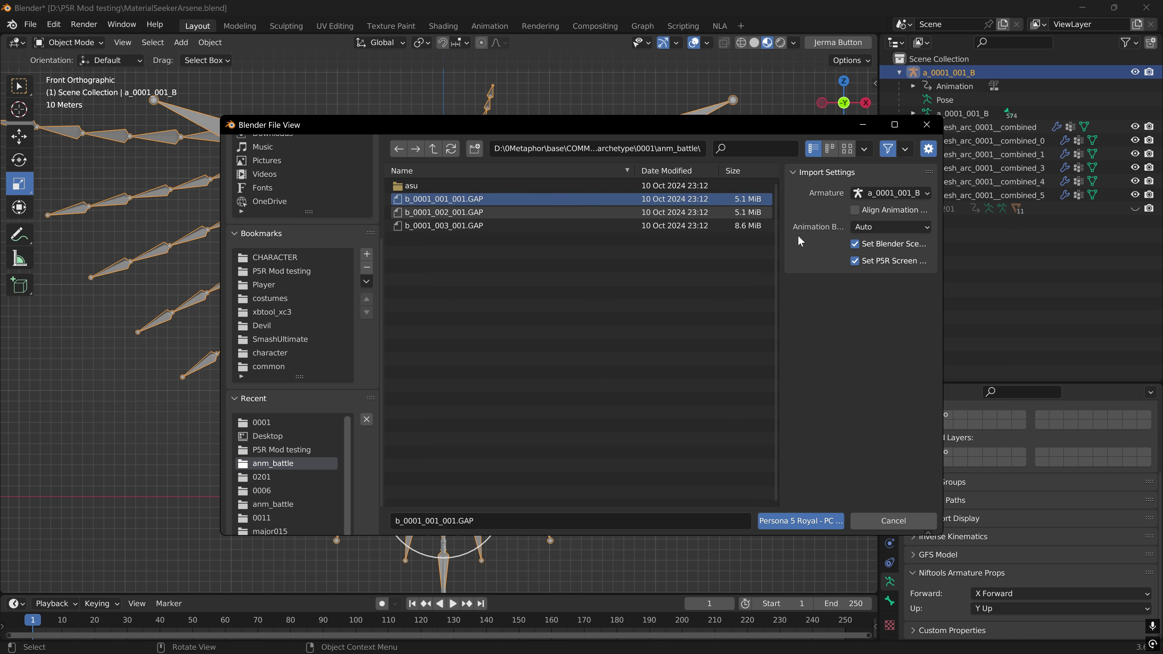
click(787, 524)
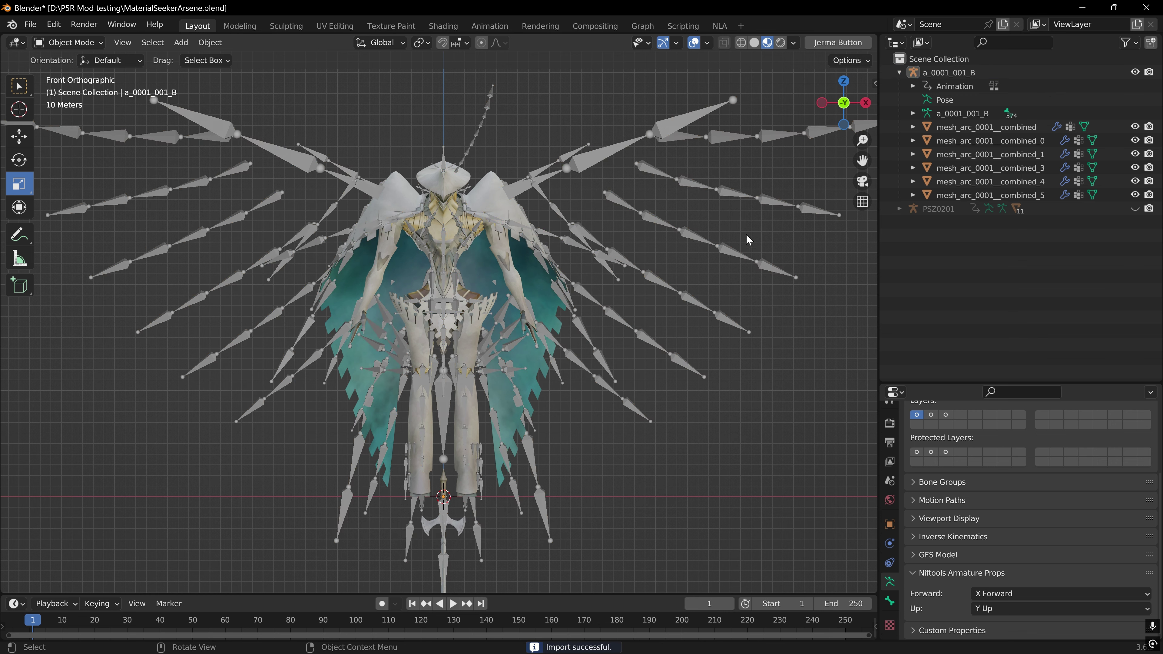
Select the a_0001_001_B armature and show it from the front in the NLA workspace.
click(984, 72)
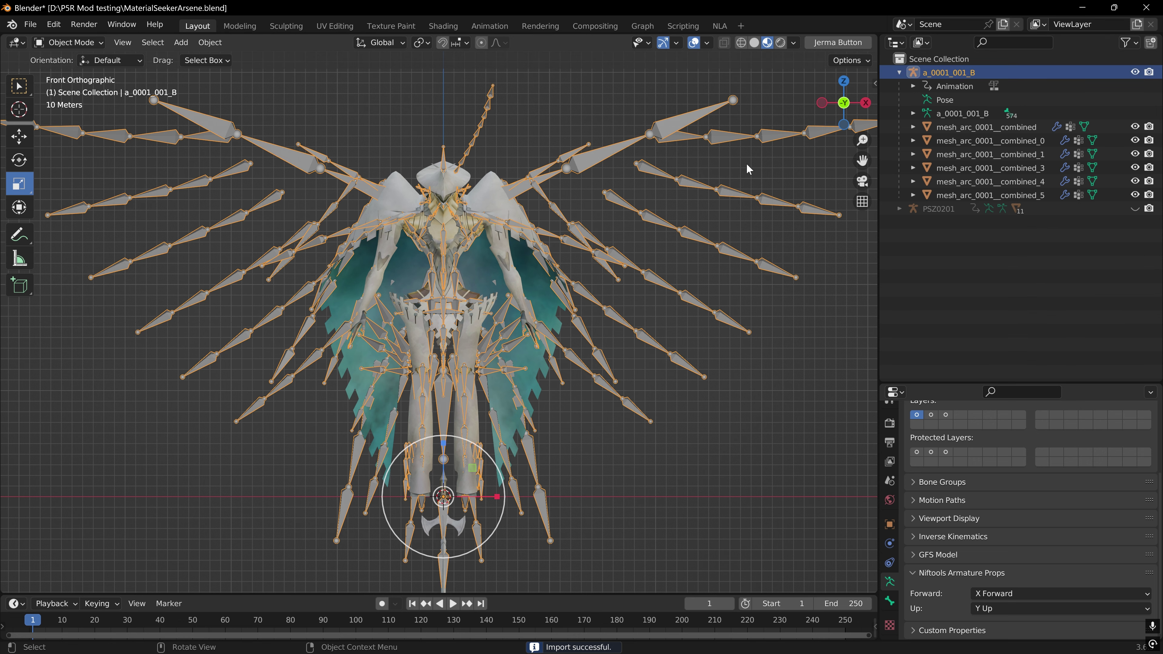
click(727, 26)
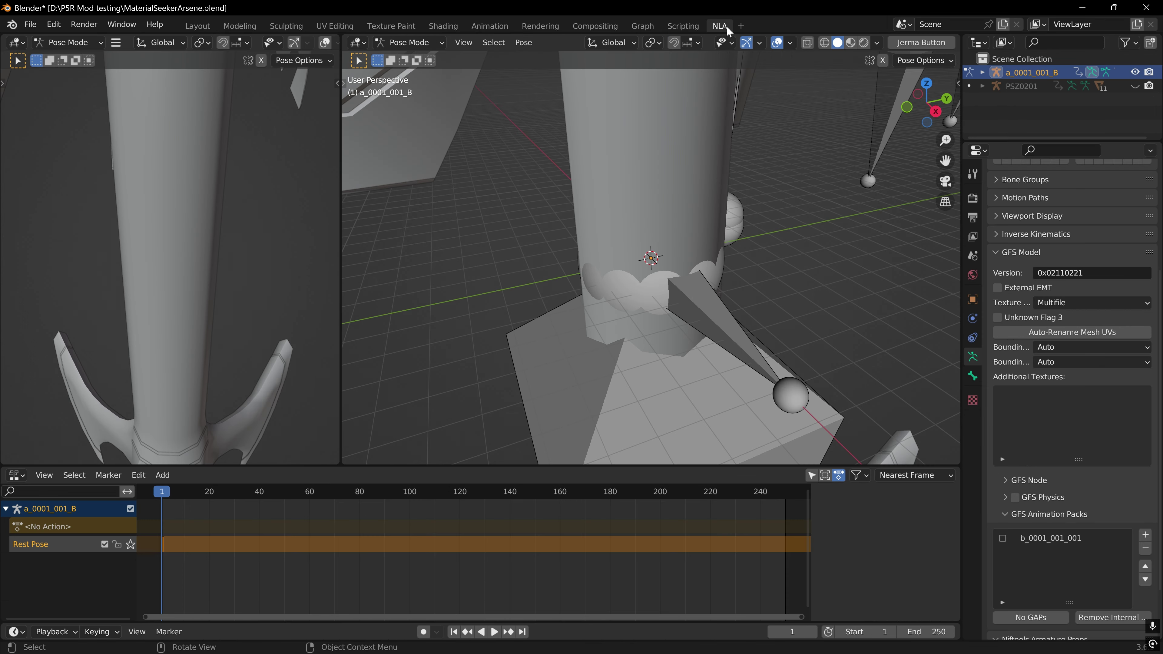
key(KP_1)
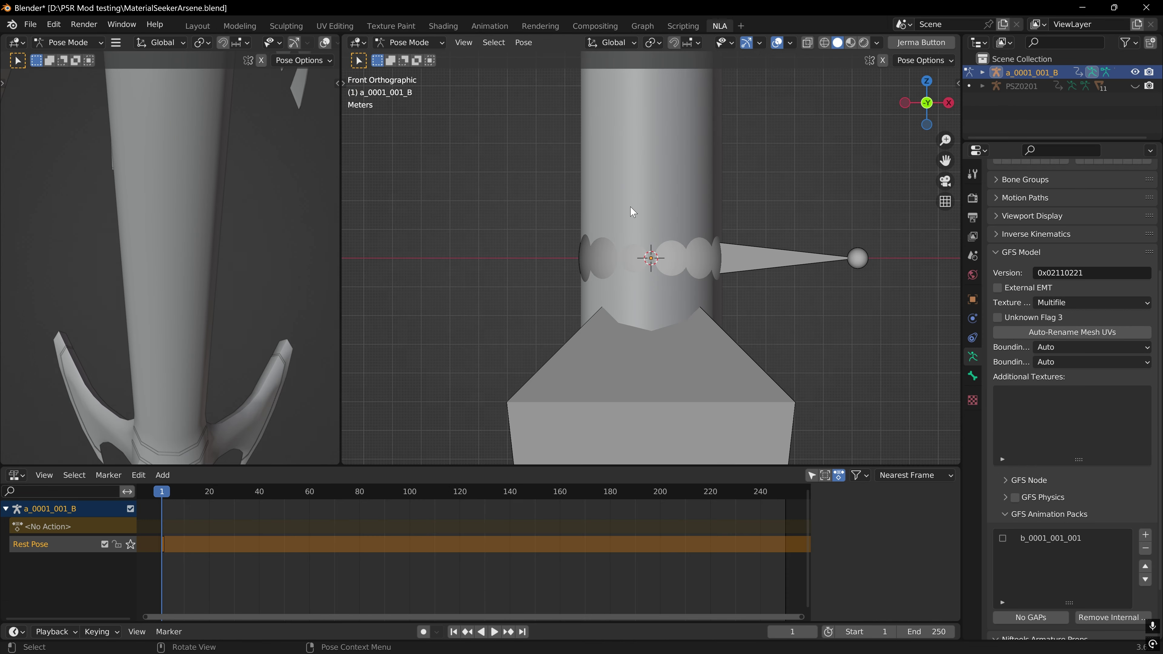
scroll(637, 216, down, 10)
shift+middle_drag(641, 225, 633, 246)
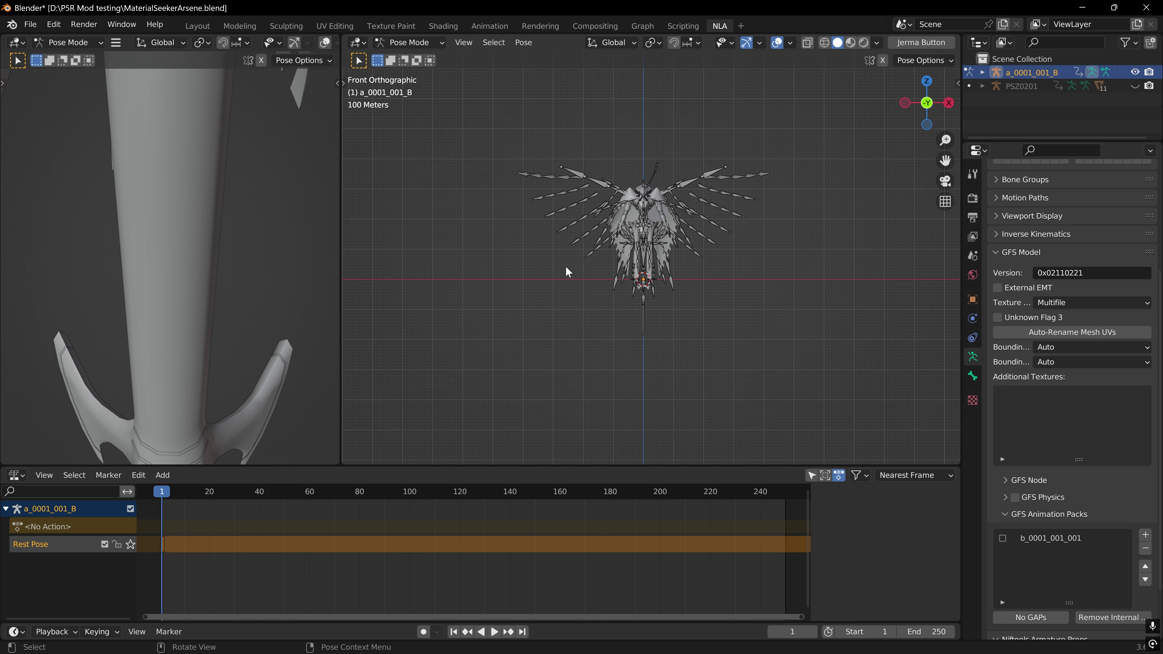
Switch the Animation workspace's Action Editor area to Nonlinear Animation, and return to the NLA workspace.
click(503, 27)
click(18, 476)
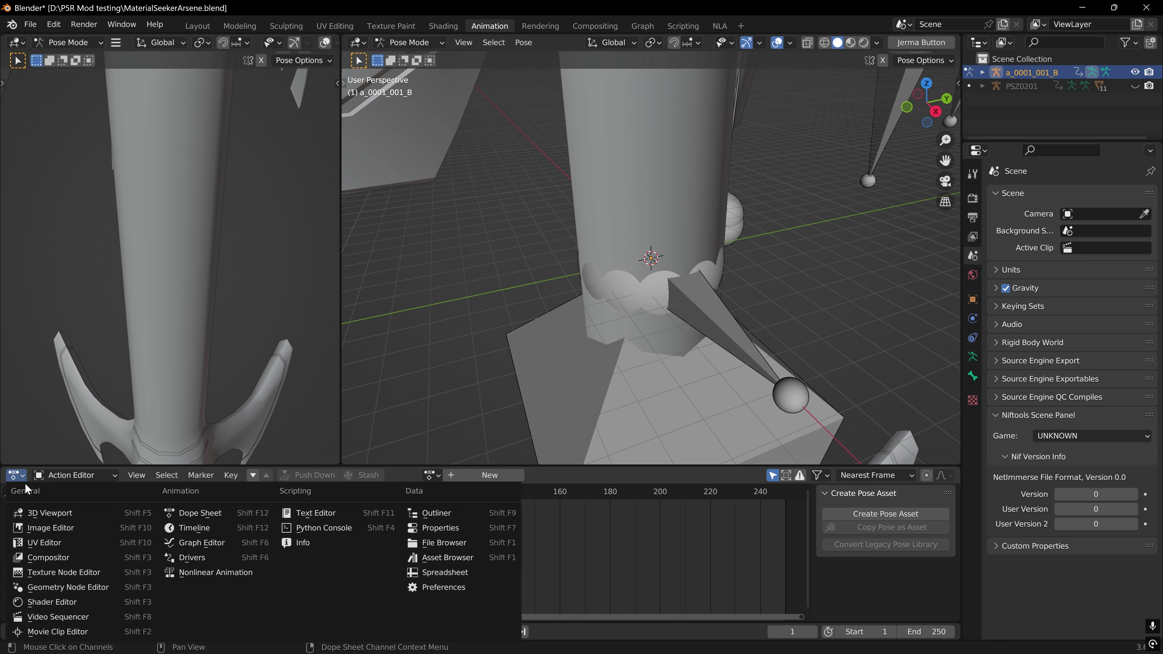
click(214, 574)
click(719, 26)
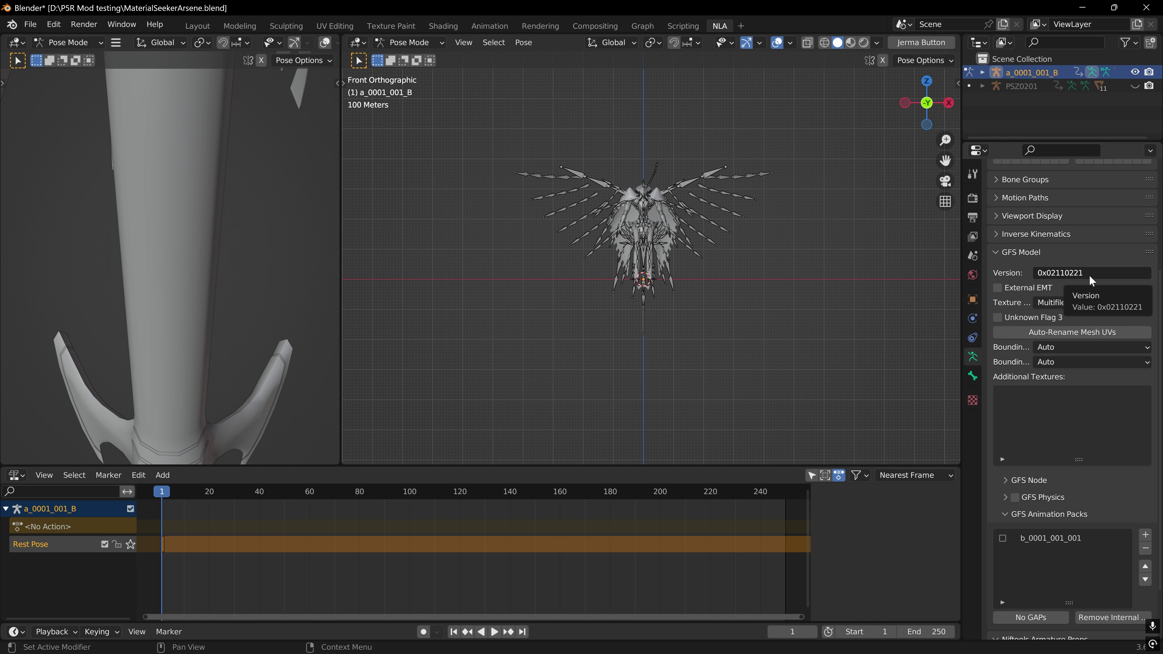
Copy PSZ0201's GFS model version 0x01105100 to a_0001_001_B and set that armature's texture mode to Embedded.
click(1022, 86)
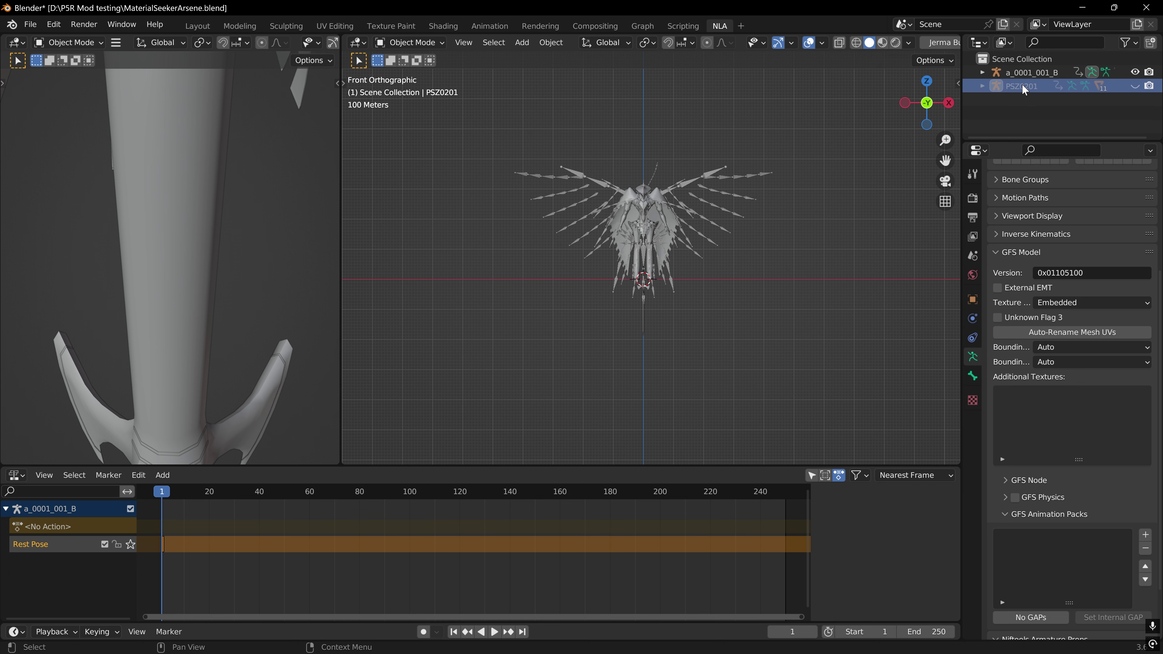
click(1093, 273)
key(ctrl+c)
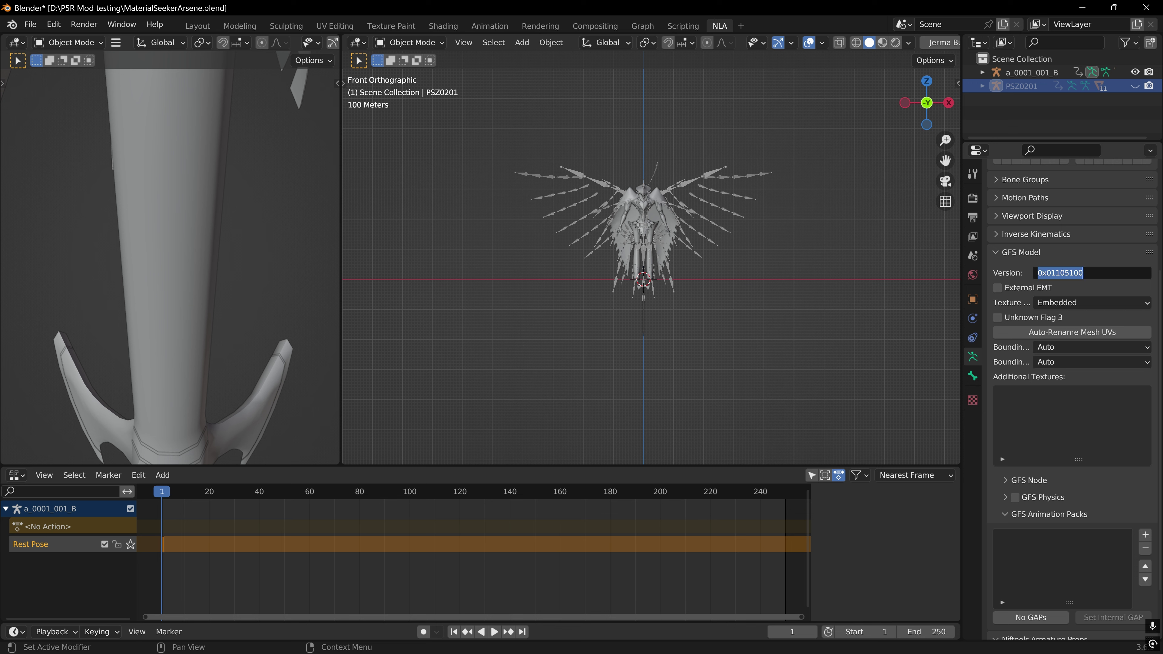
click(1031, 72)
click(1094, 275)
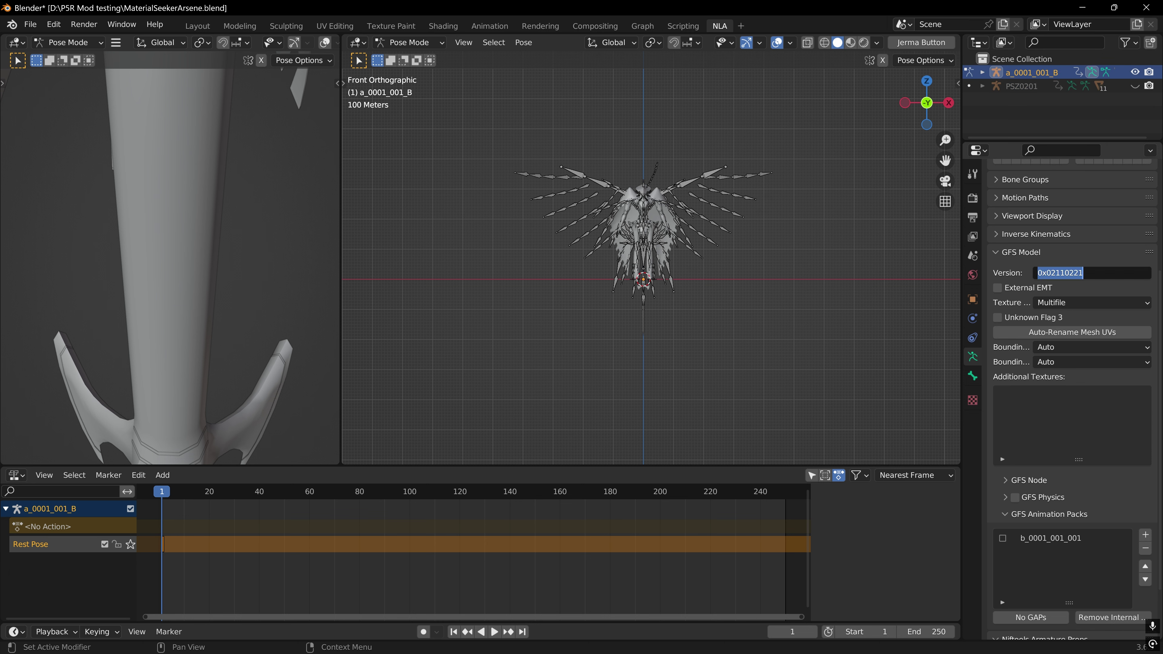
key(ctrl+v)
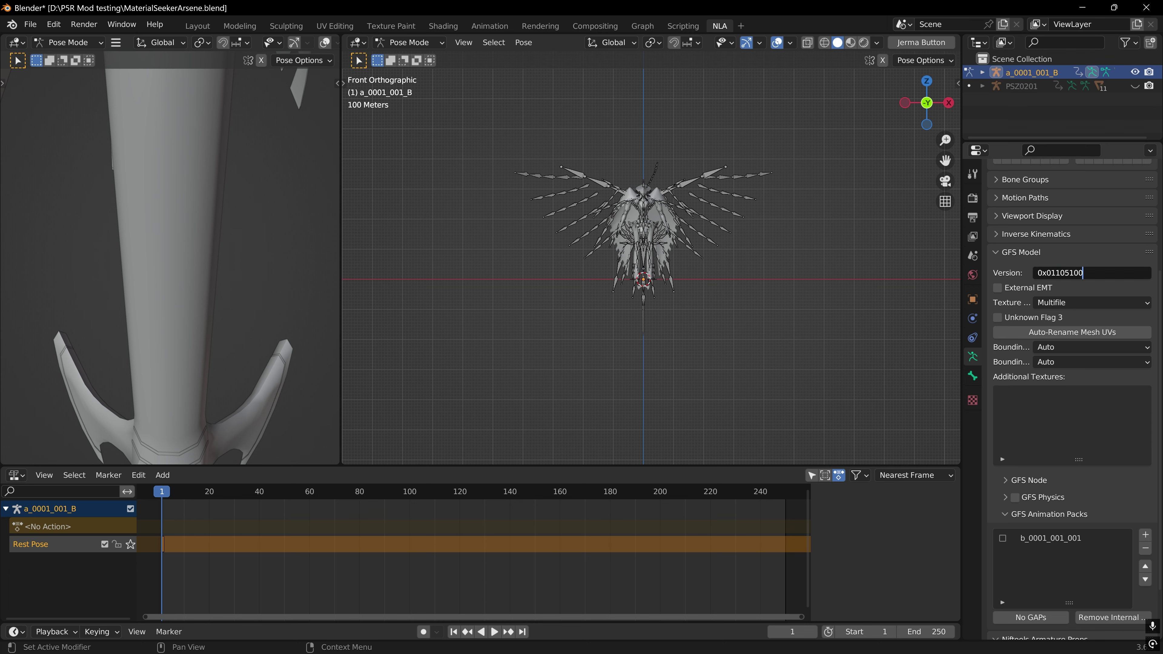
click(1095, 302)
click(1079, 318)
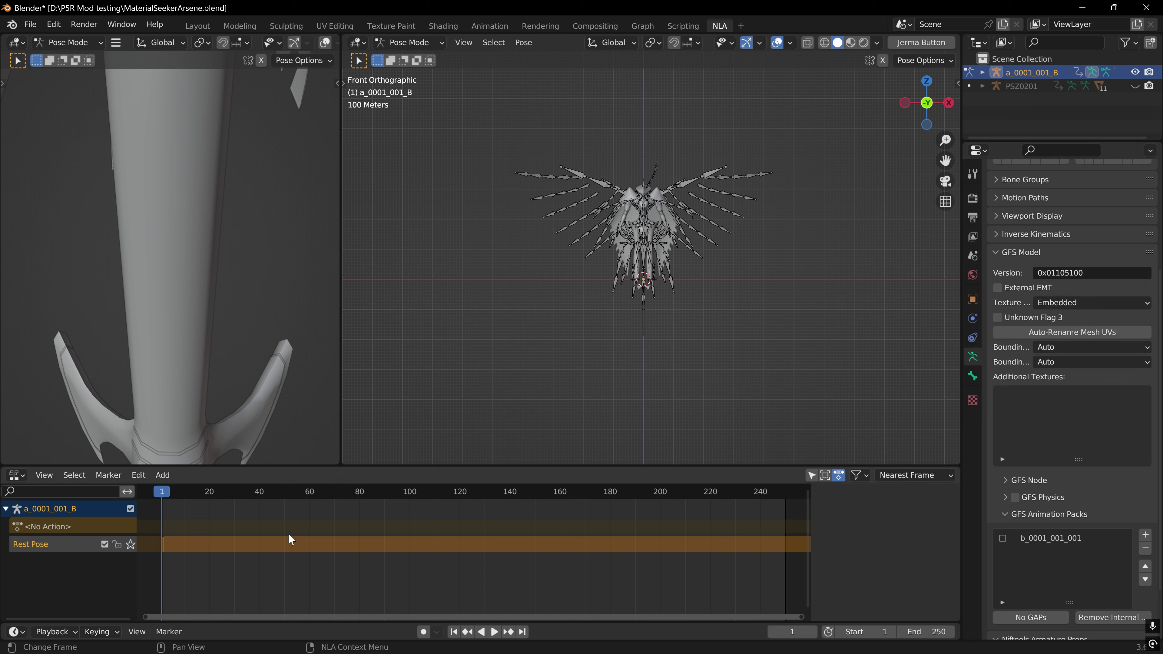
Activate the b_0001_001_001 animation pack on the armature and enlarge the NLA editor to fit its tracks.
click(1003, 539)
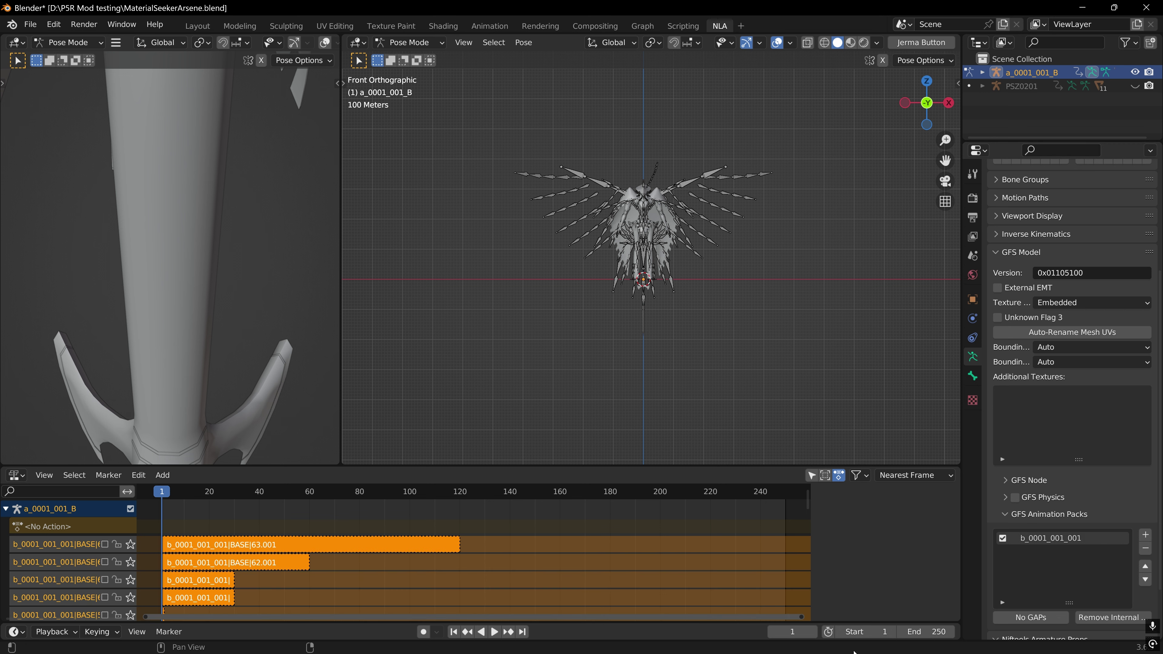
drag(405, 466, 414, 208)
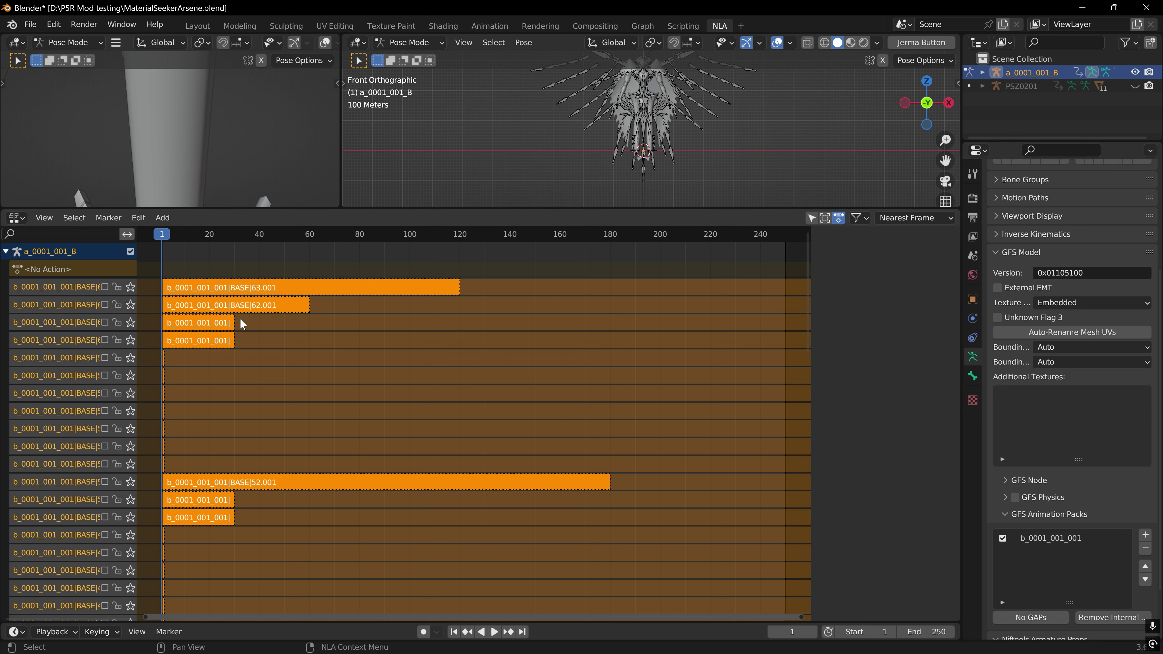
drag(681, 209, 678, 279)
scroll(687, 190, up, 6)
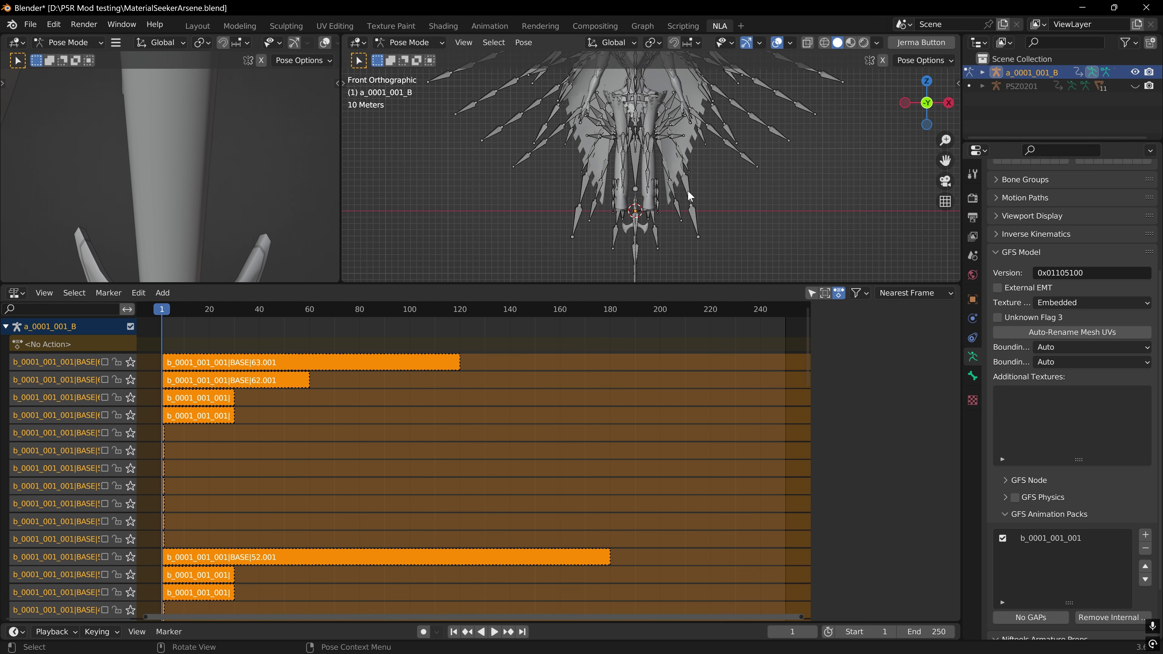
Enable the b_0001_001_001|BASE|1 animation track and enlarge the 3D viewport to see the posed model.
scroll(83, 431, down, 6)
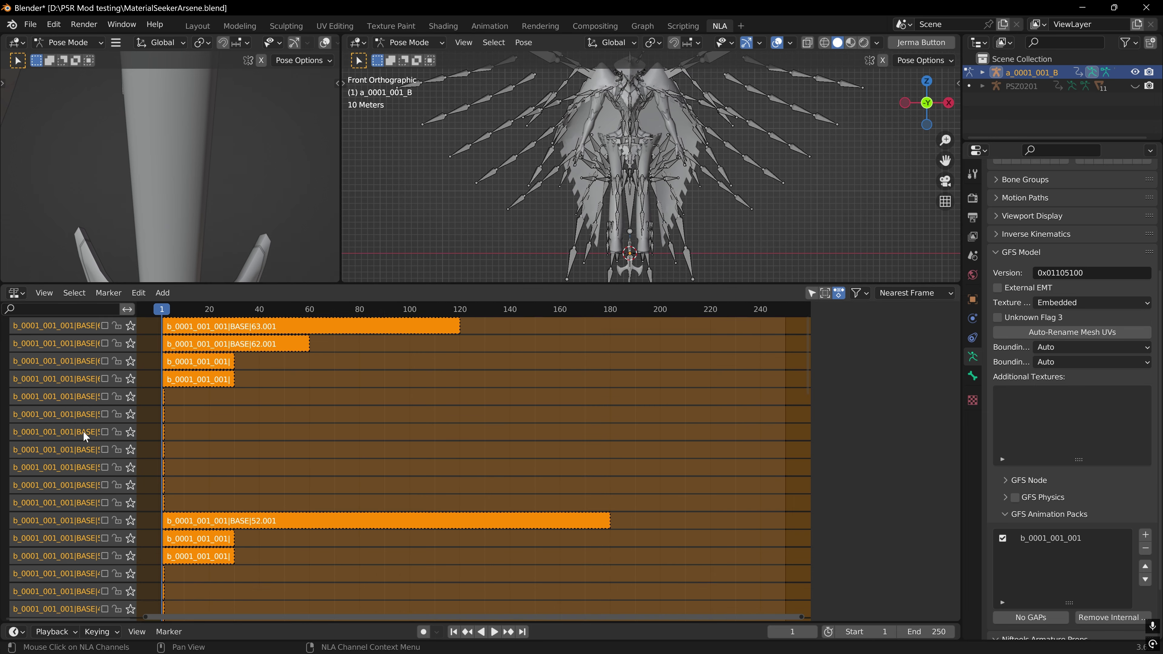
scroll(83, 431, down, 20)
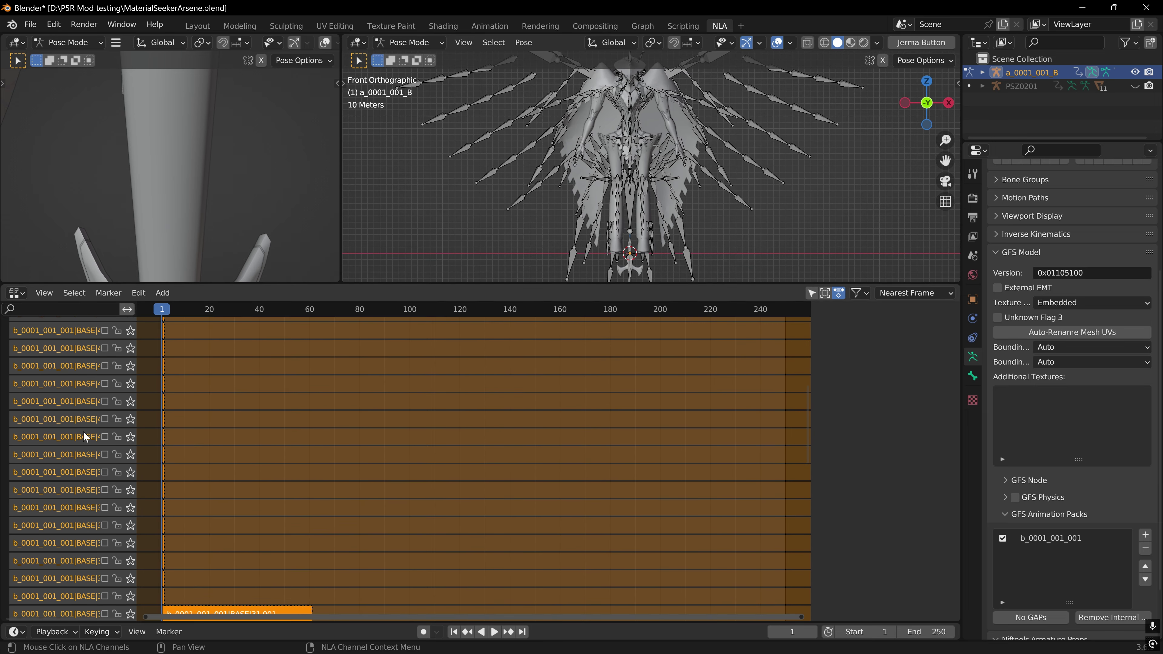
scroll(83, 431, down, 2)
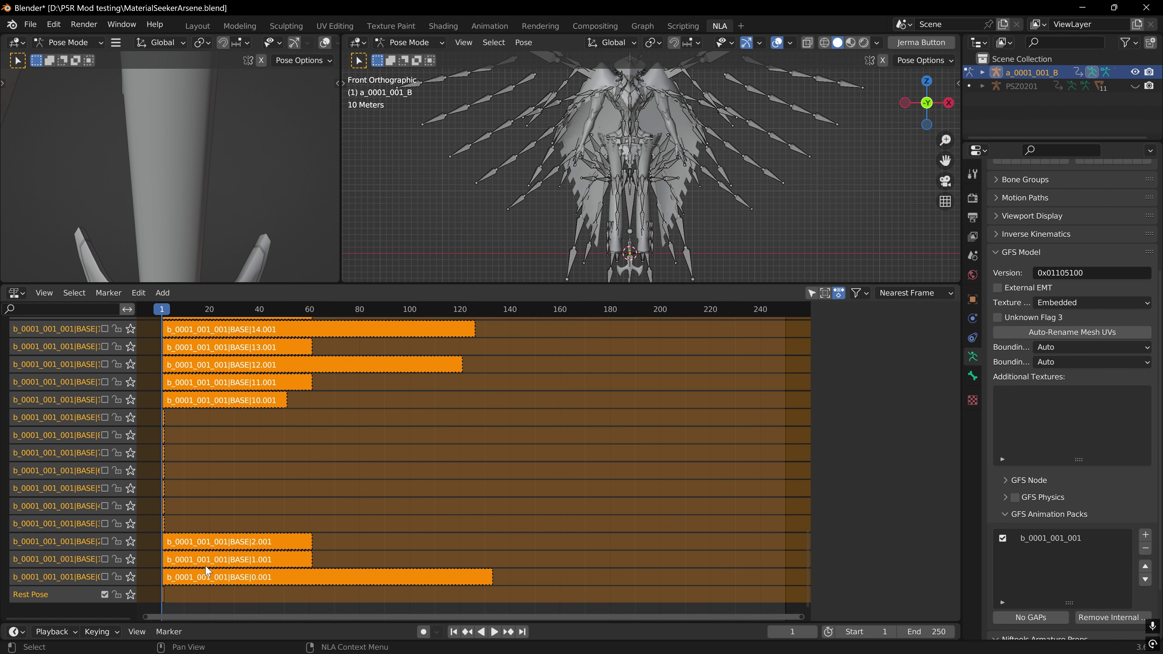
click(104, 558)
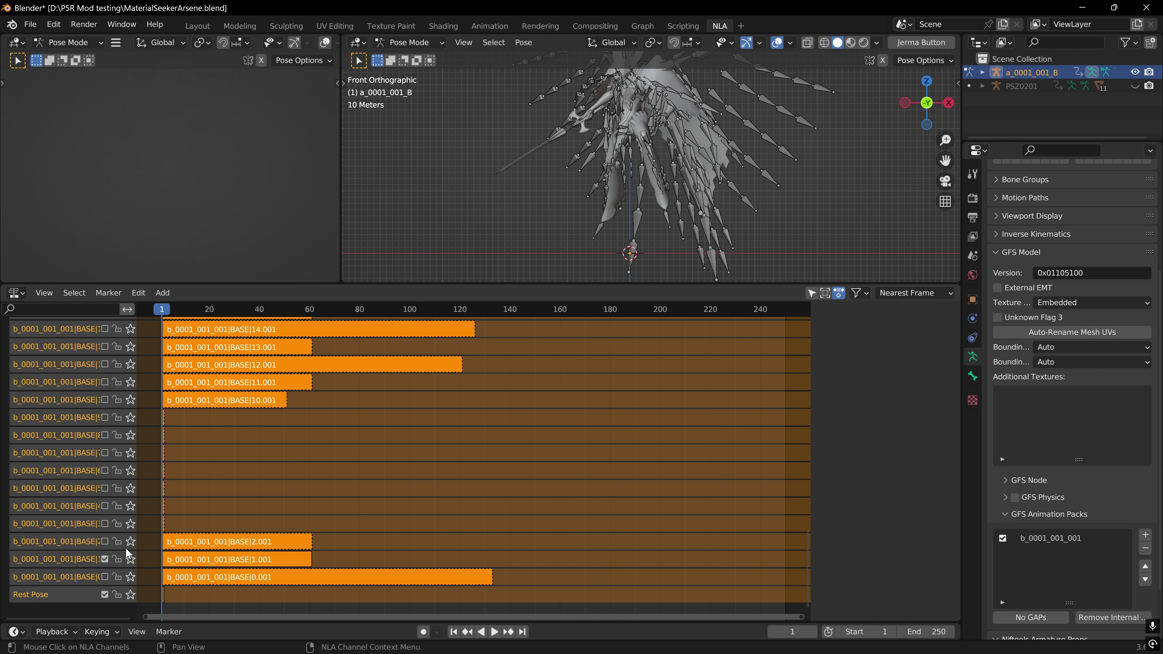
drag(576, 284, 545, 365)
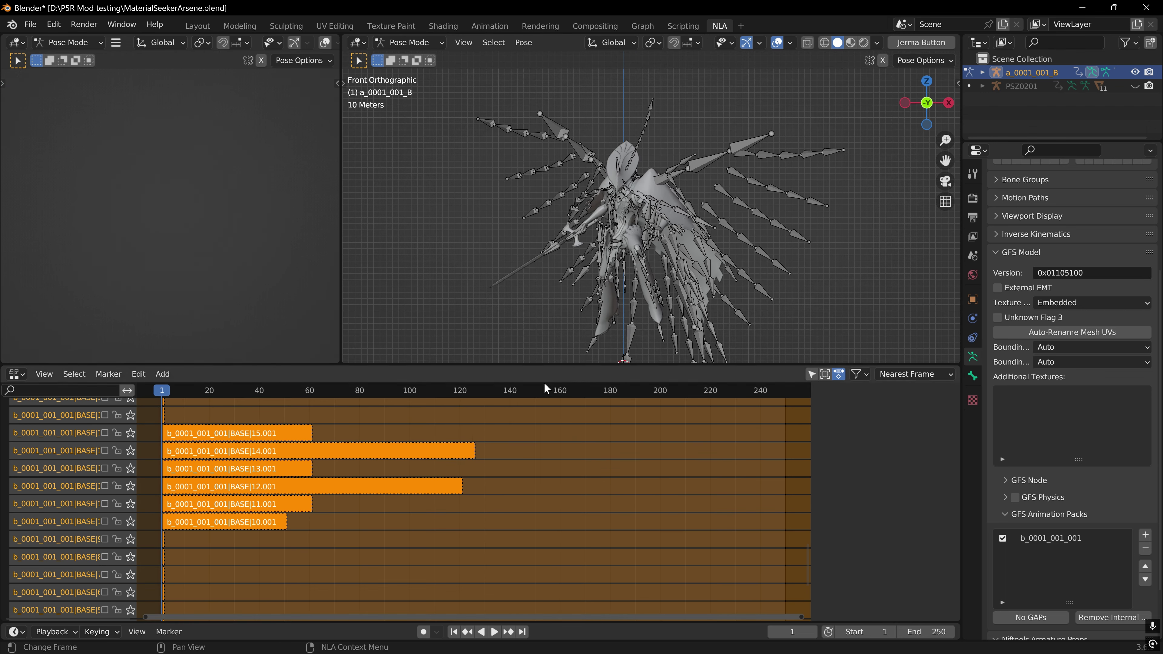
Play back the enabled animation on the armature, stop it, and return the playhead to frame 0.
key(space)
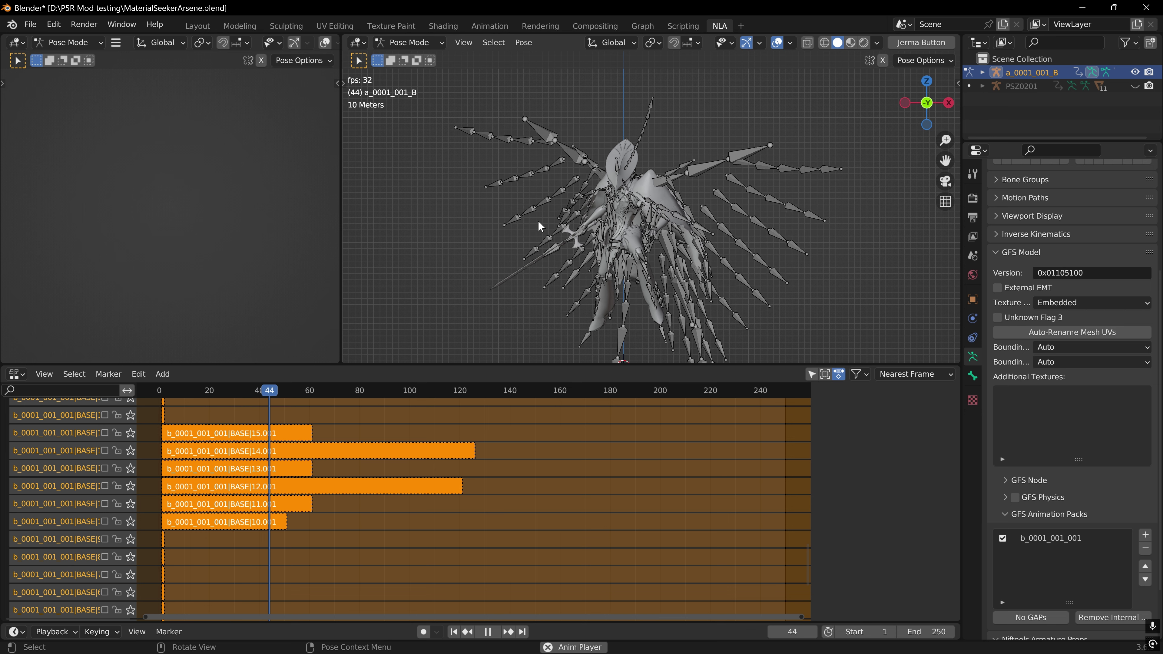
key(space)
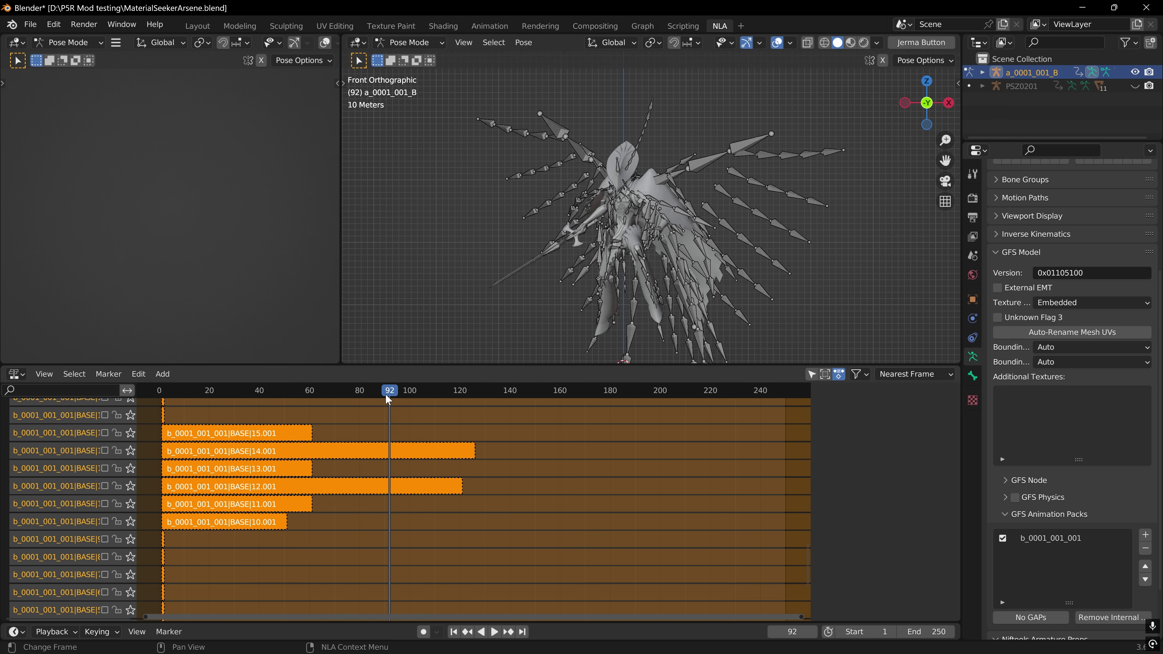
drag(385, 394, 155, 428)
scroll(66, 508, down, 3)
scroll(70, 502, up, 5)
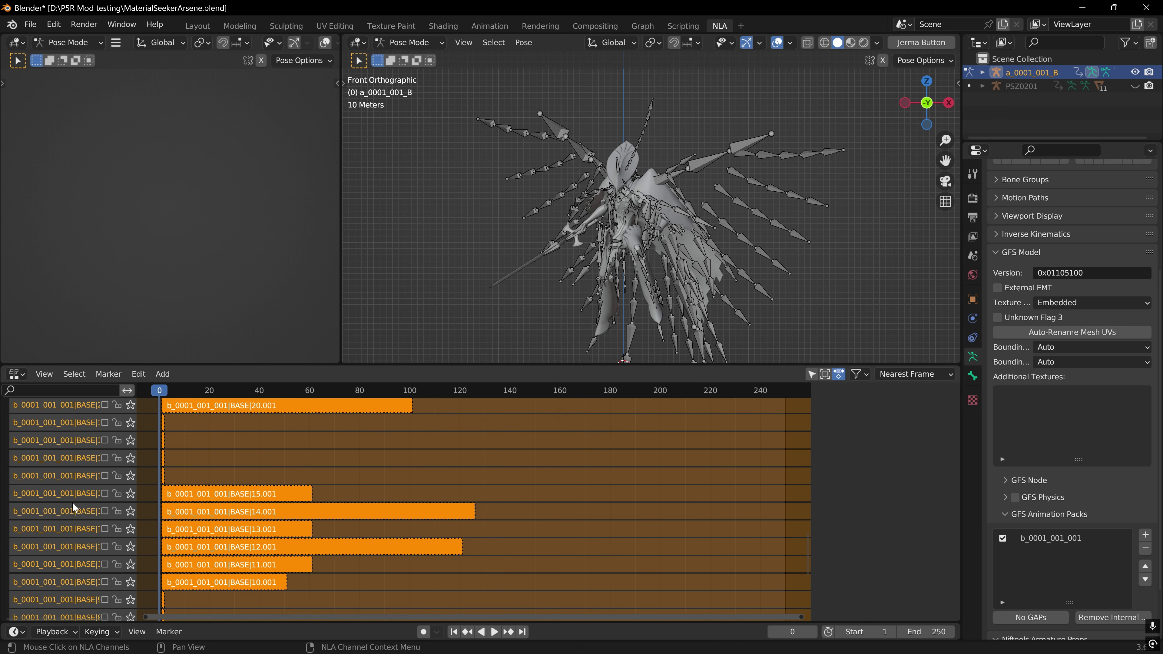
Select the b_0001_001_001|BASE|1 strip, move it to start at frame 256, and move it back to frame 1.
scroll(373, 567, down, 6)
scroll(375, 570, down, 5)
scroll(79, 559, down, 4)
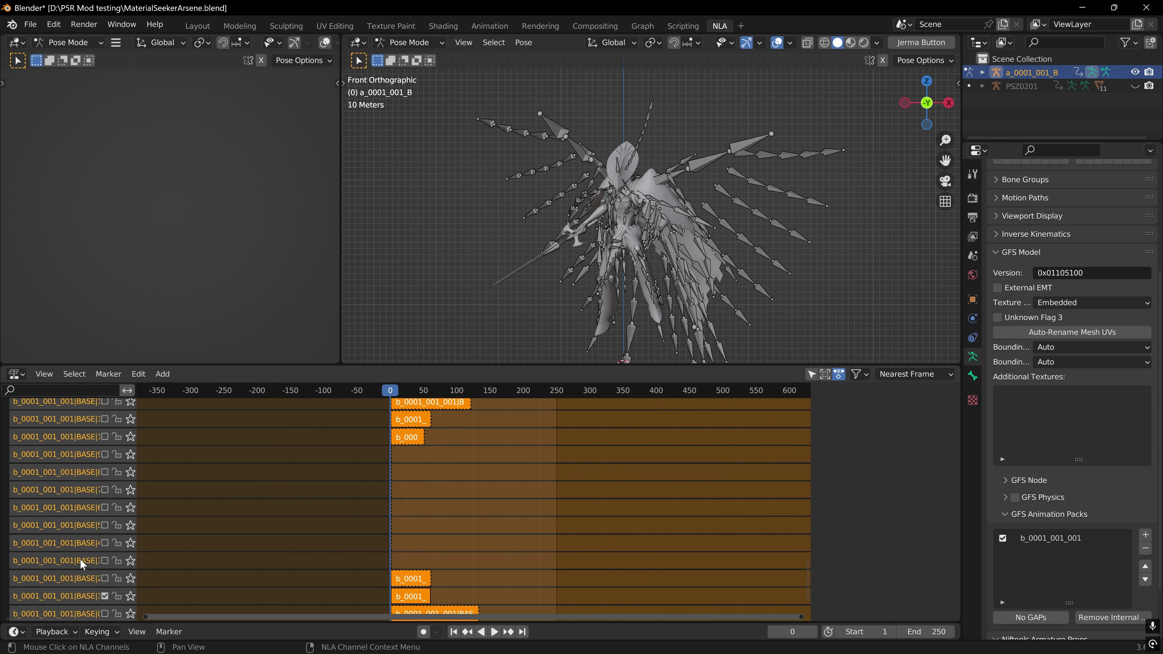
key(n)
click(408, 560)
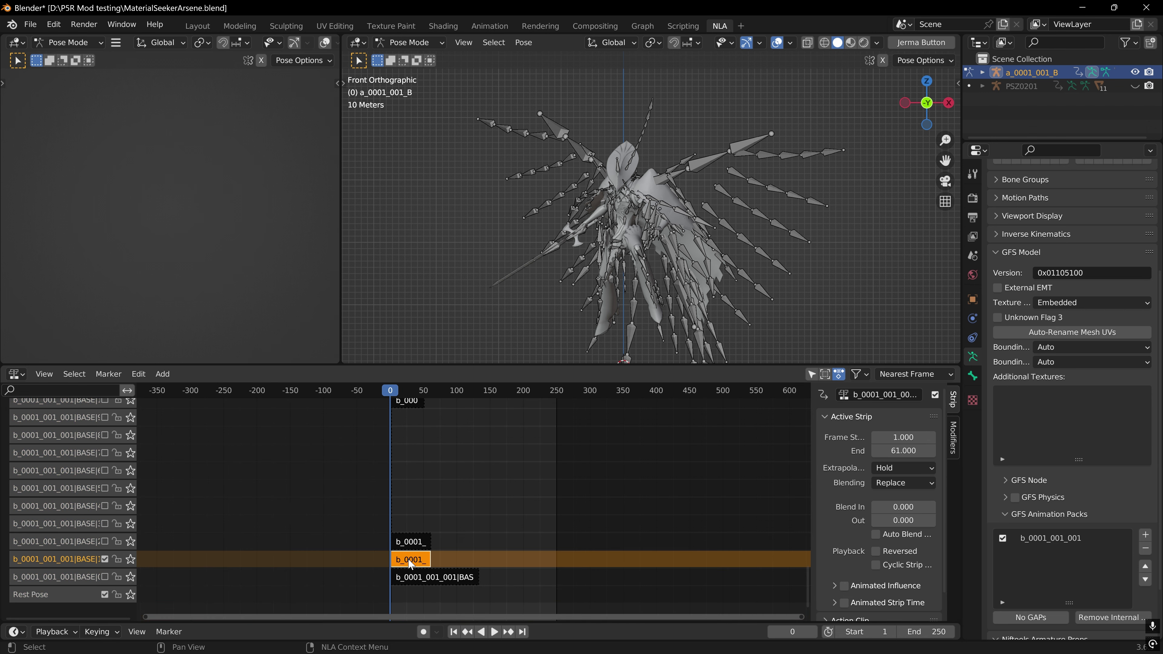
drag(407, 562, 579, 567)
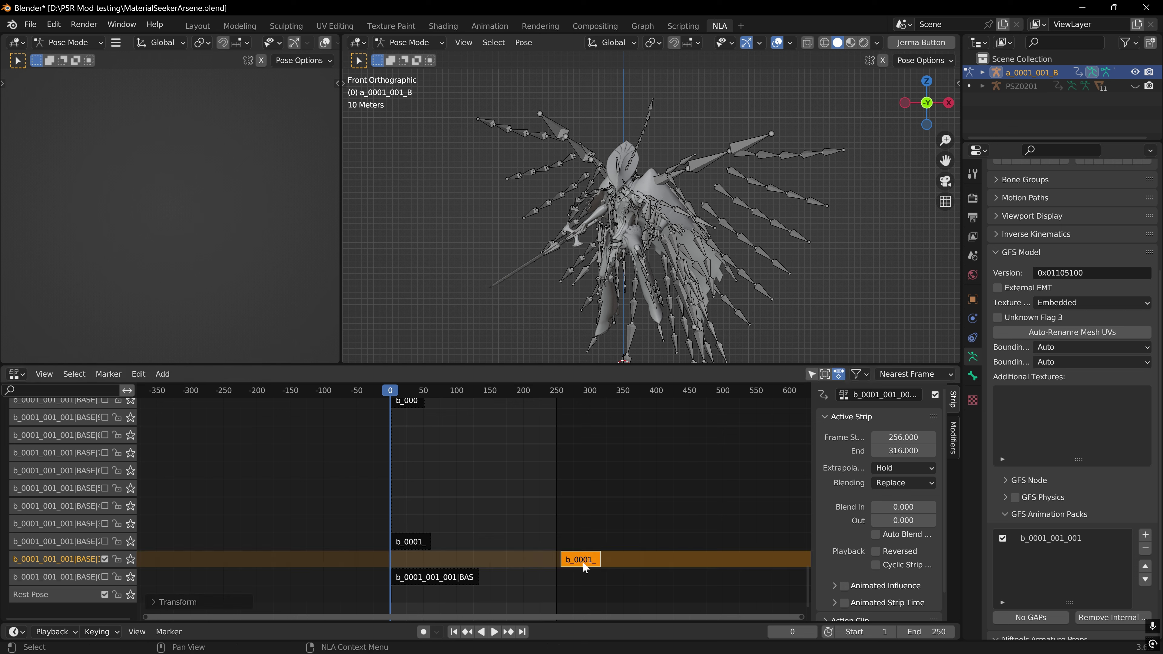
drag(582, 562, 410, 572)
Duplicate the b_0001_001_001|BASE|1 strip onto a new track and move that track to the top of the NLA stack.
right_click(411, 563)
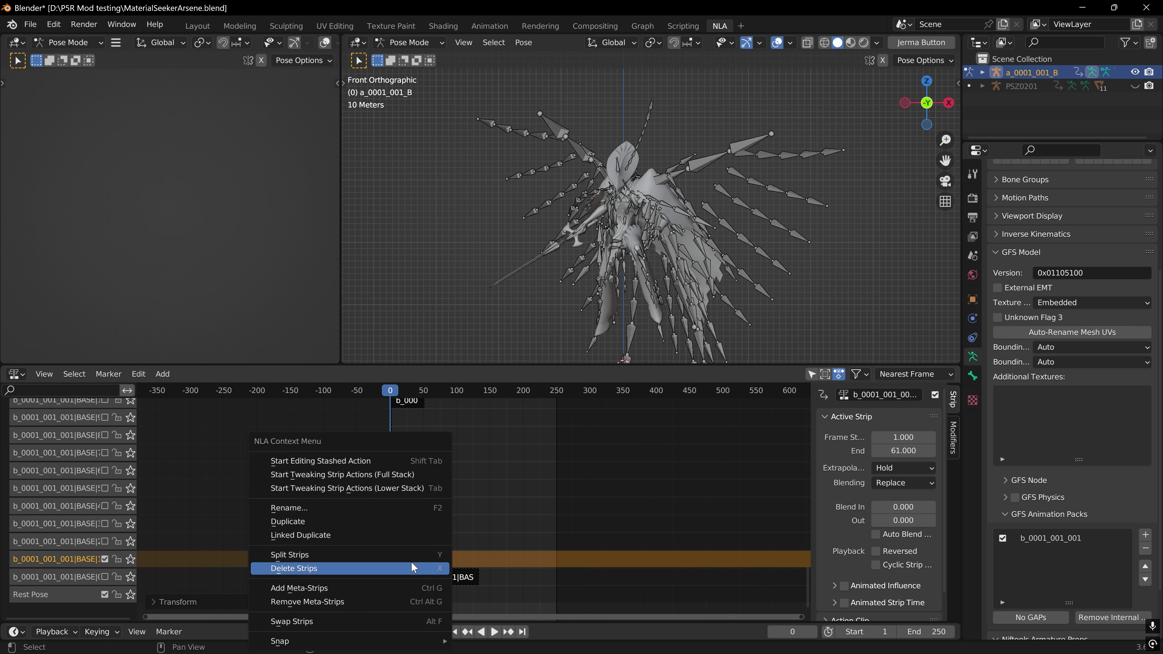
click(316, 520)
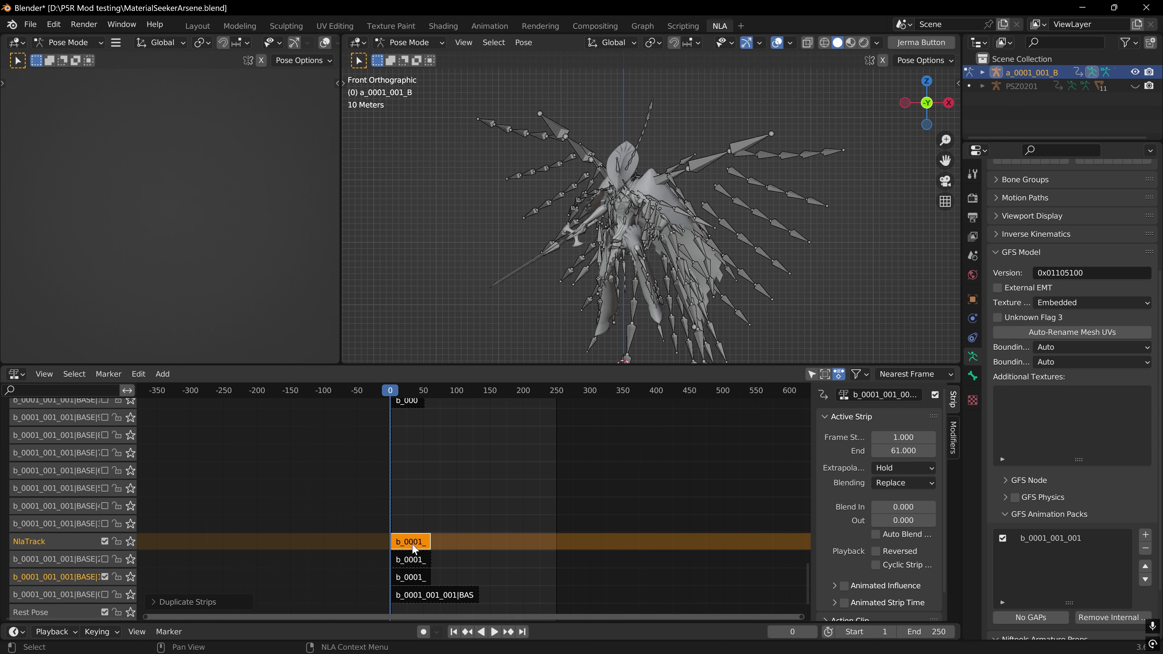
click(53, 544)
right_click(28, 546)
mouse_move(28, 548)
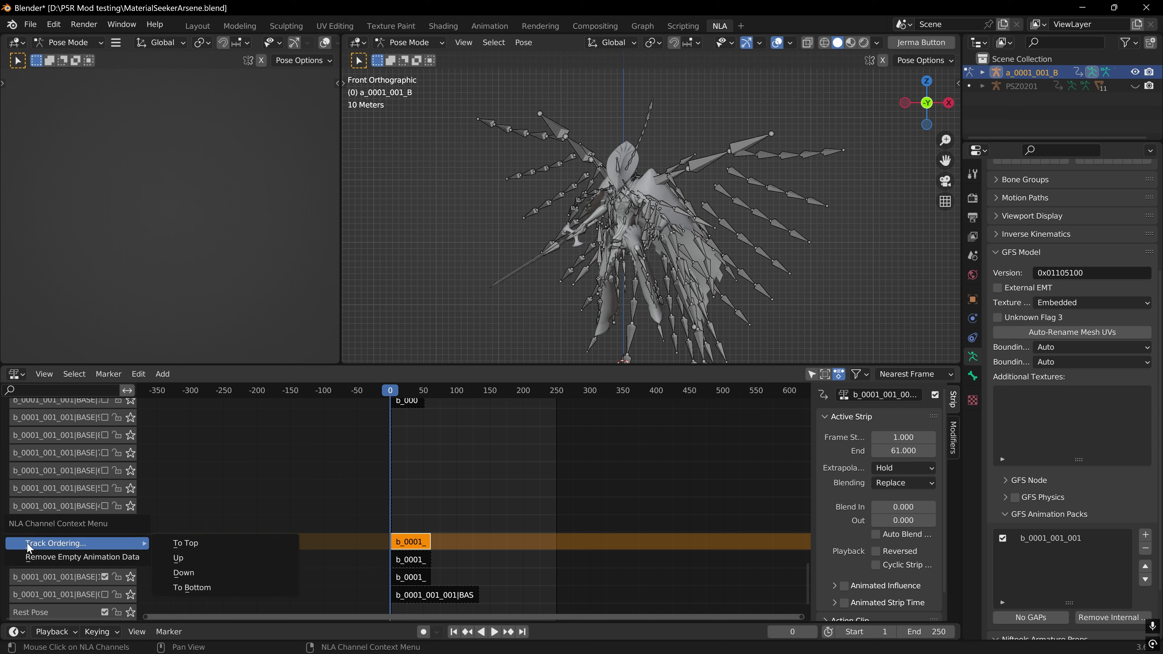
click(203, 543)
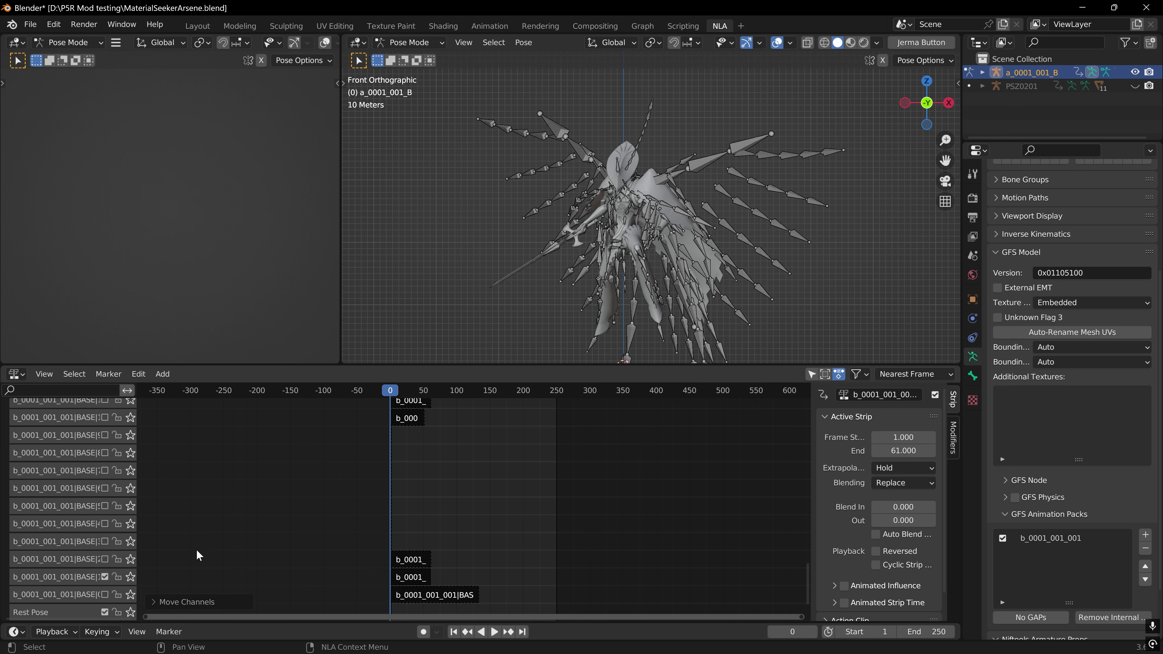
scroll(59, 549, up, 10)
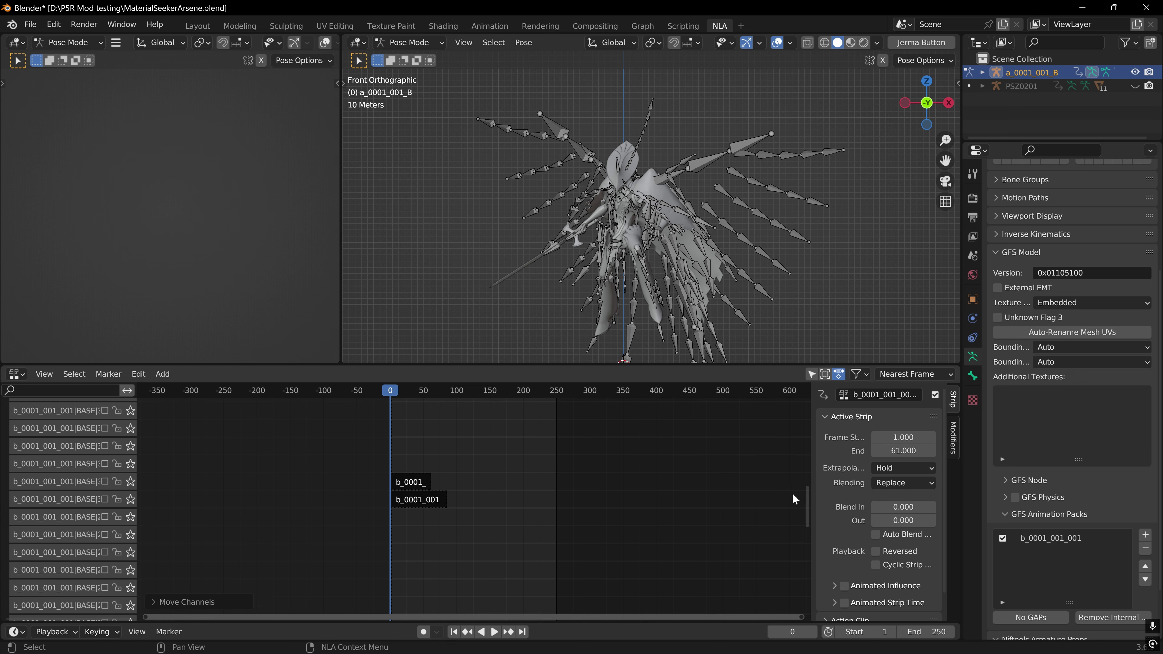
scroll(805, 498, up, 3)
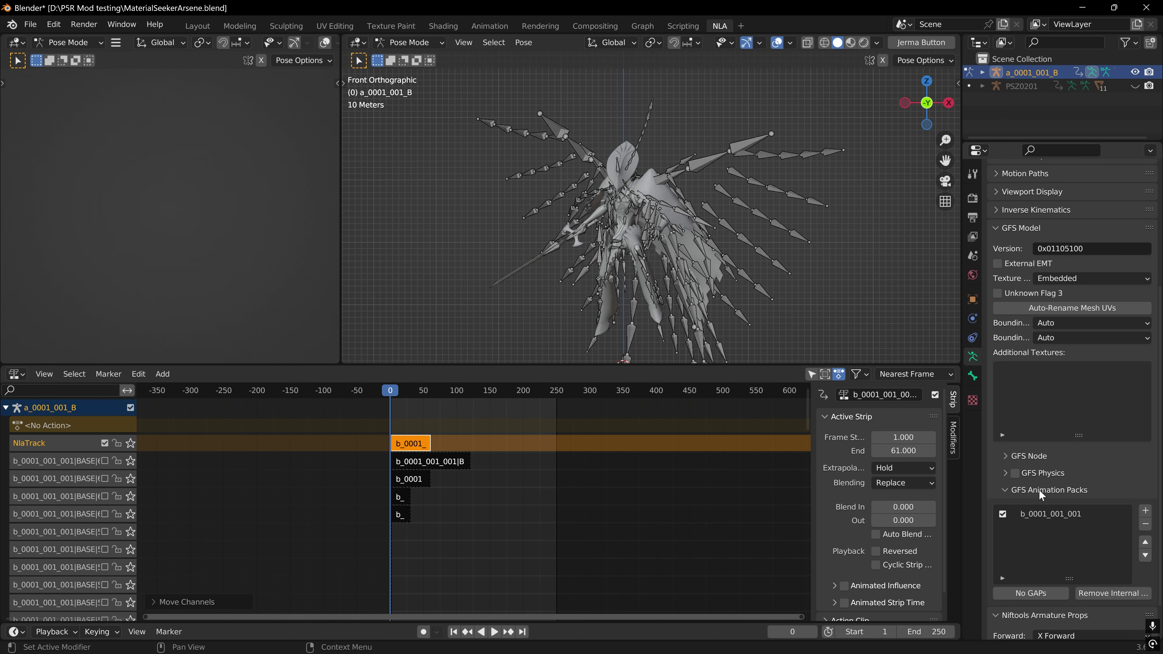
Add a new GFS animation pack to a_0001_001_B and name it 0201.
scroll(1140, 538, down, 3)
click(1145, 468)
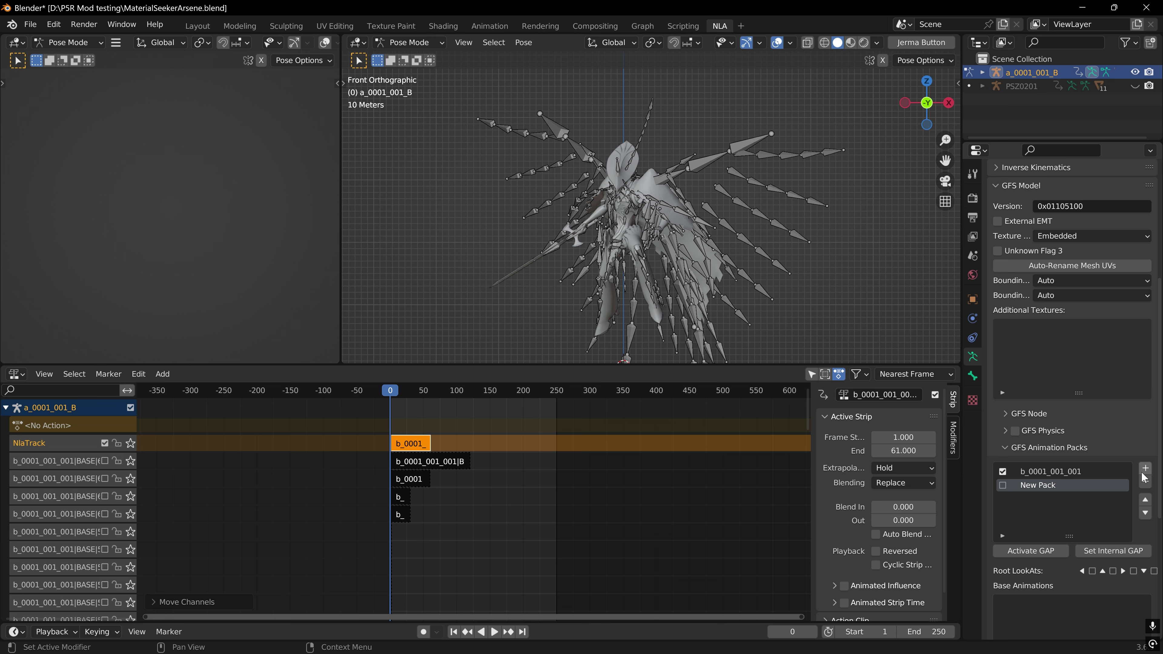
double_click(1042, 490)
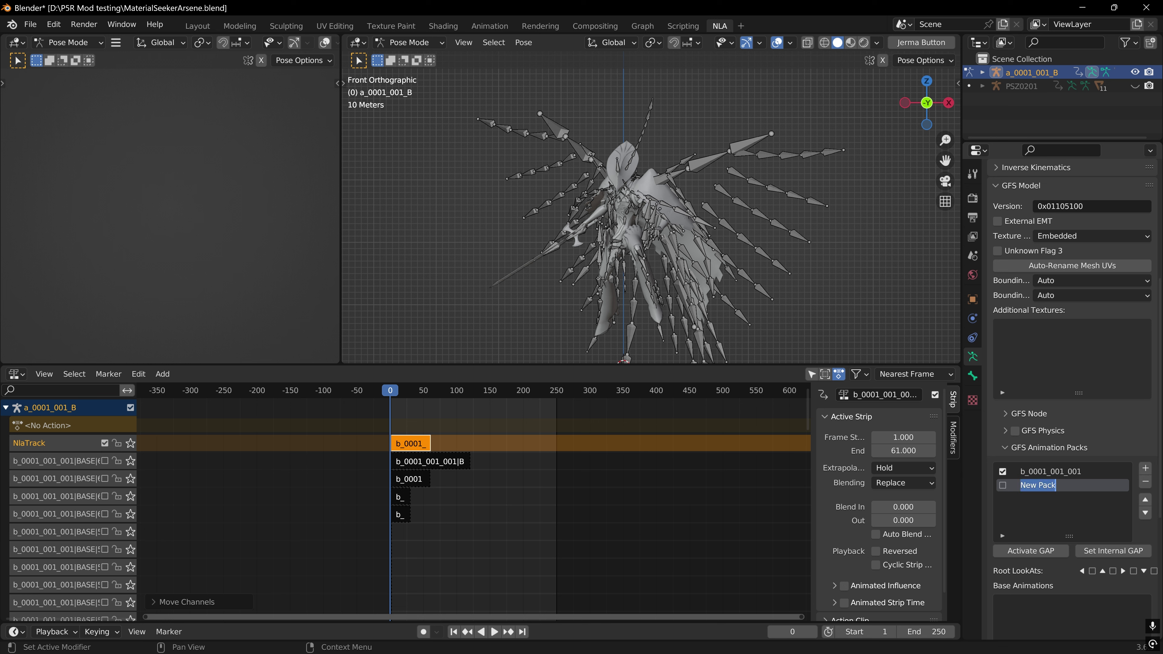
text(0201)
key(Return)
Expand the 0201 pack's GAP properties and add eleven new GAP base animations.
scroll(1038, 497, down, 5)
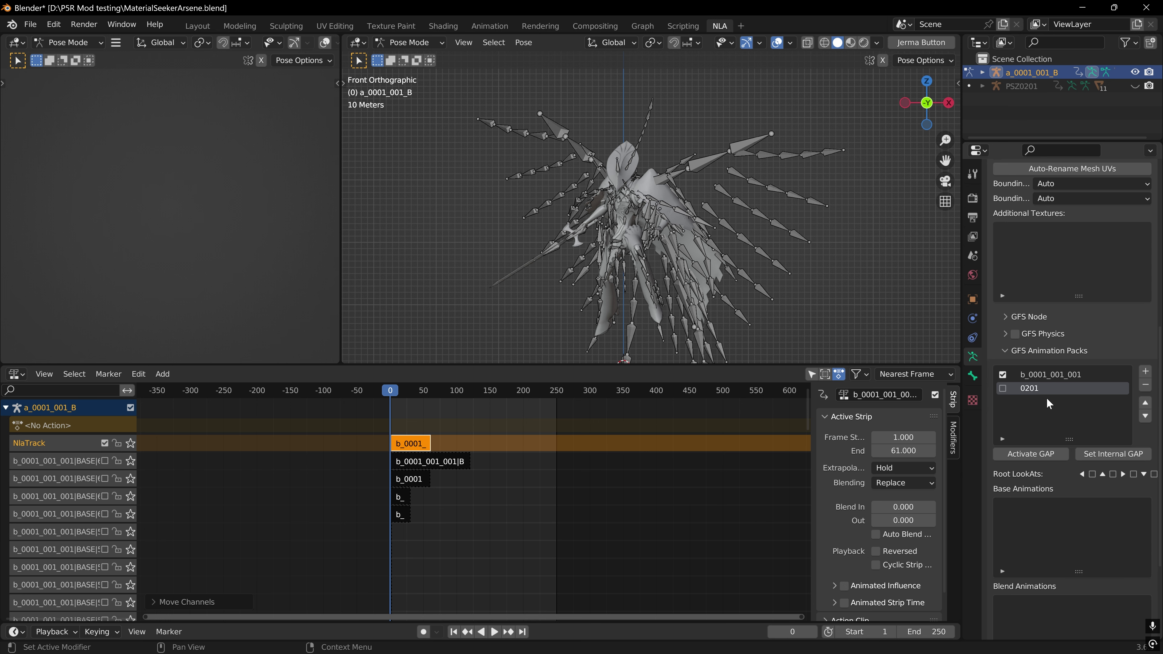
scroll(1030, 442, down, 7)
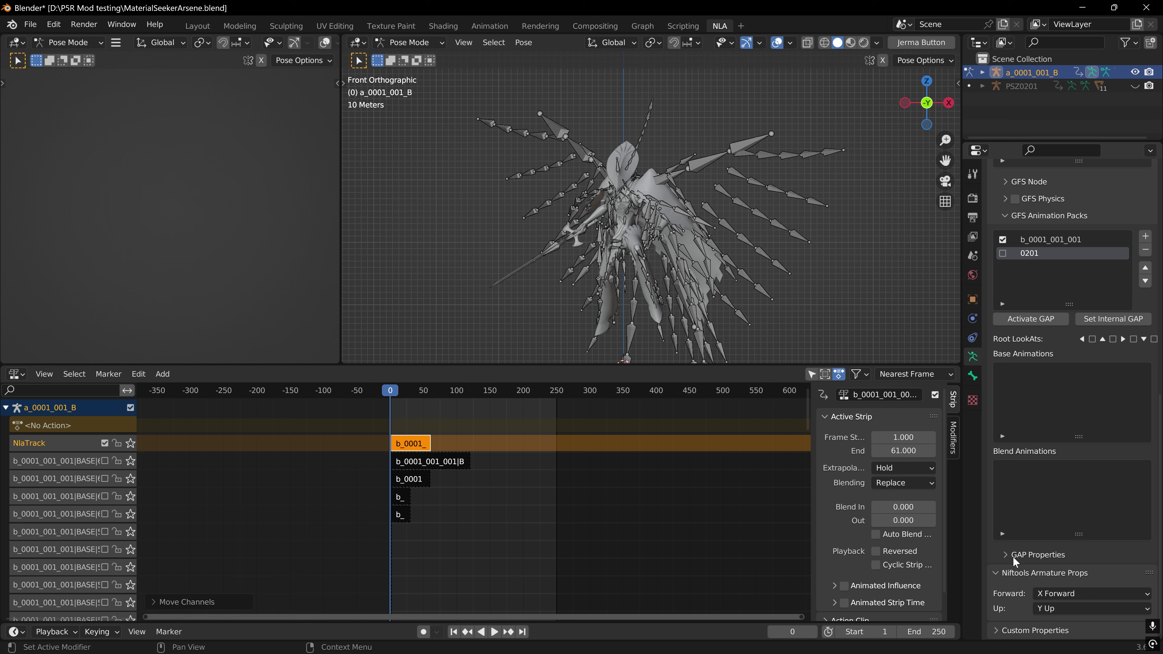
click(1005, 553)
scroll(1033, 468, down, 20)
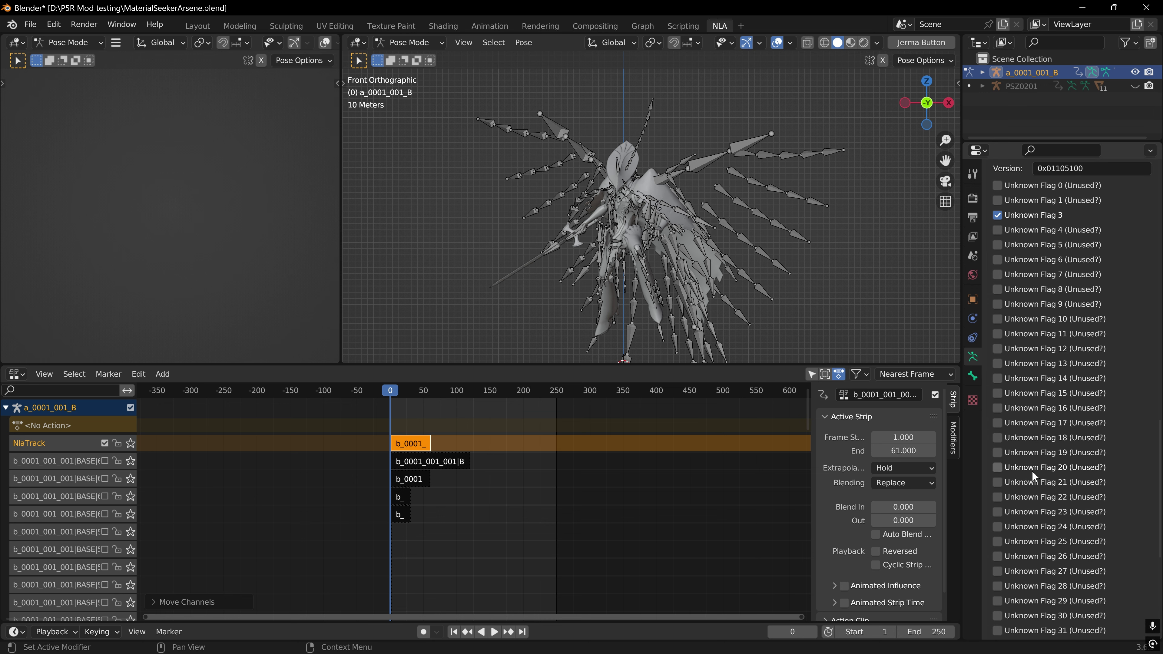
scroll(1032, 471, down, 15)
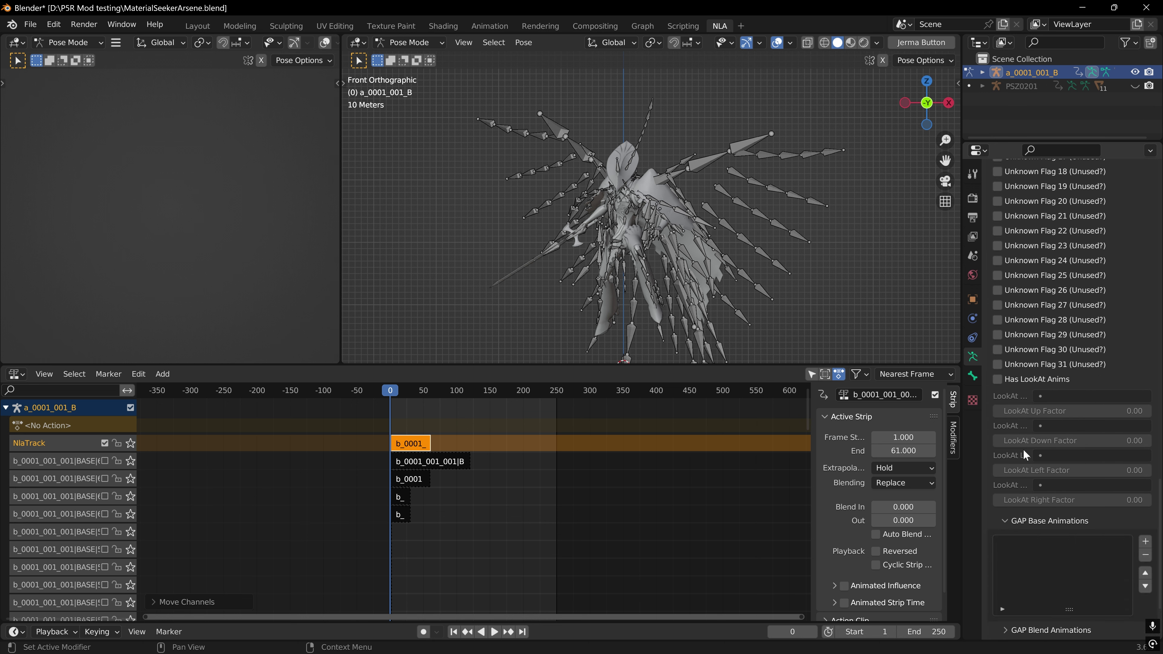
scroll(1024, 455, down, 5)
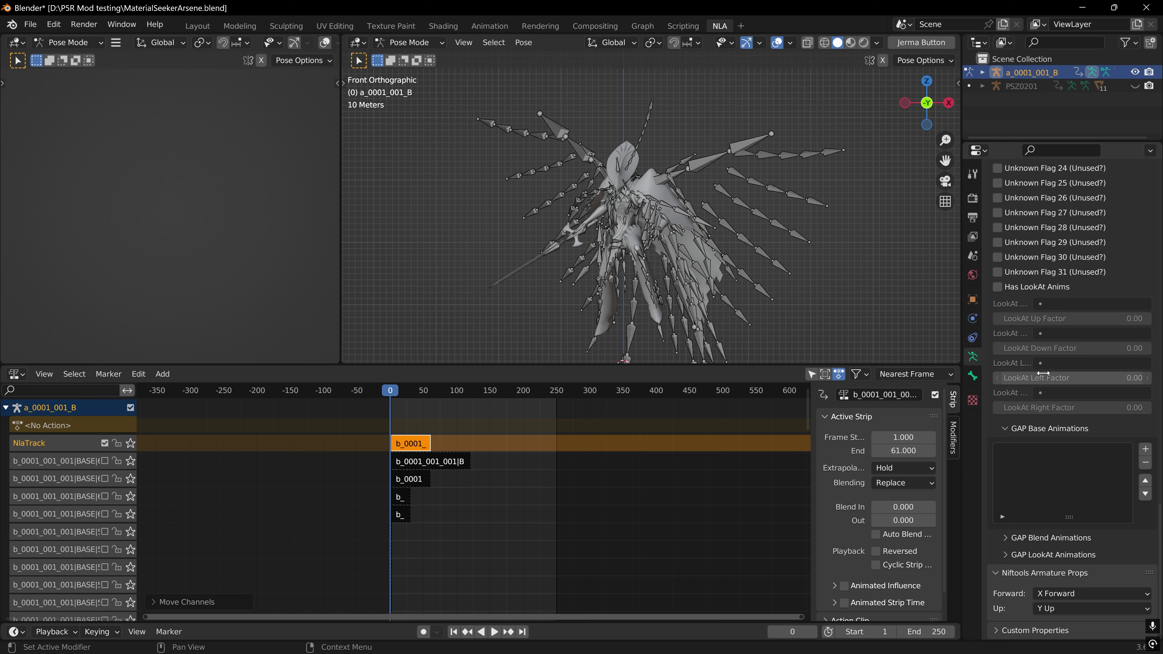
click(1147, 451)
click(1147, 452)
click(1147, 451)
click(1148, 451)
click(1148, 451)
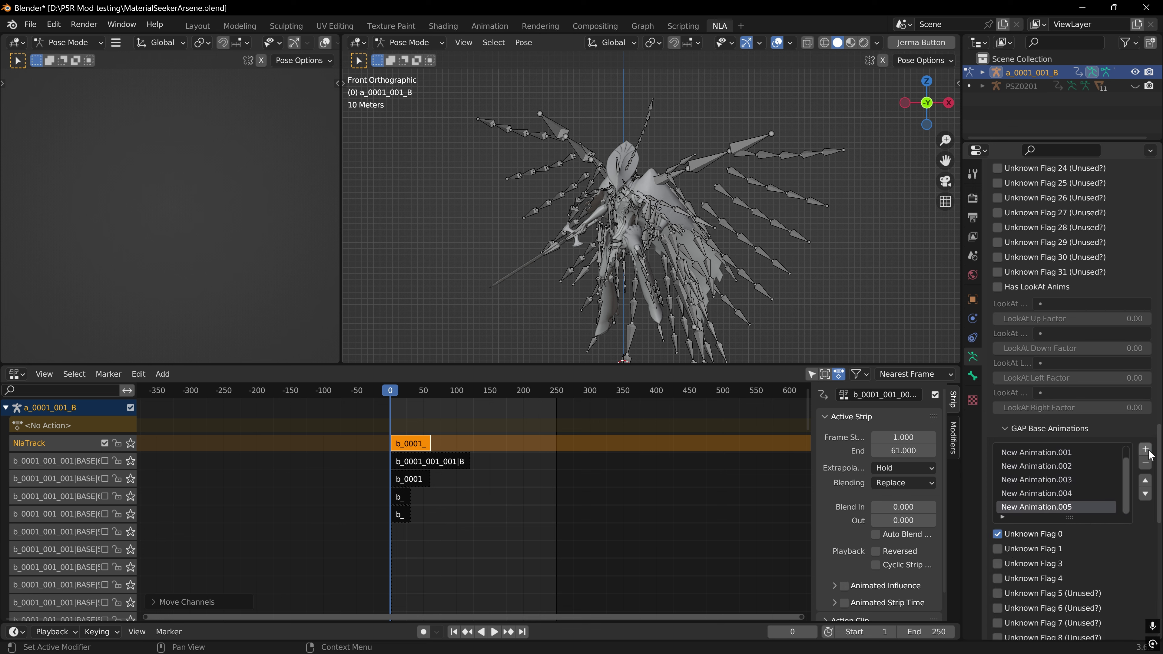
click(1148, 451)
click(1148, 451)
click(1147, 451)
Rename the first four base animations of the 0201 pack 0, 1, 2 and 3.
scroll(1030, 495, up, 6)
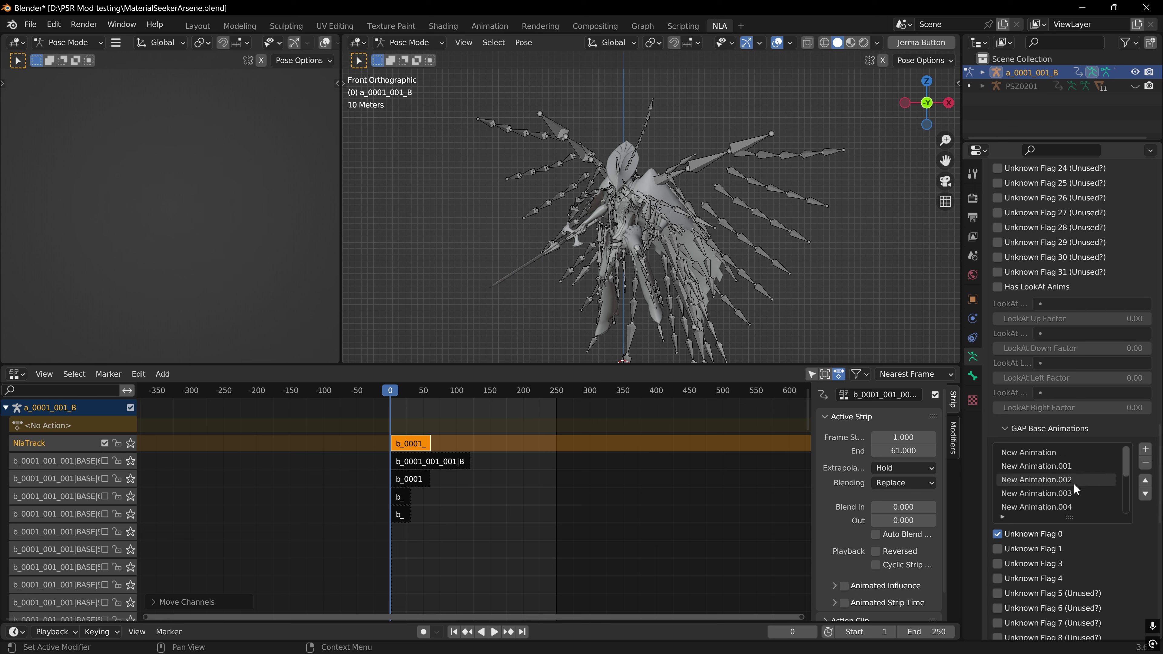
double_click(1030, 452)
text(0)
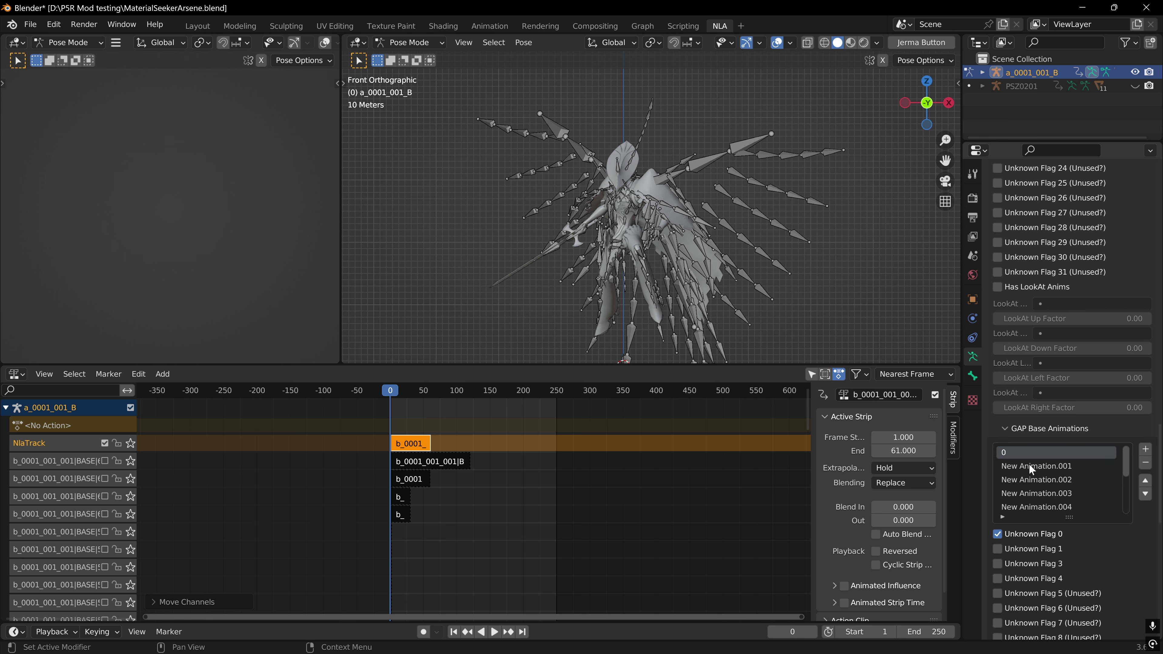
click(1034, 466)
key(ctrl+a)
text(1)
key(Return)
double_click(1025, 479)
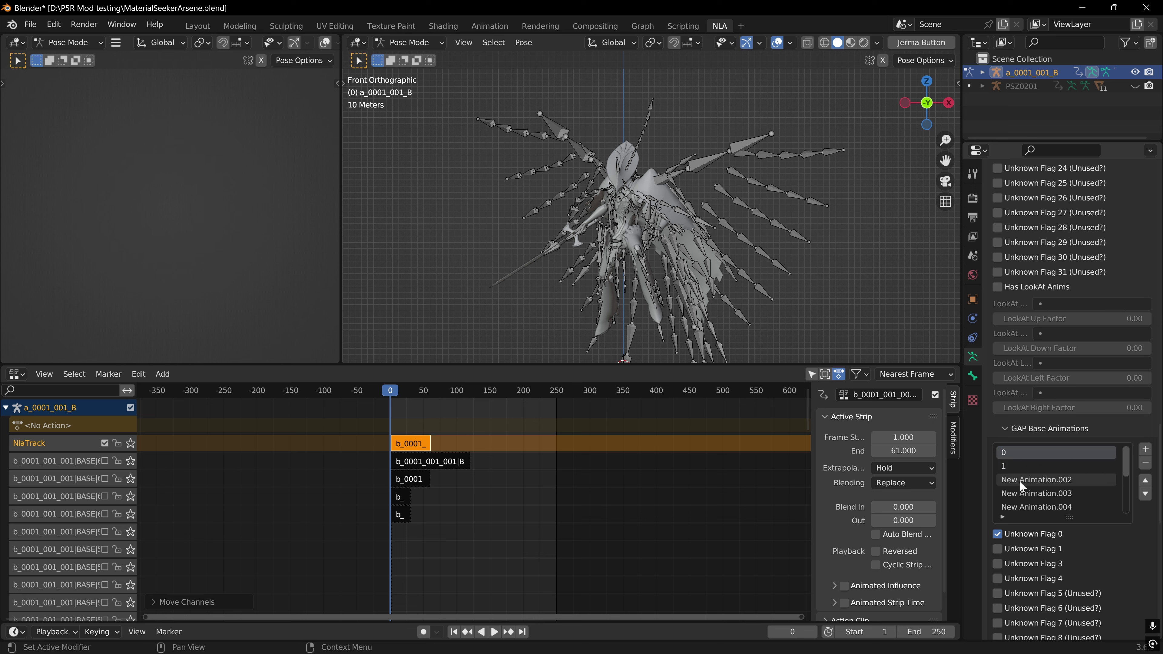
text(2)
key(Return)
double_click(1071, 494)
text(3)
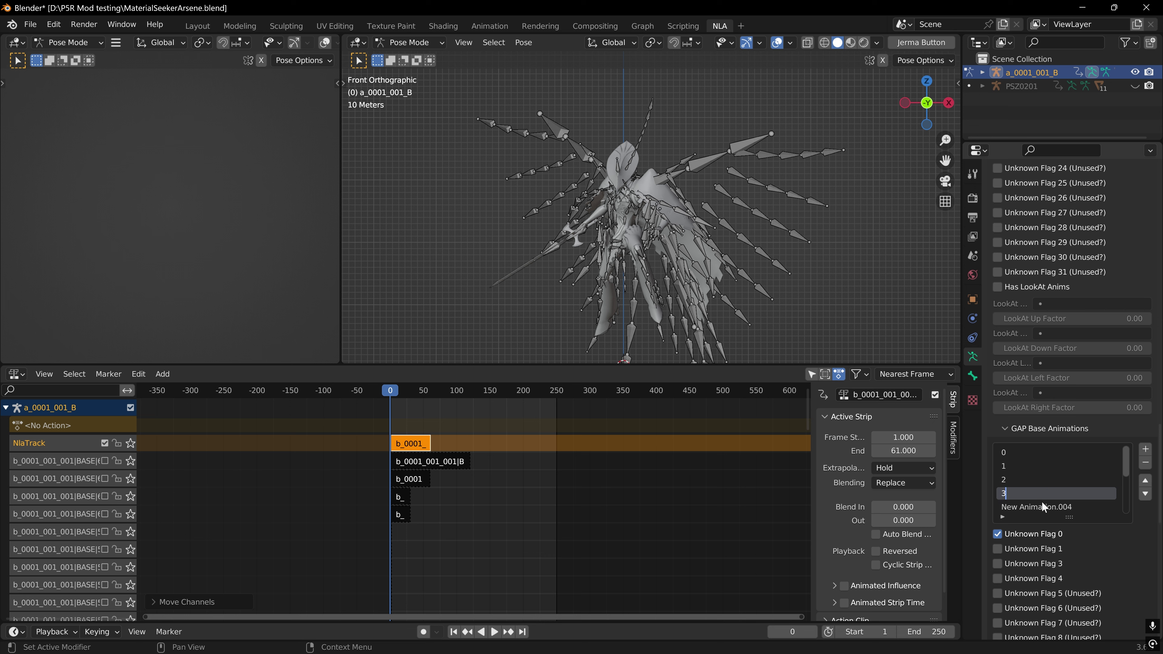
key(Return)
Rename the next three base animations of the 0201 pack 4, 5 and 6.
double_click(1046, 507)
text(4)
key(Return)
scroll(1030, 490, down, 1)
double_click(1025, 505)
text(5)
key(Return)
scroll(1032, 504, down, 1)
double_click(1036, 507)
text(6)
key(Return)
Rename the last four base animations 7, 8, 9 and 10, and disable Unknown Flag 0 on animation 10.
scroll(1038, 500, down, 3)
double_click(1028, 479)
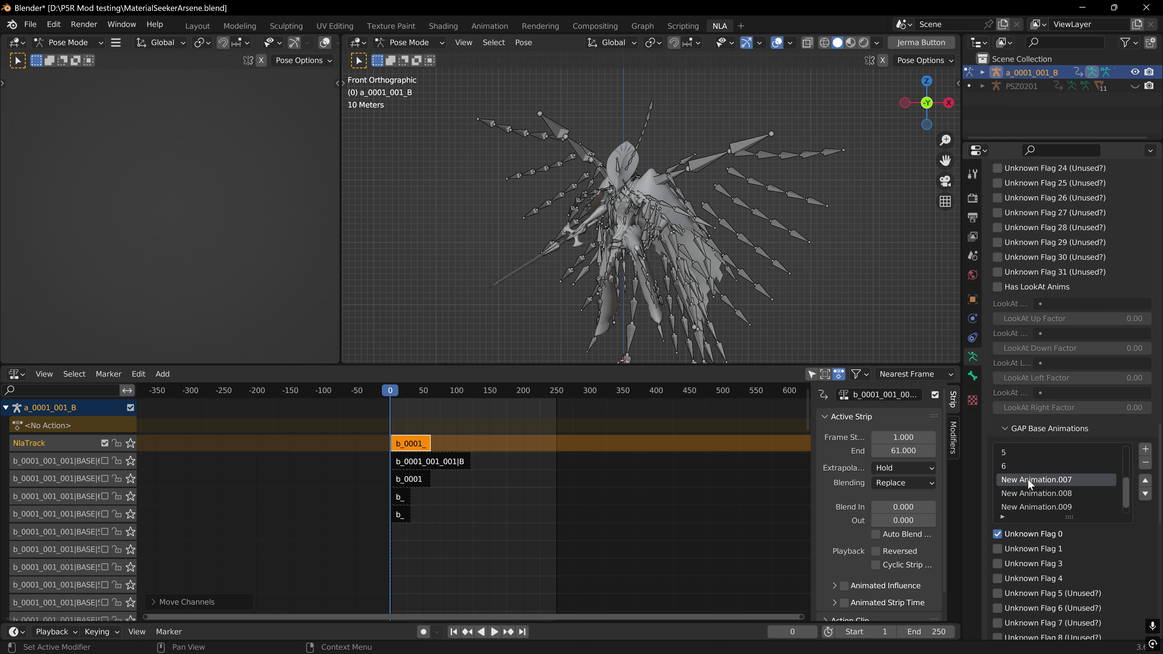
text(7)
key(Return)
double_click(1031, 493)
text(8)
key(Return)
double_click(1032, 507)
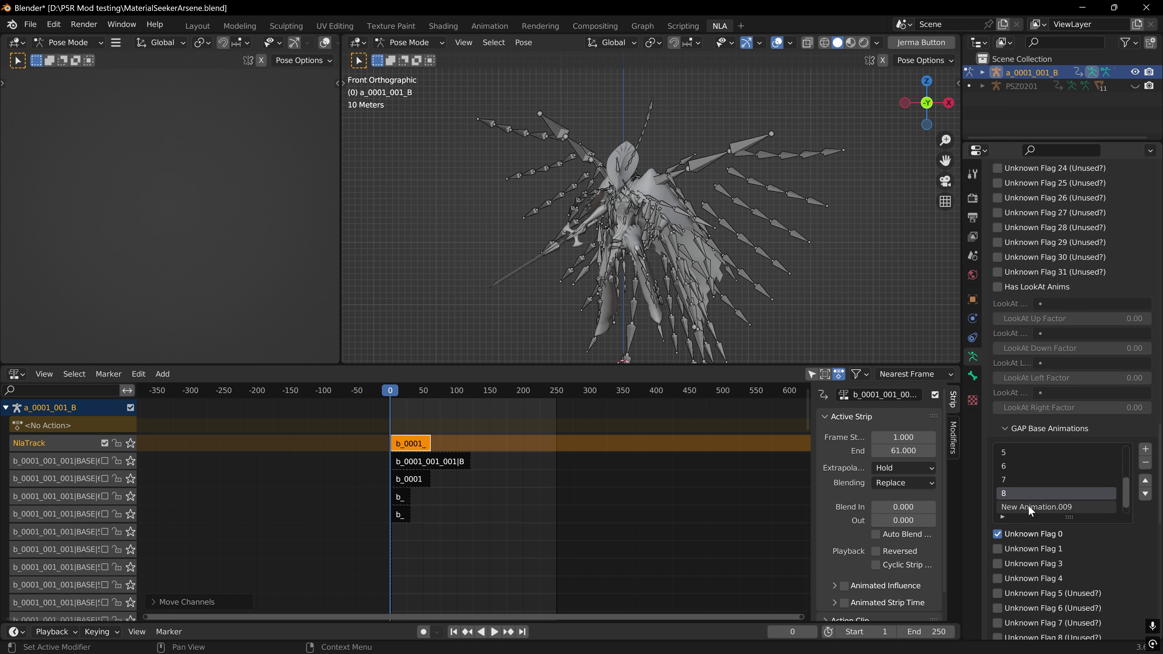
text(9)
key(Return)
scroll(1032, 499, down, 1)
double_click(1034, 507)
text(10)
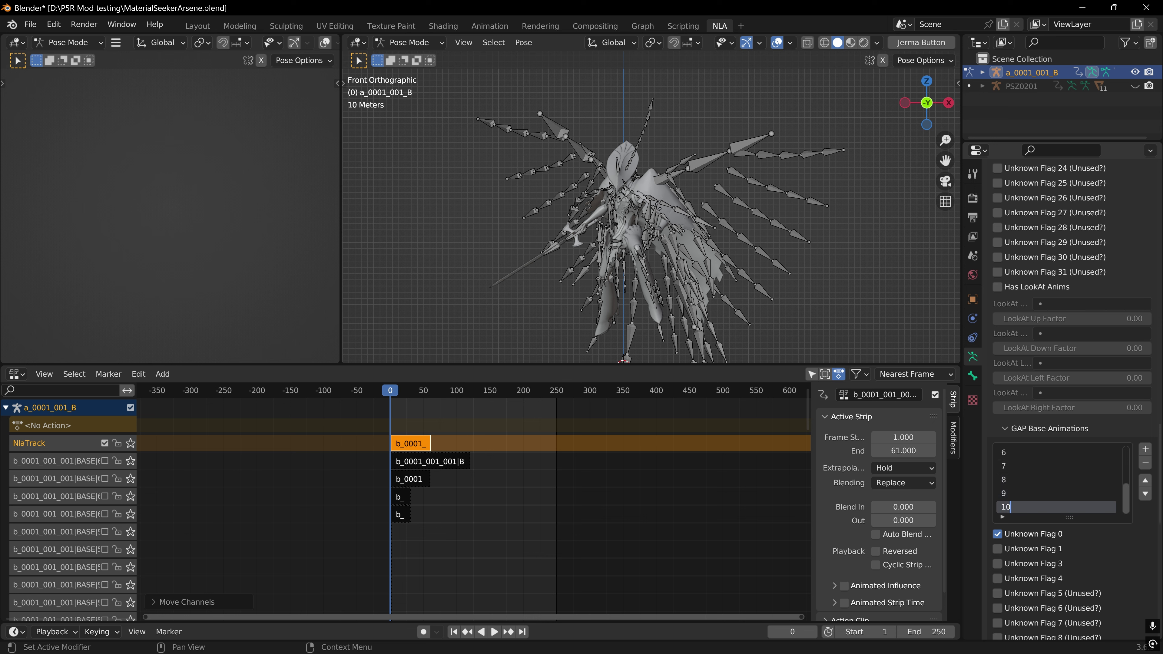
key(Return)
click(1125, 540)
drag(1128, 500, 1125, 422)
Activate the 0201 animation pack on the armature alongside b_0001_001_001.
scroll(1052, 384, up, 20)
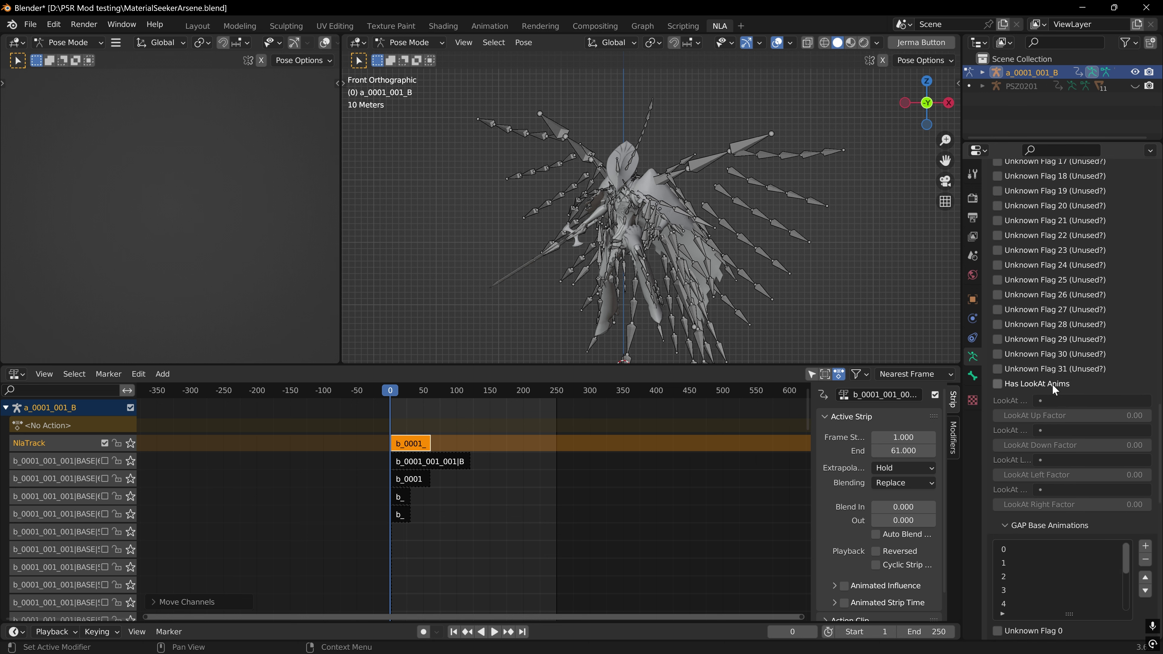
scroll(1048, 387, up, 10)
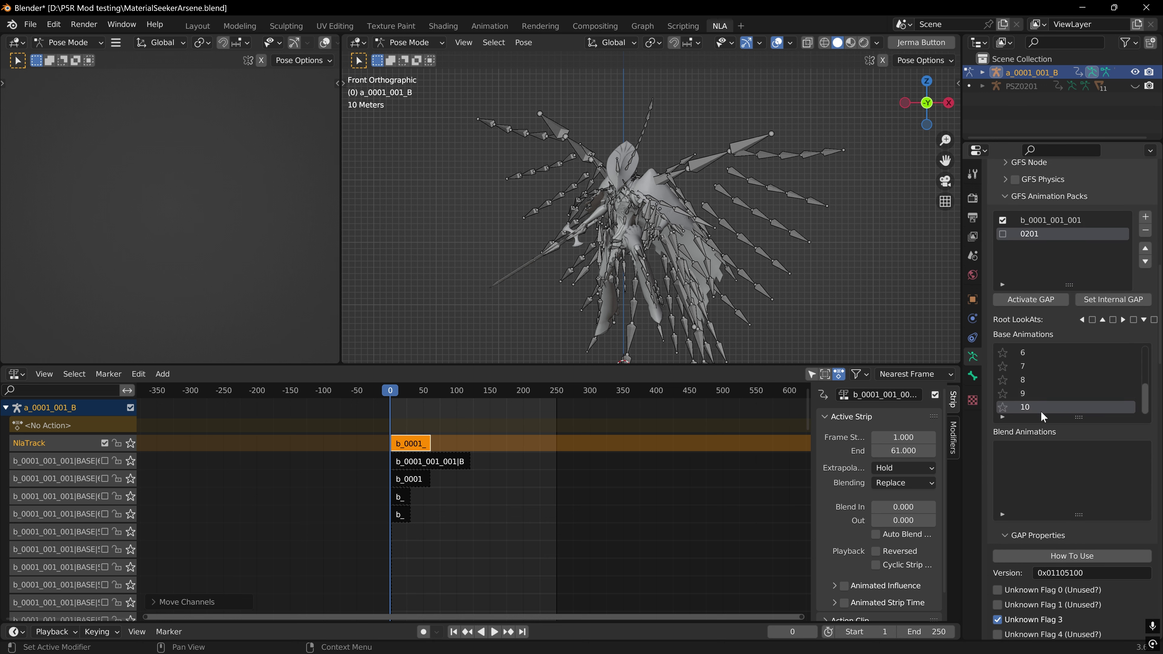
click(1004, 234)
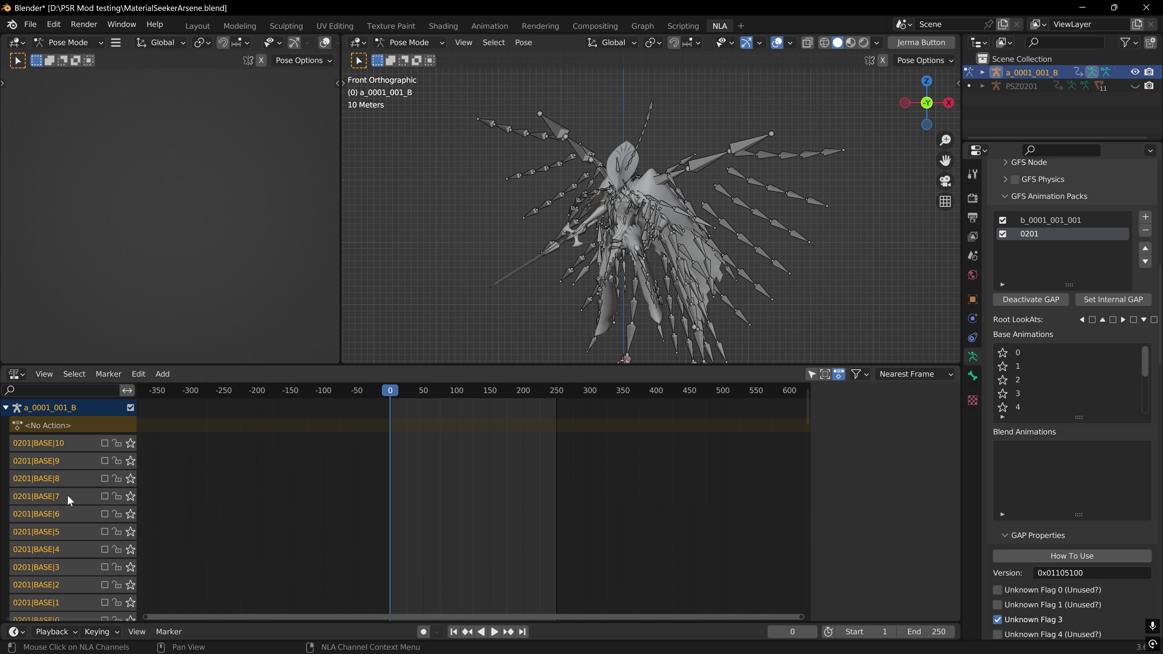
Move the duplicated strip from NlaTrack onto the 0201|BASE|0 track, keeping its start frame.
scroll(71, 494, down, 4)
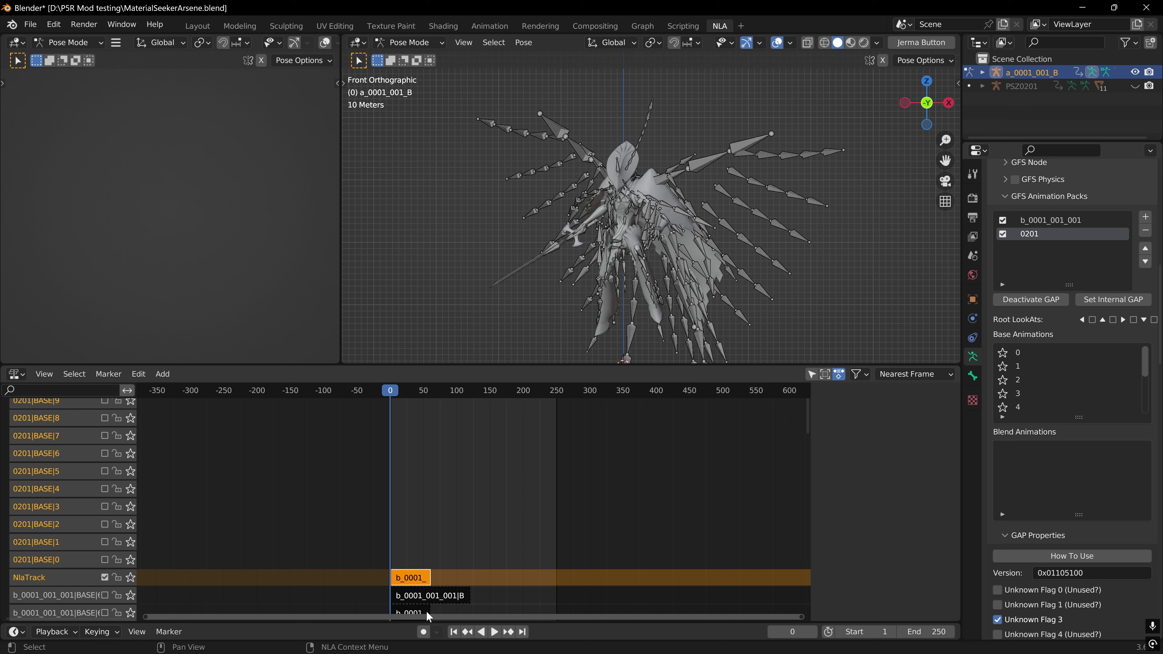
key(n)
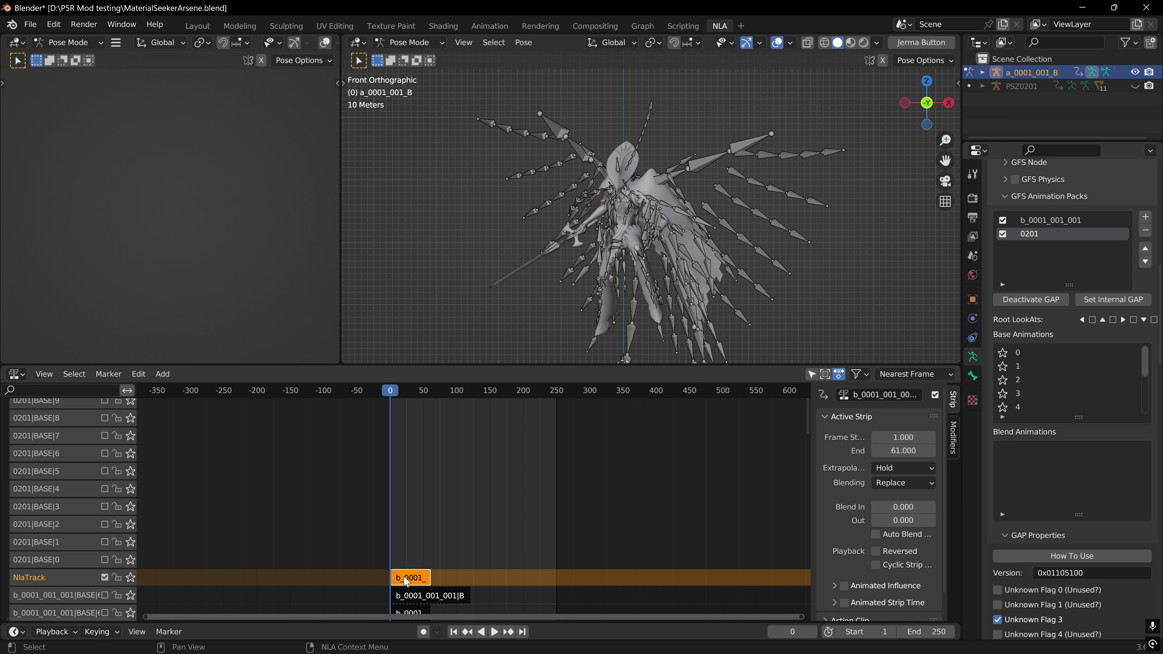
drag(407, 580, 407, 554)
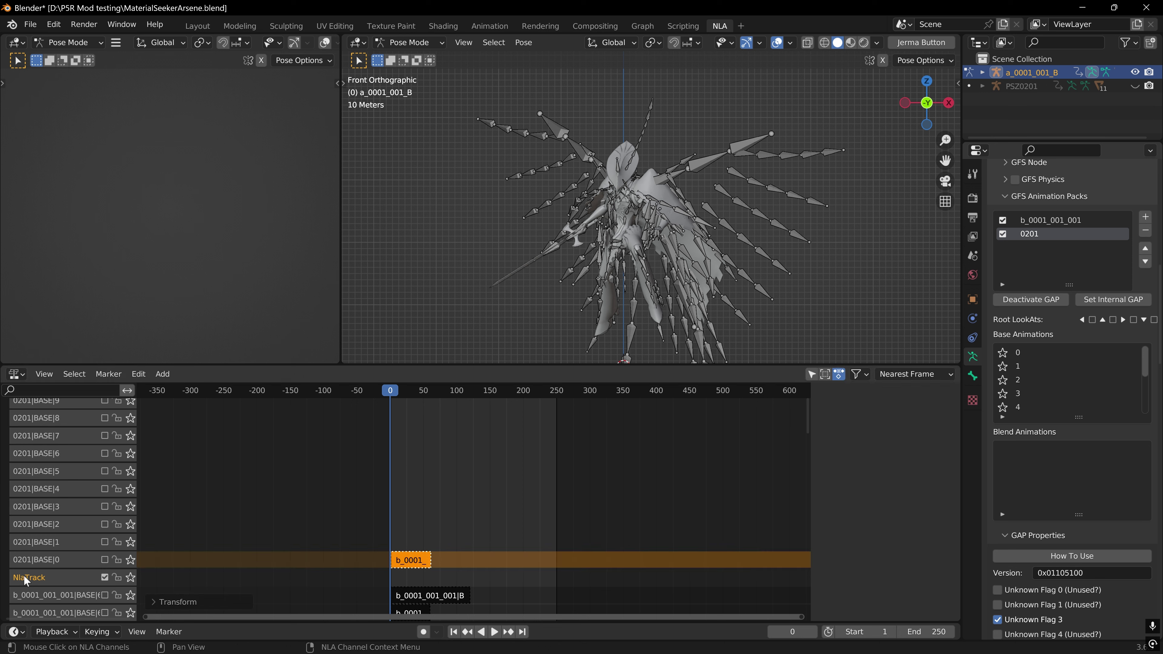
Delete the emptied NlaTrack and deactivate the b_0001_001_001 animation pack.
key(x)
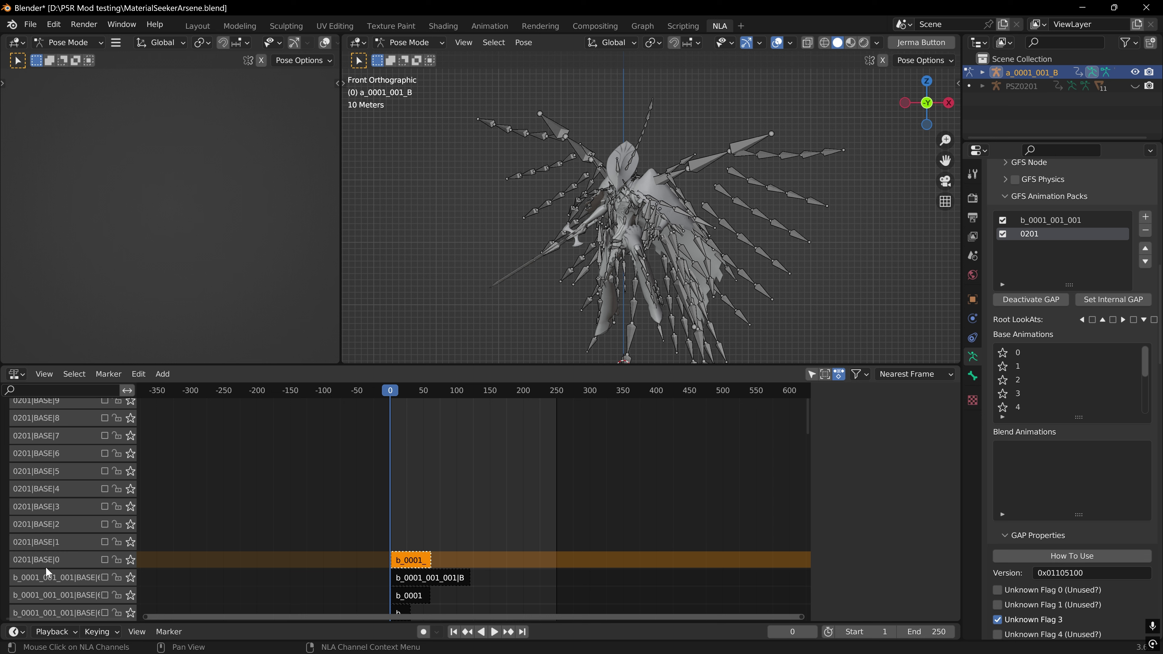
click(1003, 220)
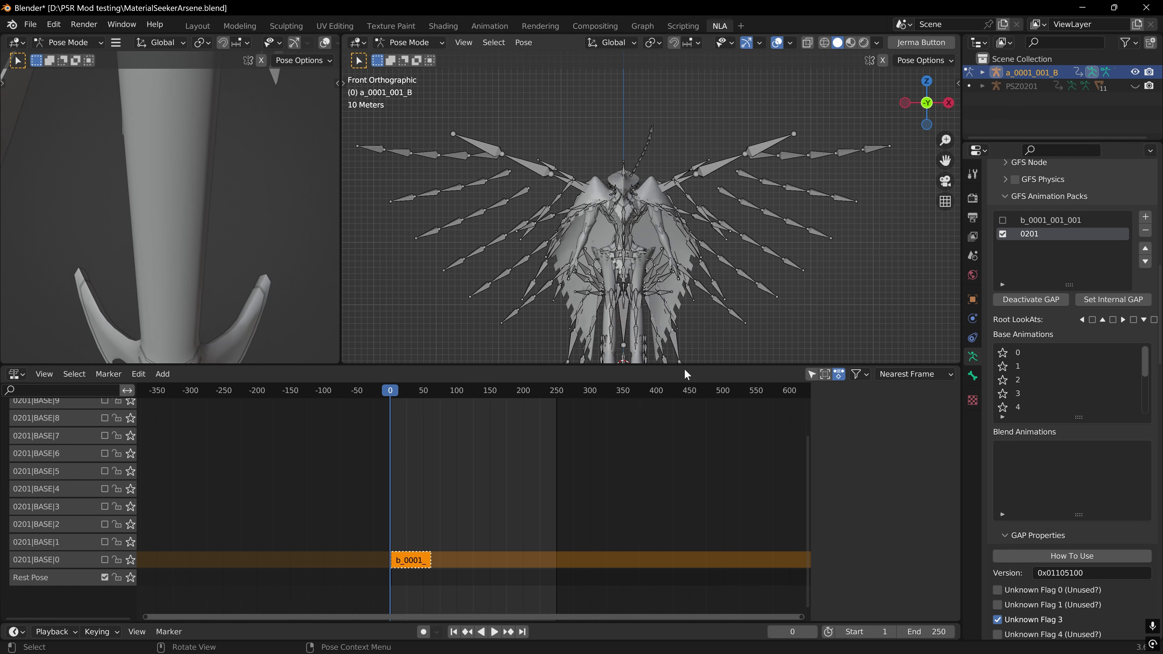
Enable the 0201|BASE|0 track in the NLA Editor so its strip drives the armature.
click(104, 560)
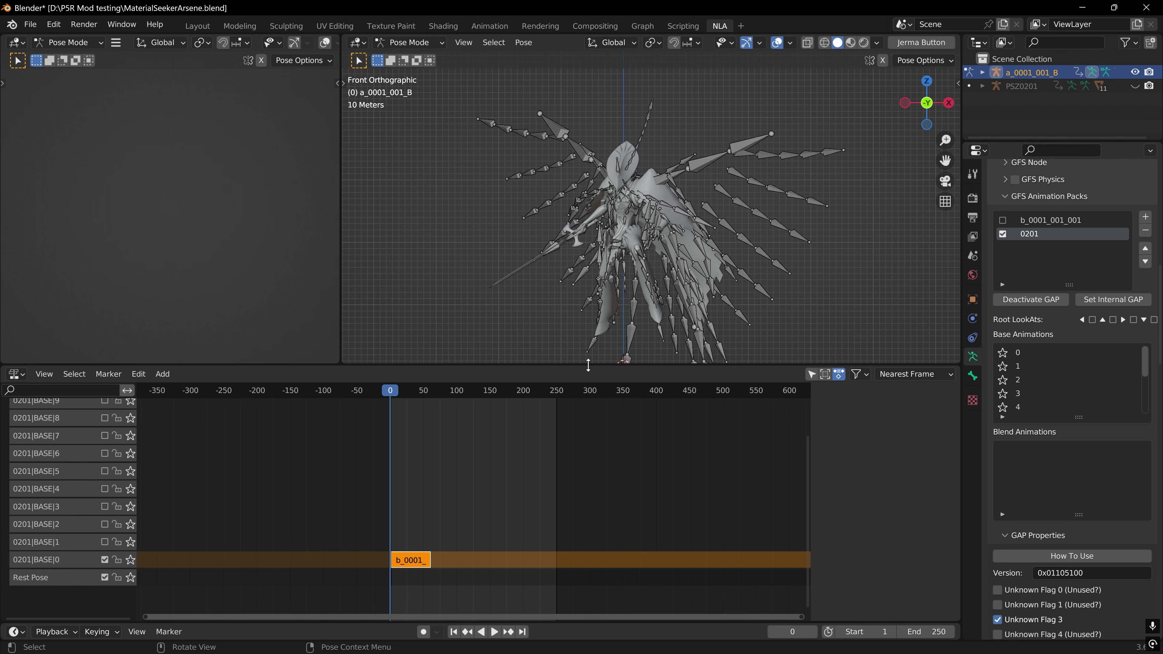
drag(589, 365, 589, 351)
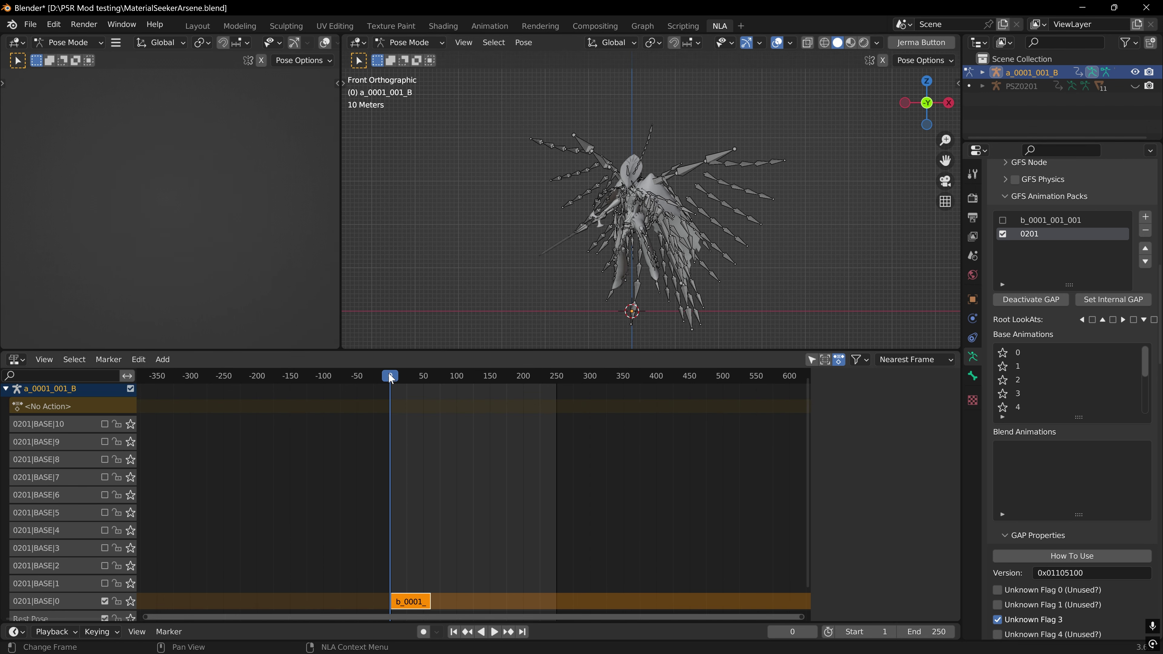
mouse_move(391, 379)
mouse_down()
mouse_move(423, 378)
mouse_move(391, 378)
mouse_up()
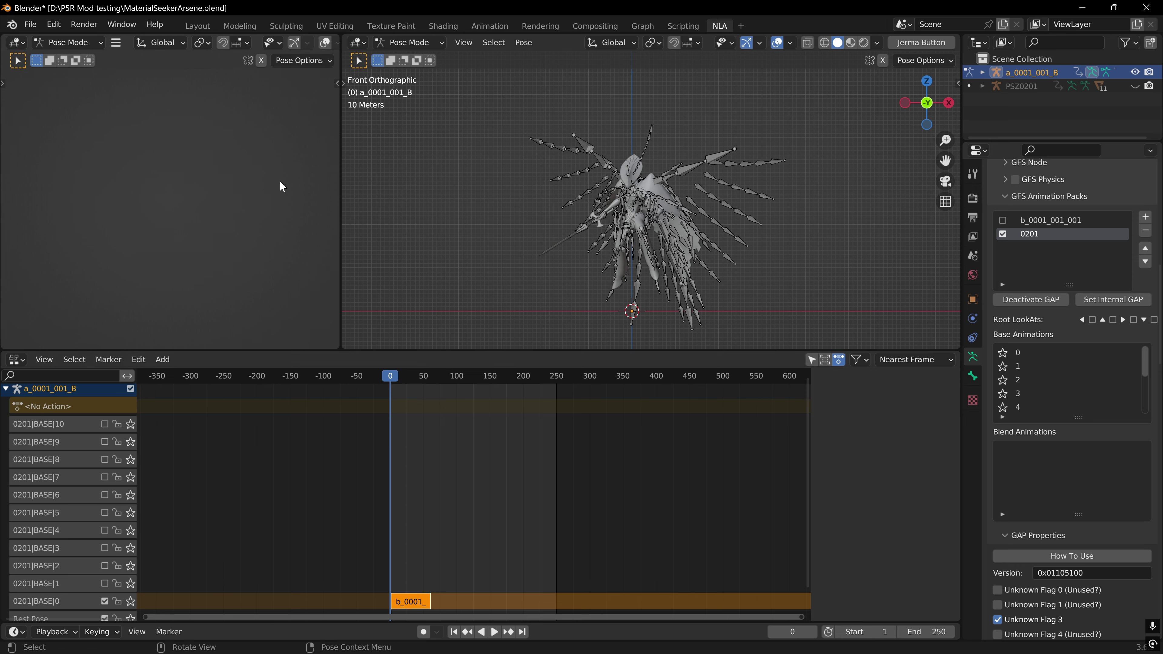
Switch to the Layout workspace and select the a_0001_001_B armature.
click(197, 26)
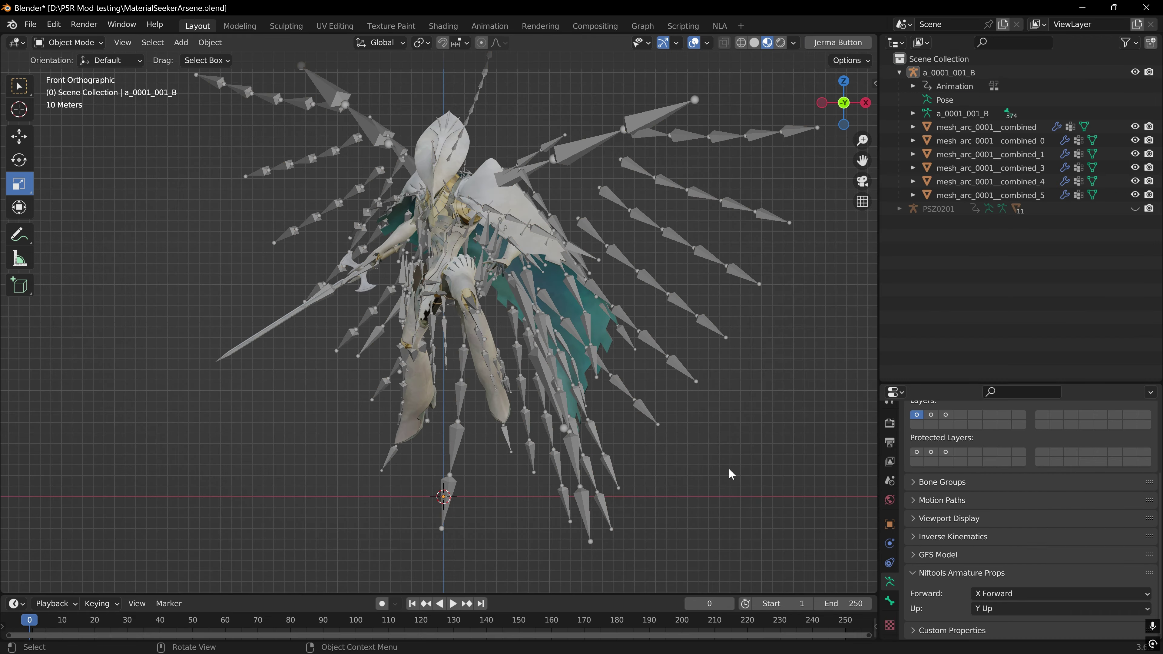
scroll(730, 472, down, 2)
middle_drag(606, 490, 574, 479)
alt+middle_drag(233, 475, 555, 459)
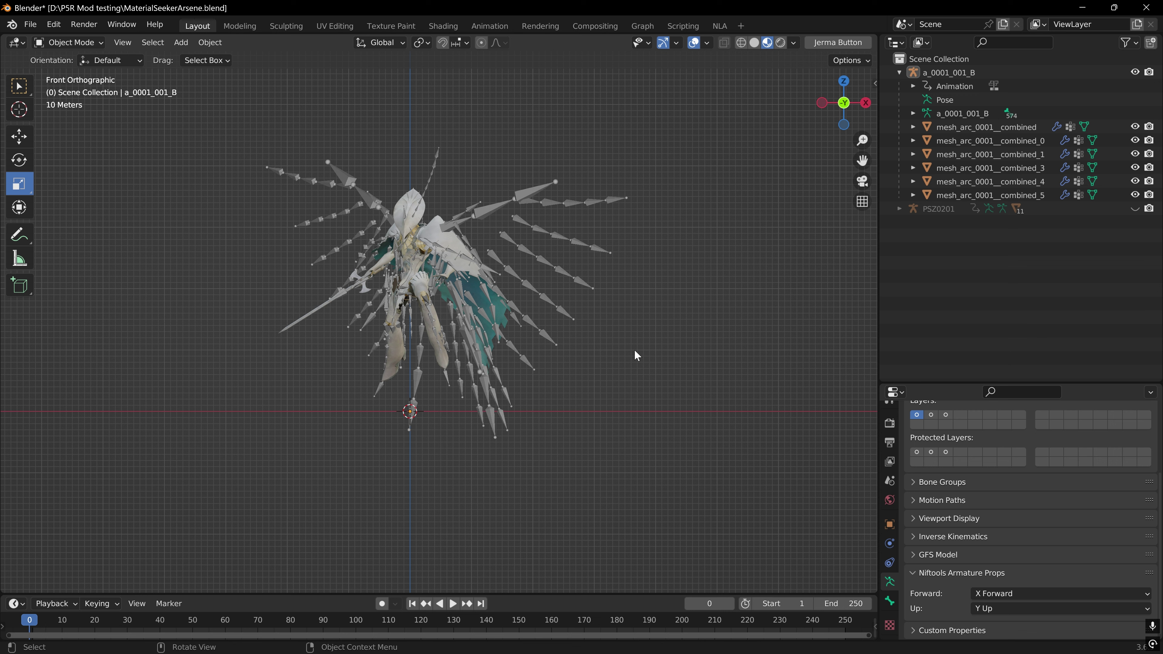
click(969, 72)
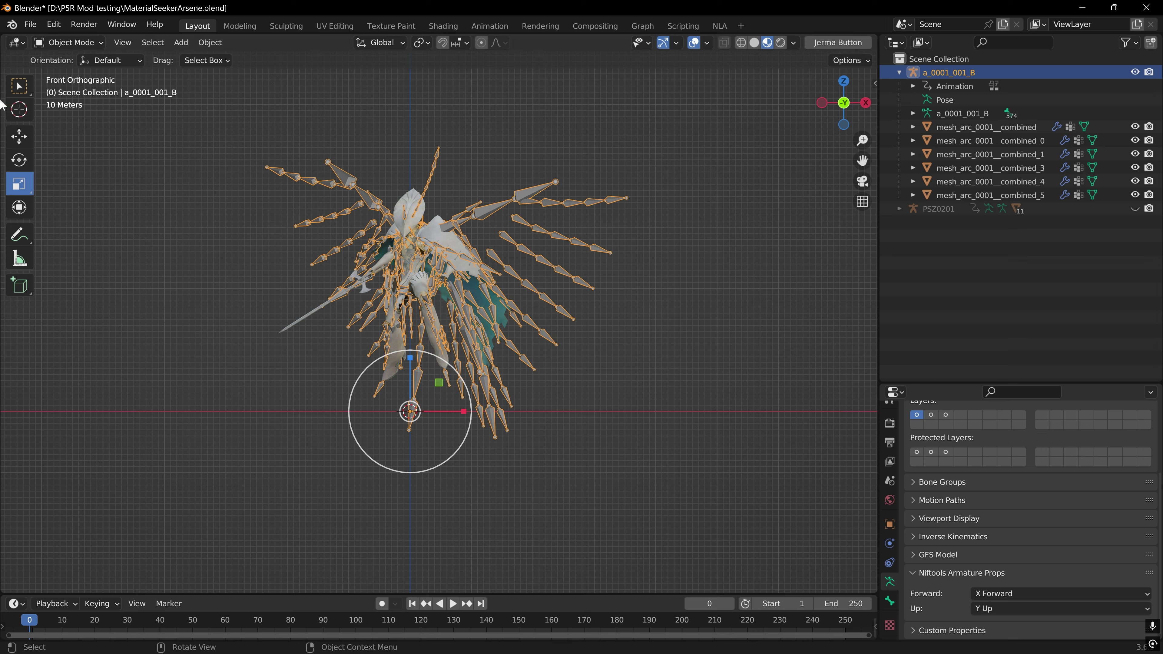
click(31, 24)
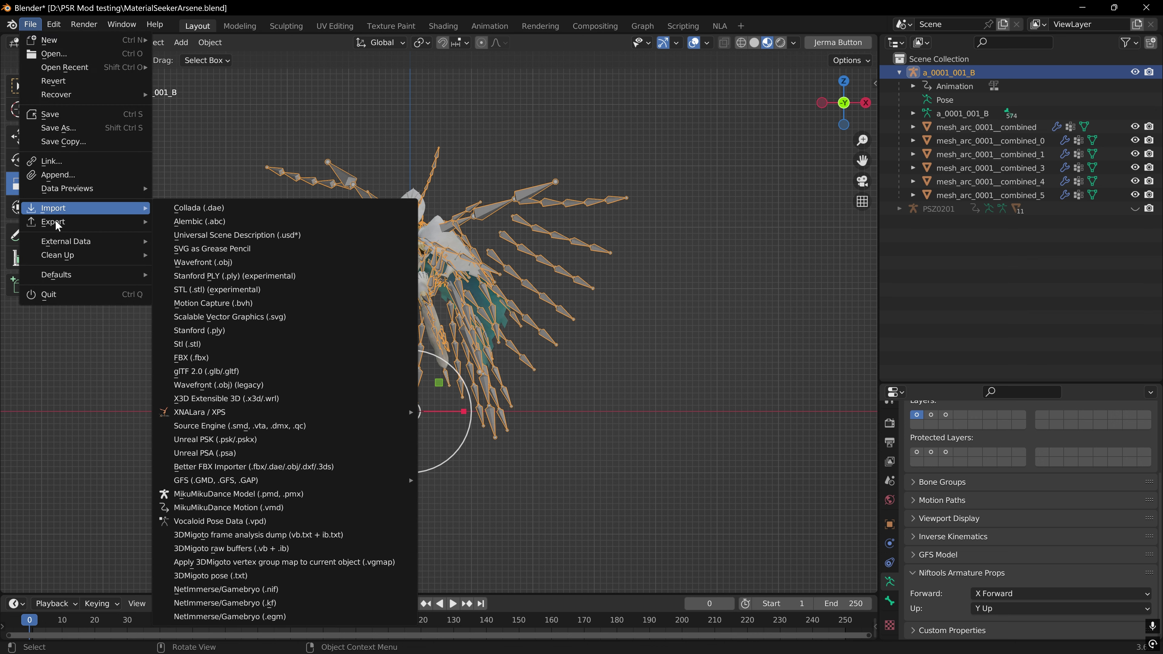
mouse_move(58, 224)
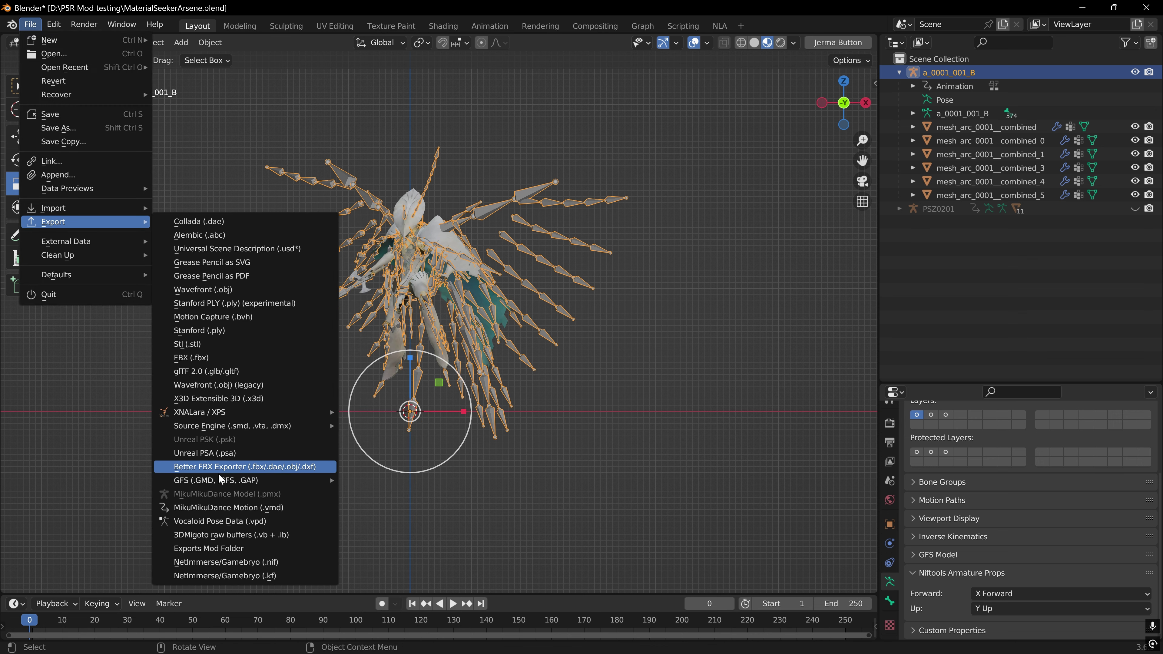
mouse_move(220, 479)
click(394, 481)
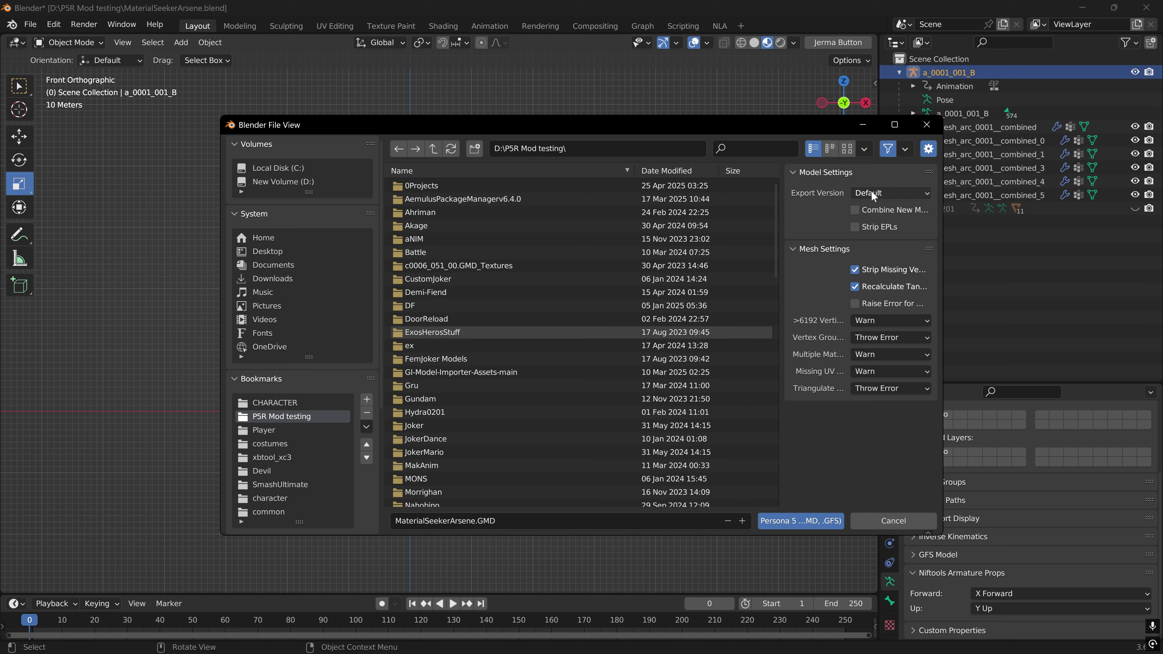
click(880, 193)
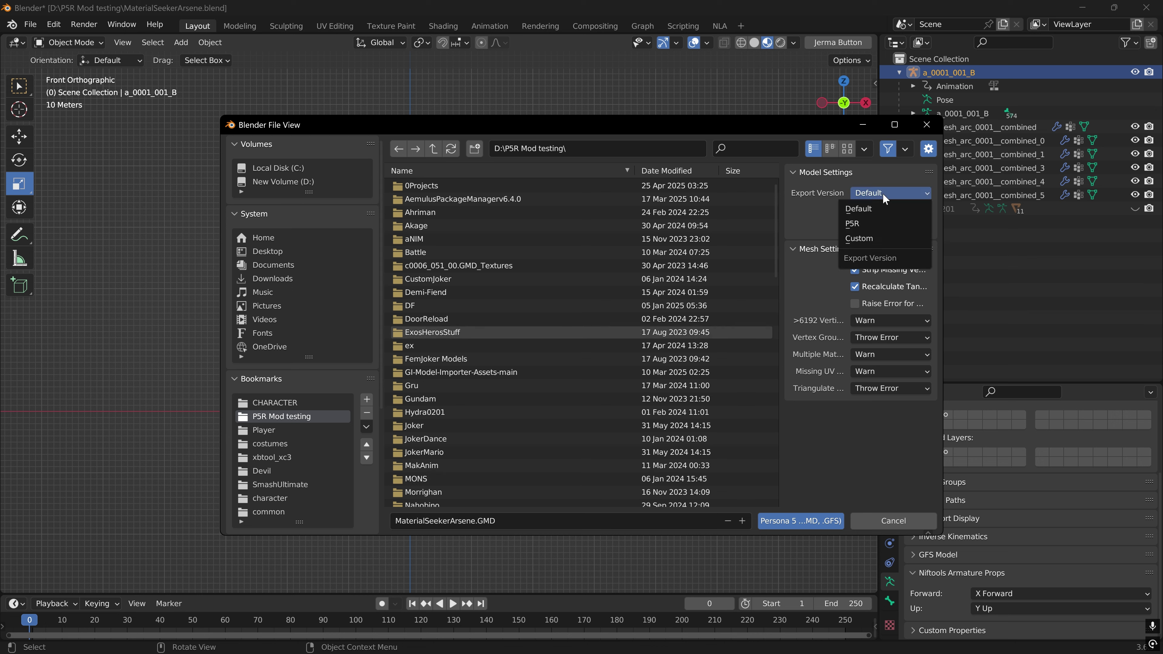
click(884, 236)
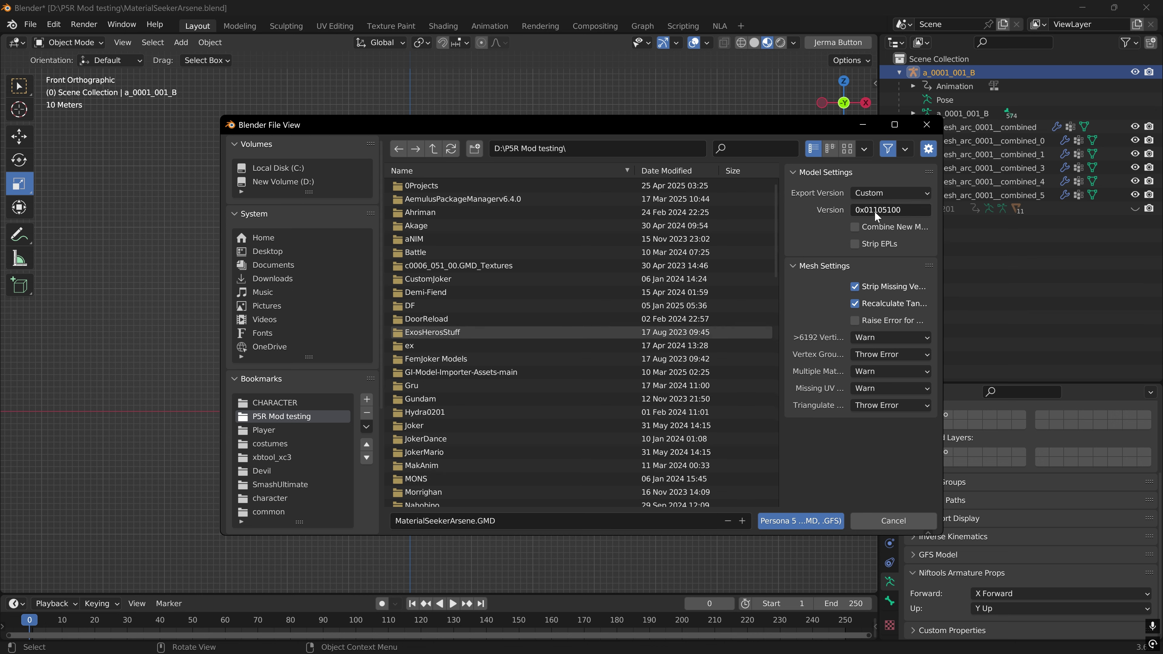
click(918, 199)
click(891, 219)
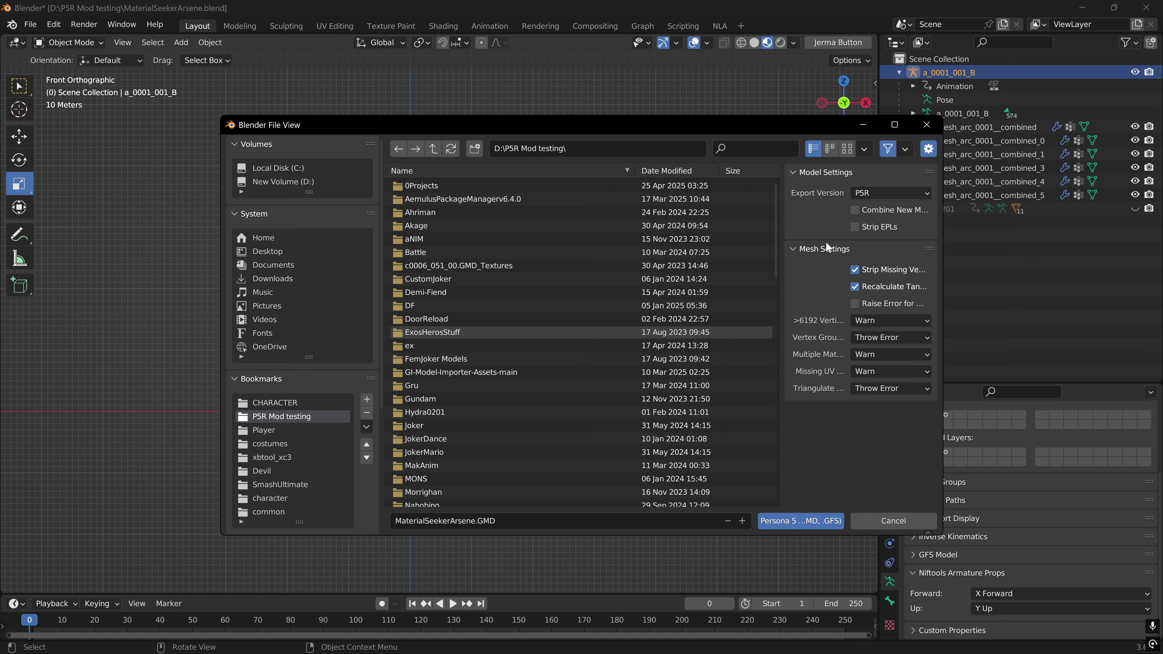
click(890, 523)
Select all the mesh_arc_0001__combined meshes and limit their weights to a maximum of 4 vertex groups with NaoTools.
middle_drag(238, 376, 275, 380)
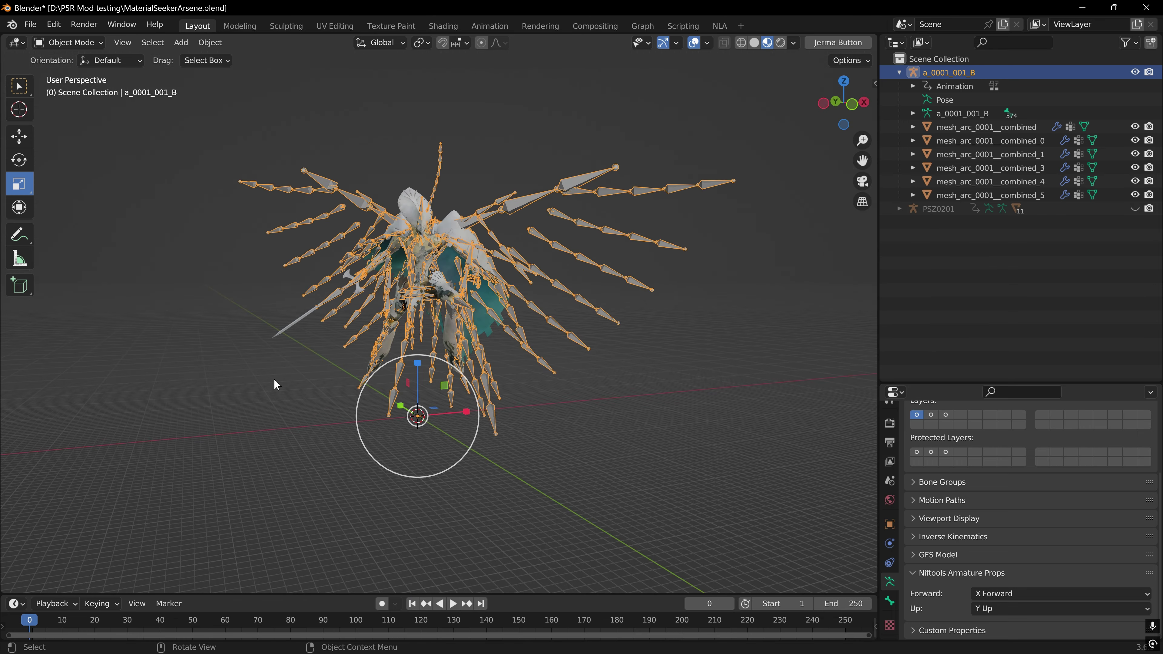
key(KP_1)
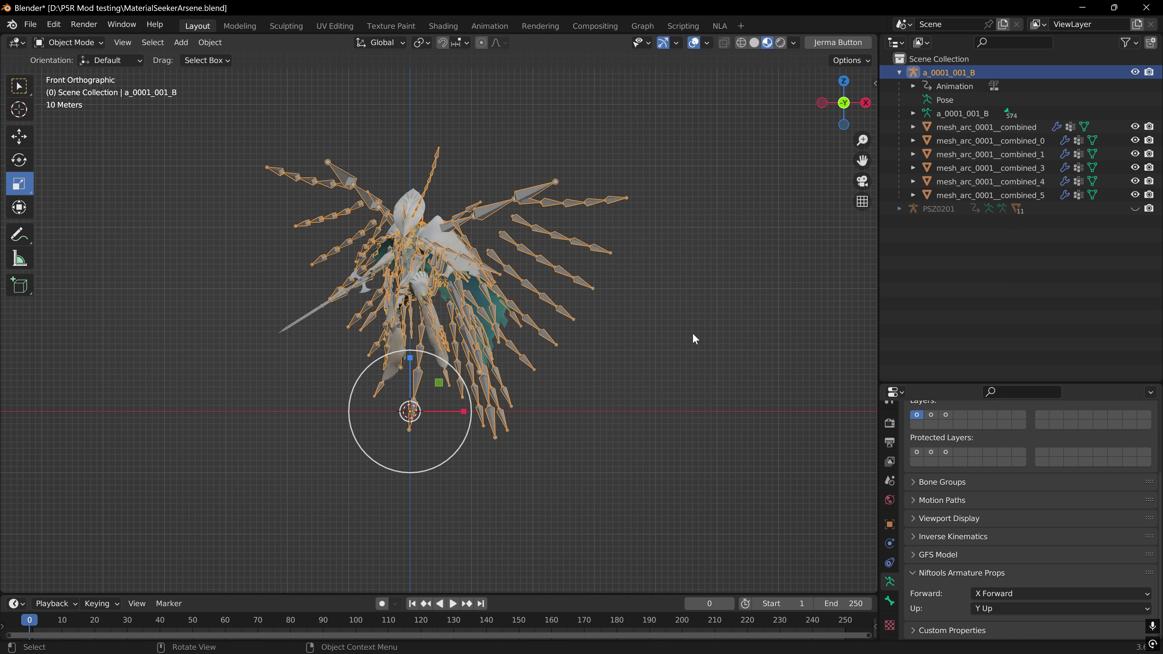
key(n)
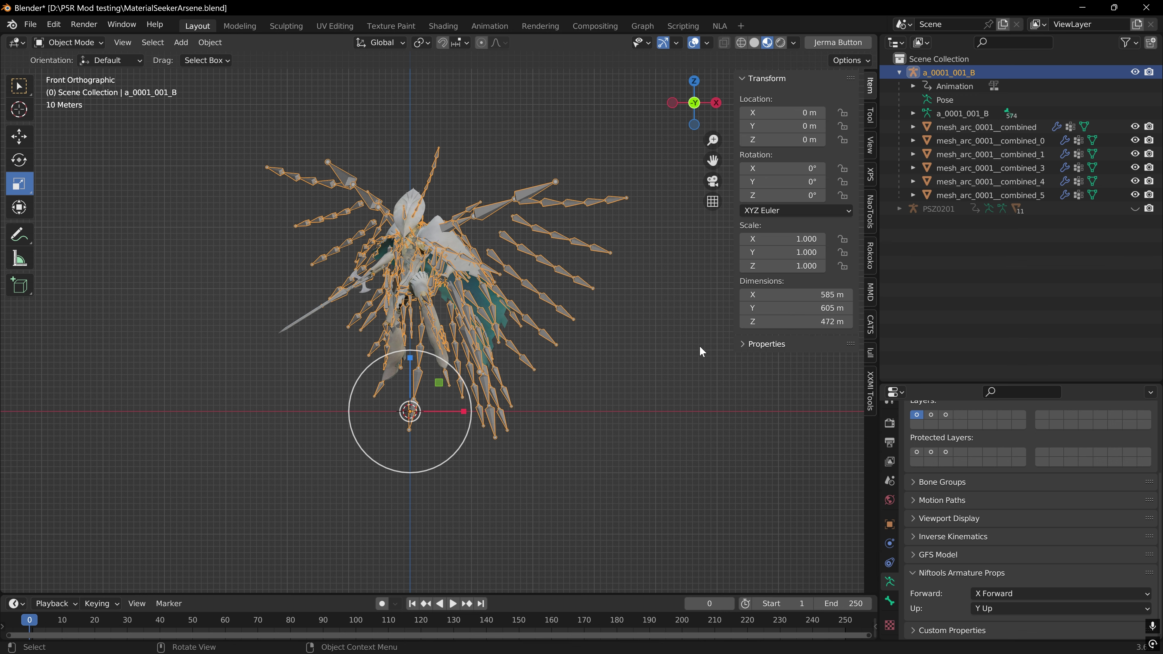
click(873, 211)
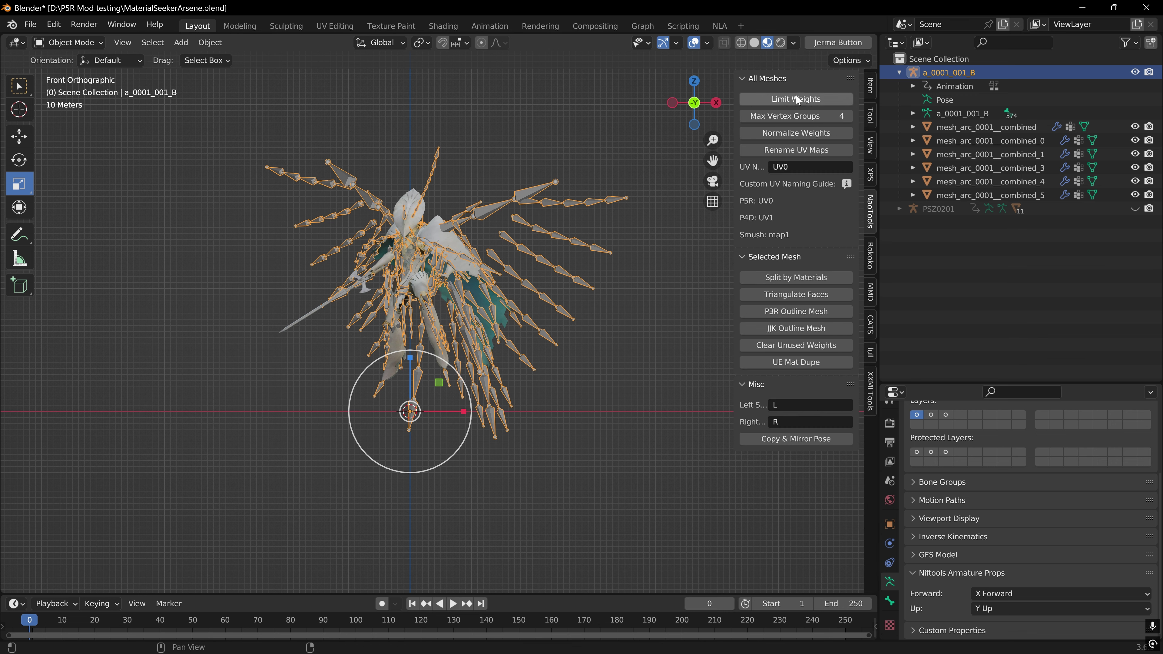
click(984, 129)
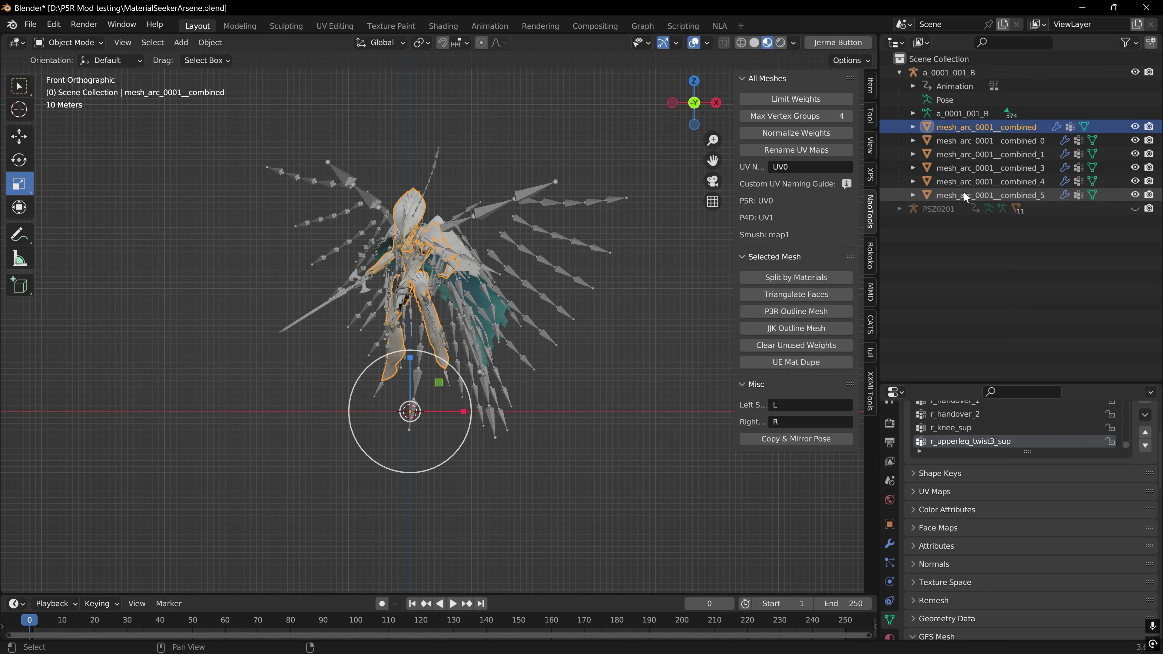
shift+click(962, 192)
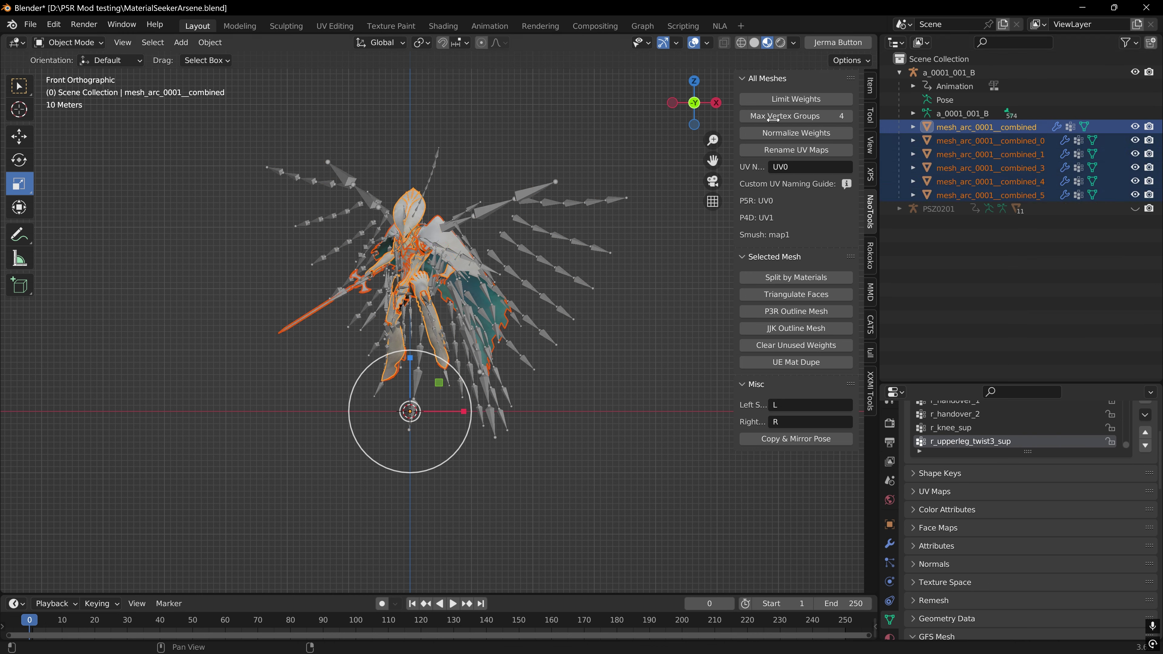
click(795, 97)
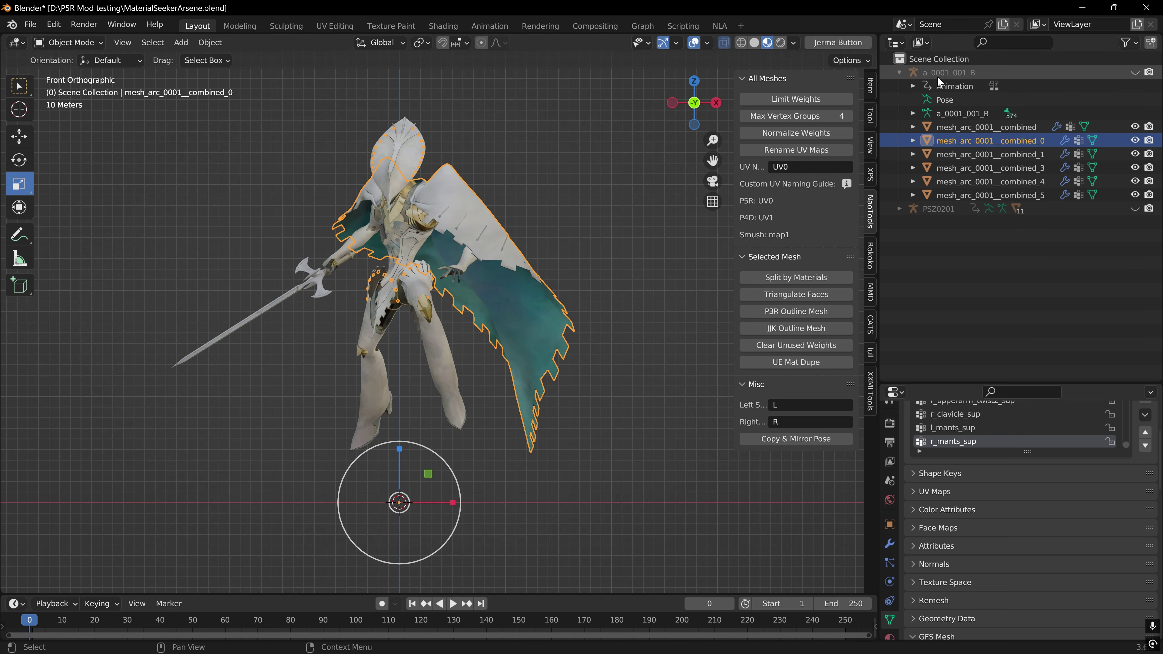
Set the a_0001_001_B armature to Rest Position.
click(943, 74)
scroll(1117, 456, up, 5)
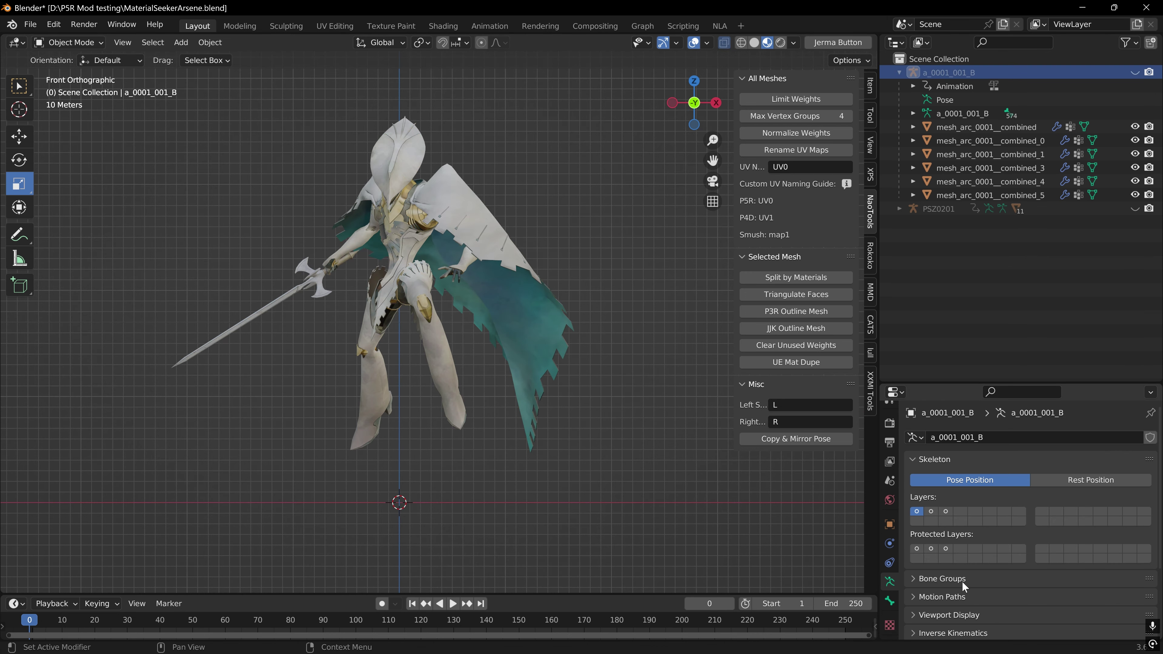
click(1105, 481)
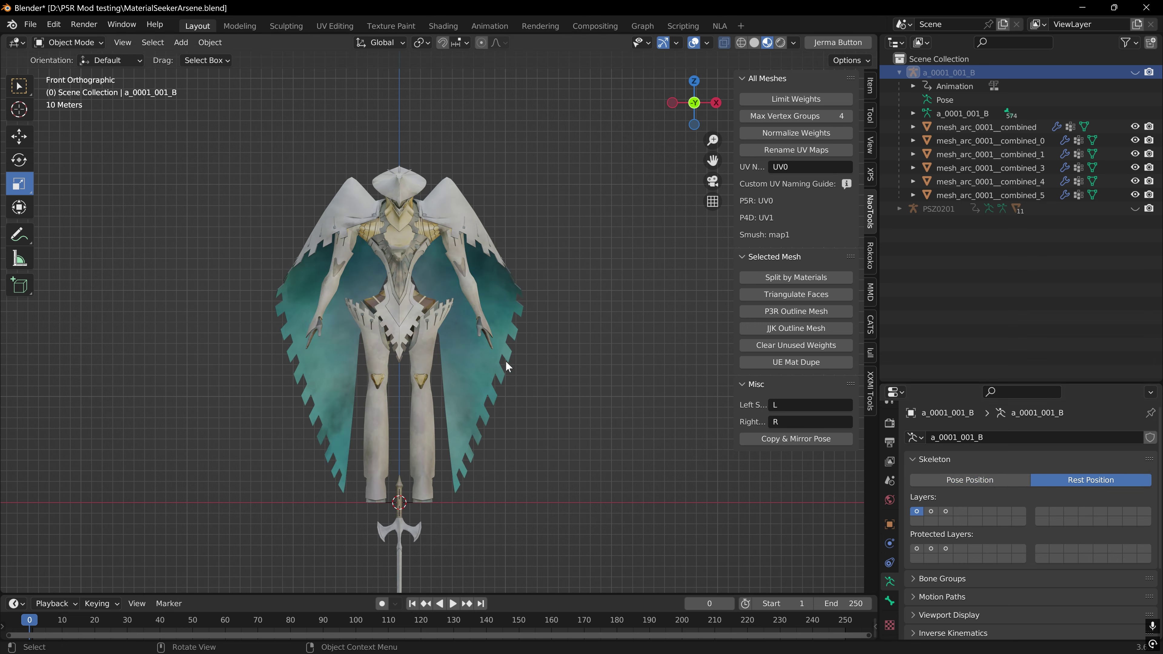
Check the face count of the cape mesh mesh_arc_0001__combined_0 with a temporary Decimate modifier, and remove the modifier.
click(476, 377)
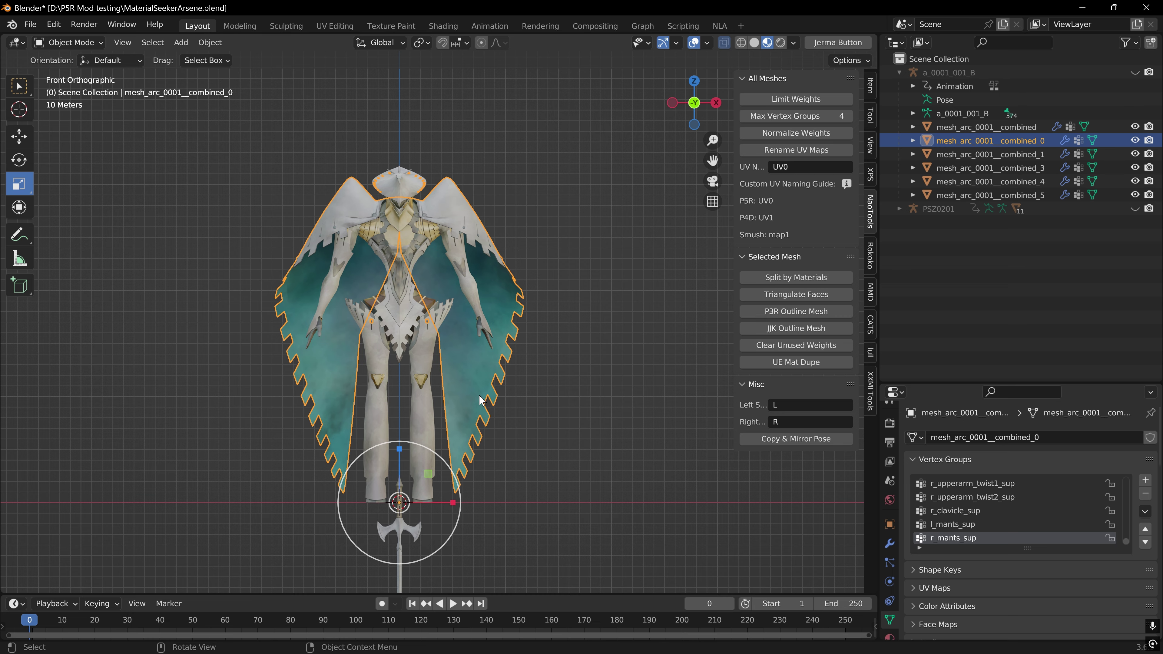
scroll(479, 394, up, 4)
scroll(479, 400, down, 4)
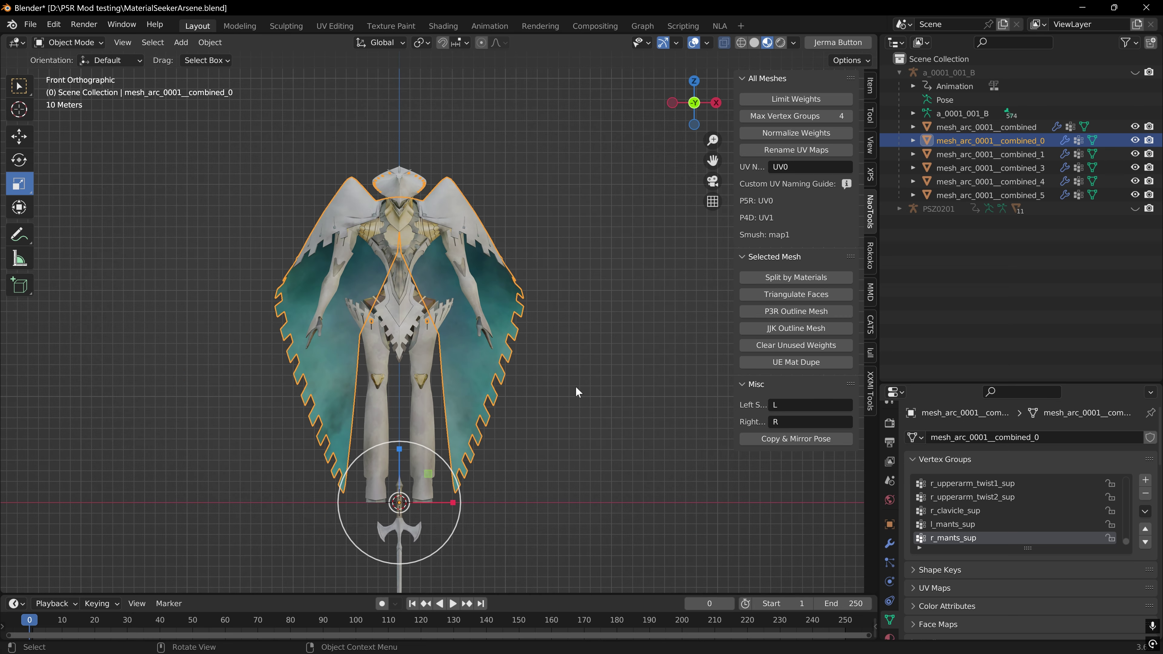
click(889, 543)
click(984, 438)
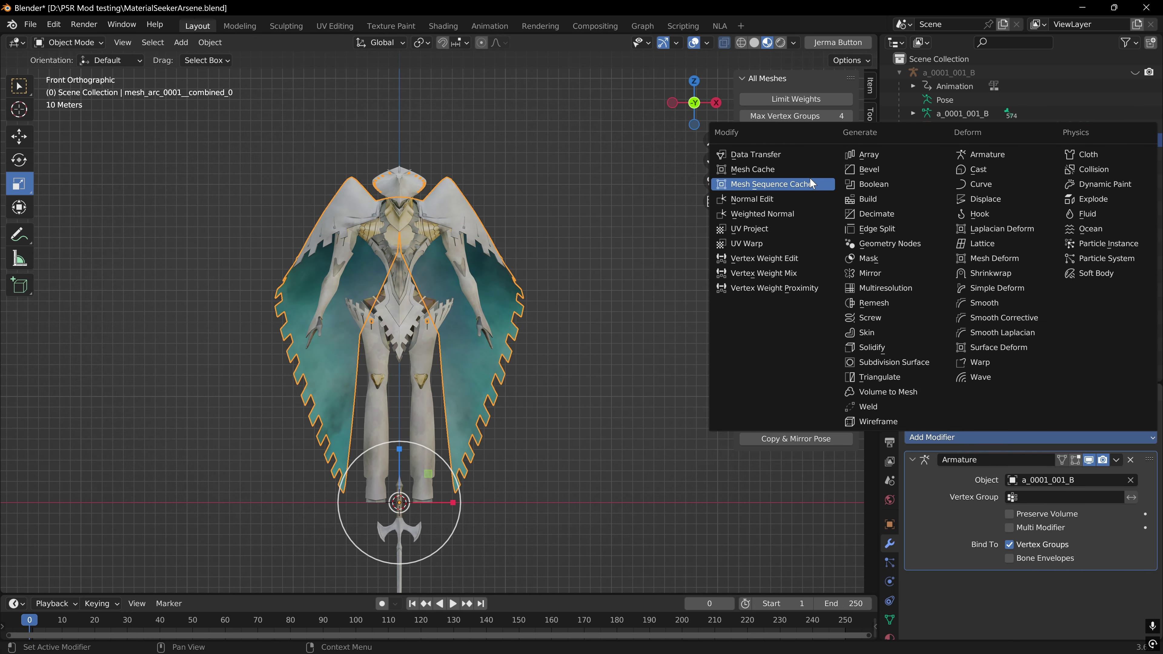
click(886, 221)
scroll(937, 506, down, 4)
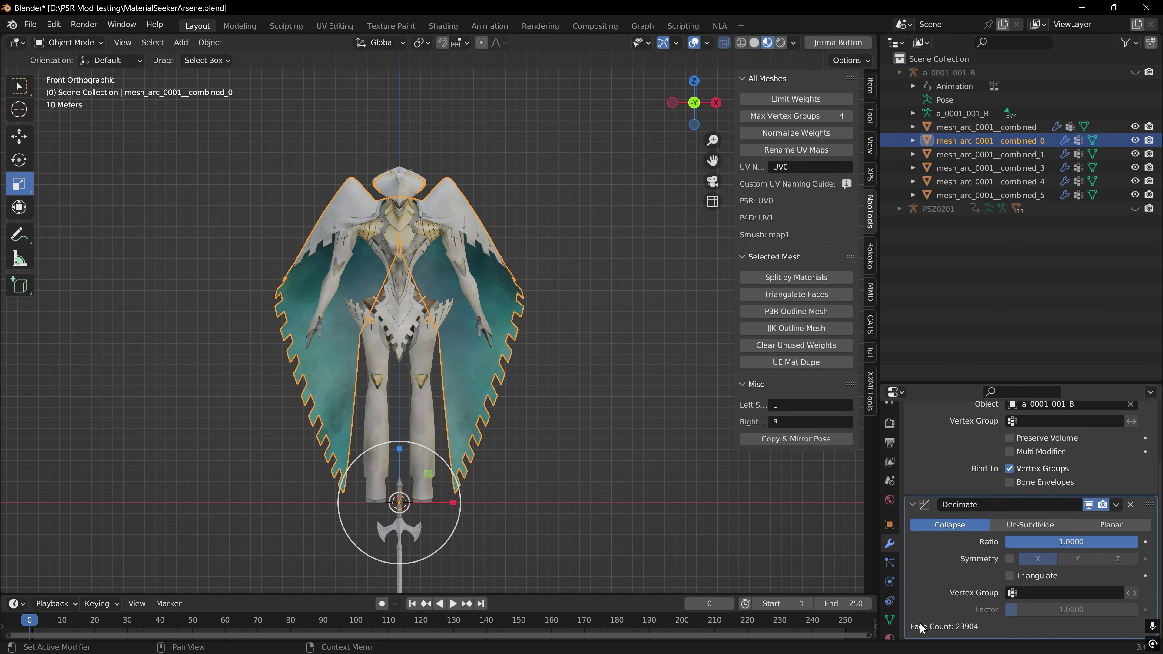
click(1131, 504)
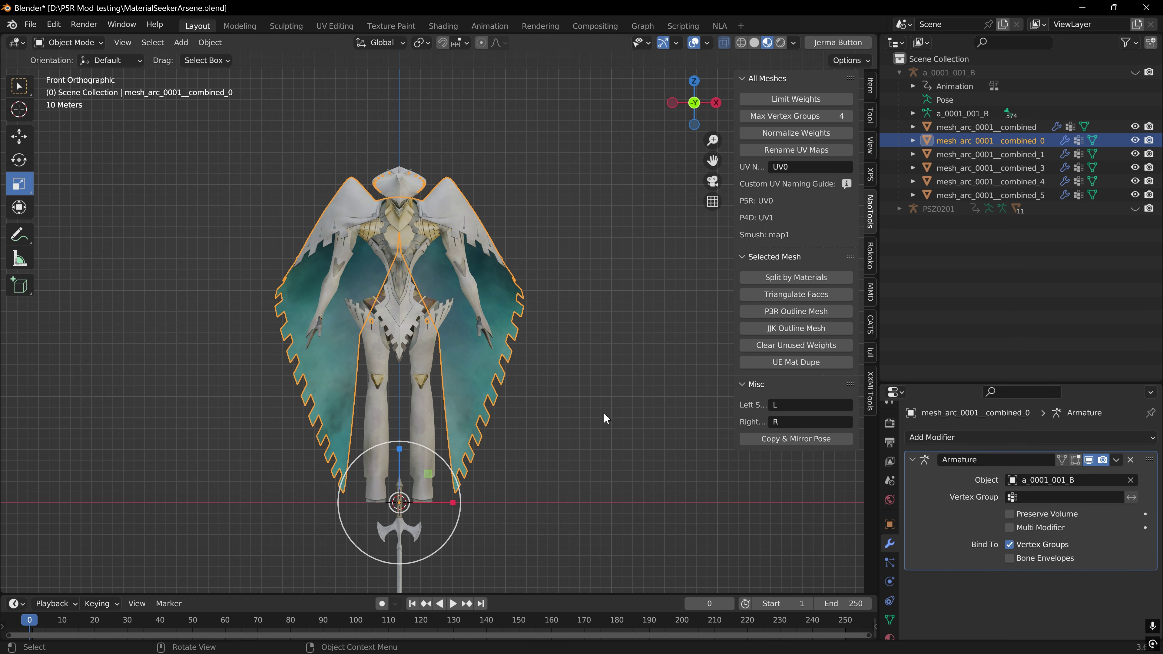
Separate the positive-X half of the cape mesh mesh_arc_0001__combined_0 into its own object by selection, and return to Object Mode.
key(Tab)
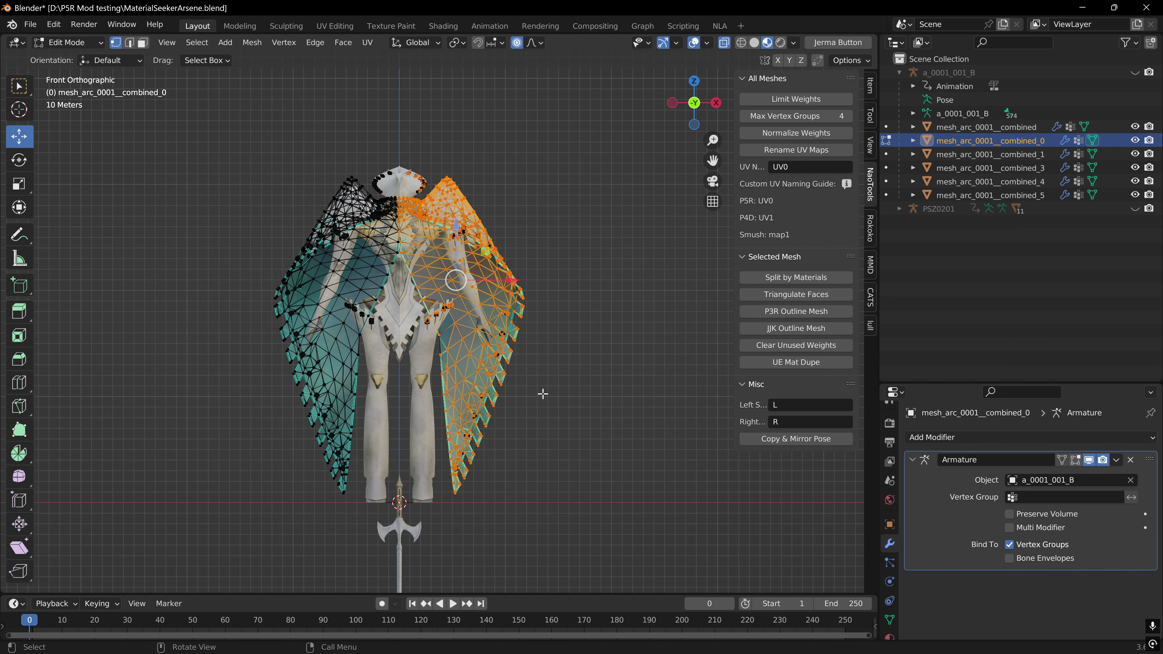
click(681, 471)
scroll(485, 529, up, 8)
scroll(475, 494, down, 8)
scroll(496, 488, up, 4)
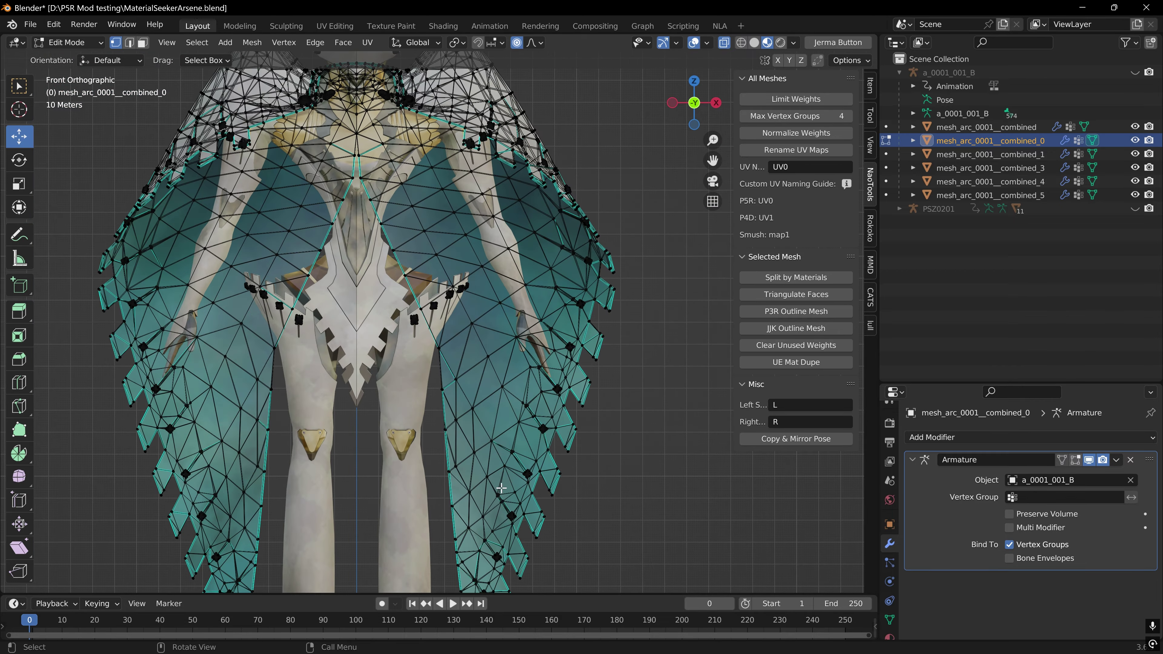
scroll(476, 470, down, 4)
scroll(459, 453, up, 2)
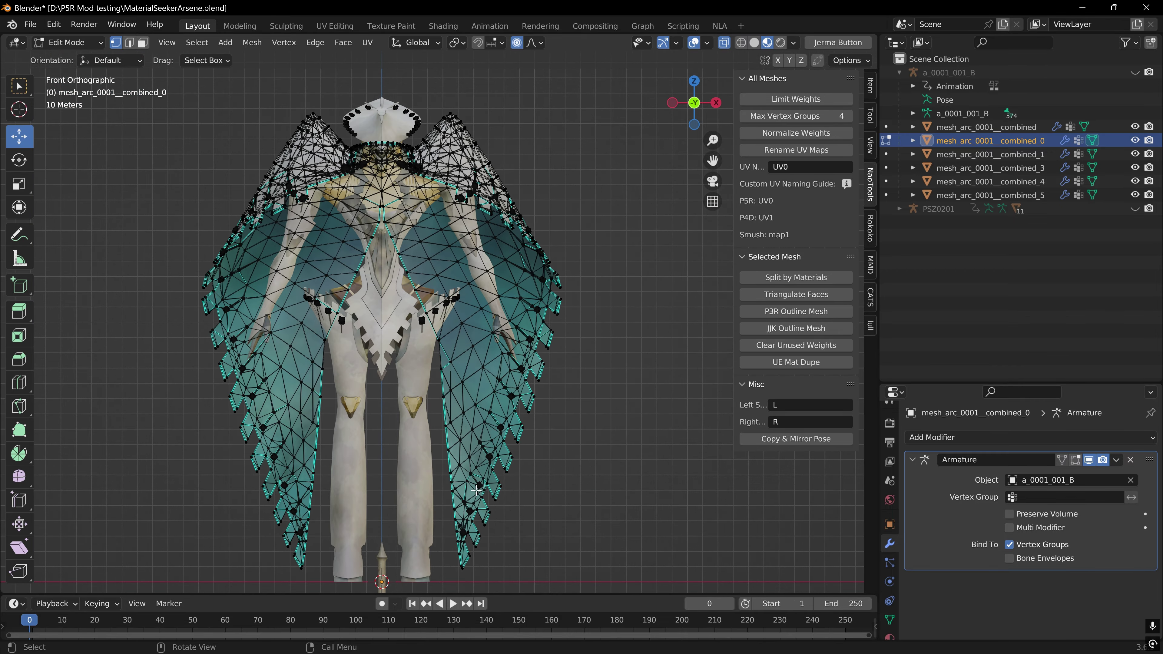
key(c)
mouse_move(477, 538)
mouse_down()
mouse_move(460, 302)
mouse_move(439, 174)
mouse_move(421, 165)
mouse_move(448, 151)
mouse_move(434, 165)
mouse_move(439, 91)
mouse_move(504, 210)
mouse_move(511, 486)
mouse_up()
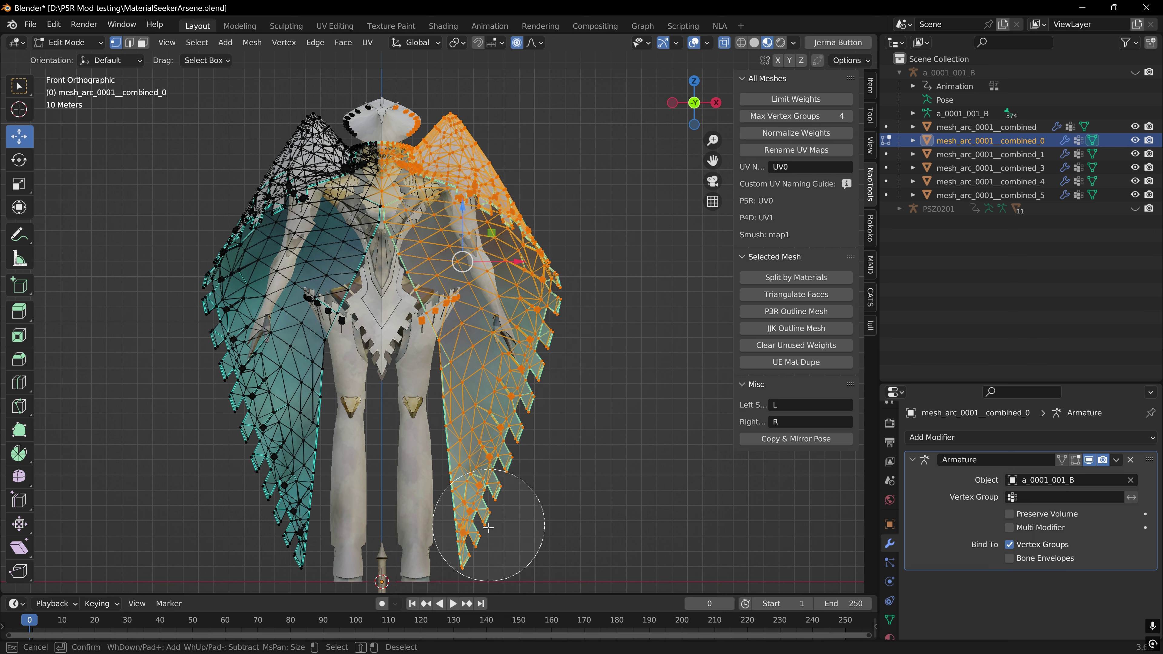
right_click(476, 213)
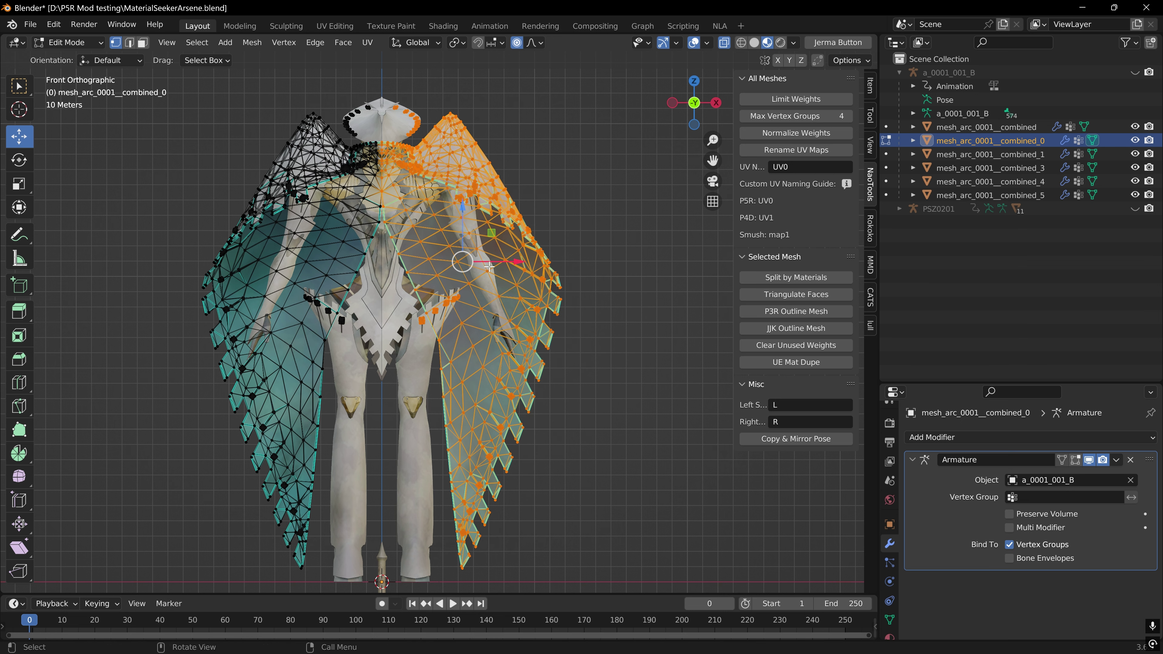
key(p)
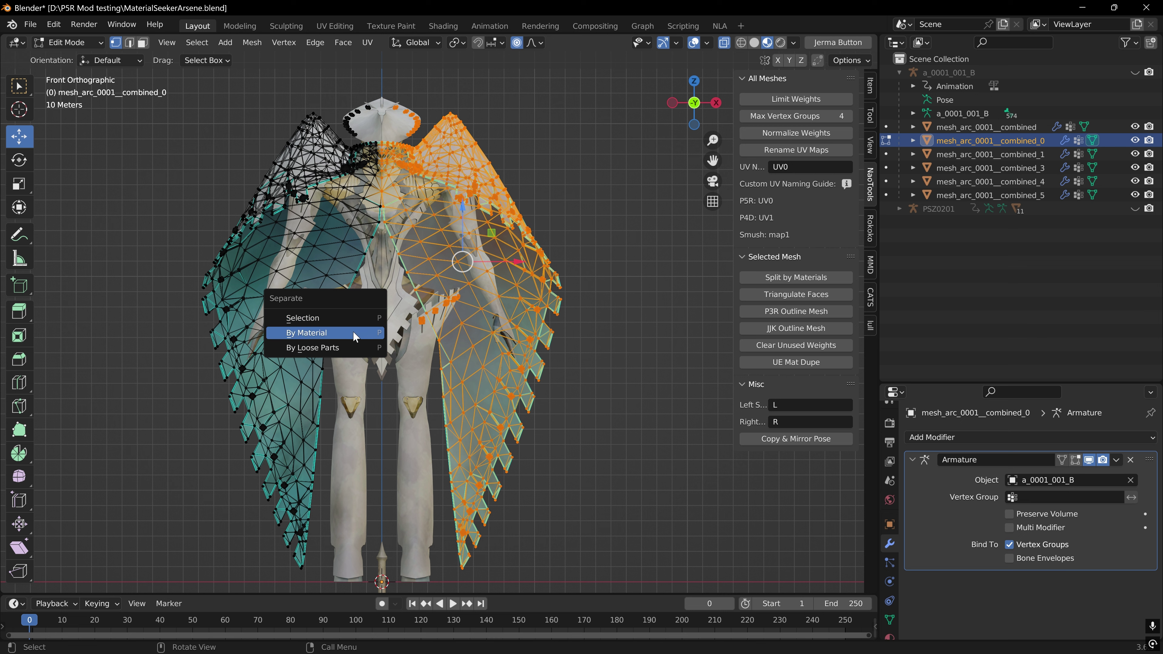
click(351, 319)
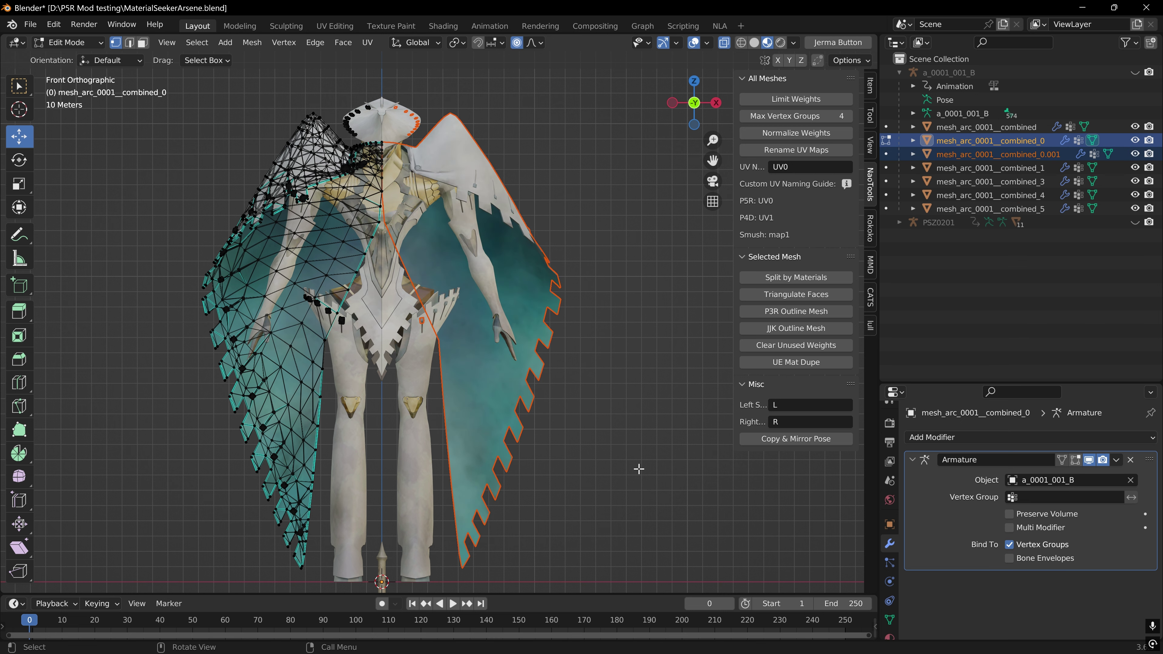
key(Tab)
click(696, 414)
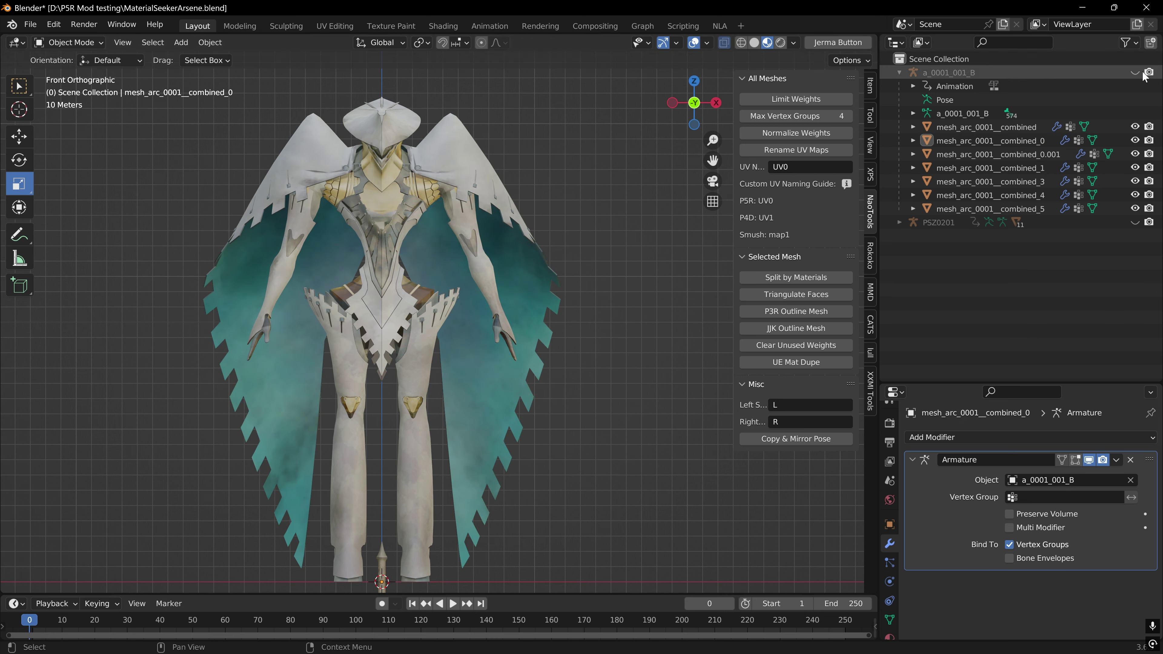
Export the a_0001_001_B armature as a GFS model with export version P5R, overwriting PSZ0201.GMD on the Desktop, and dismiss the warnings.
click(984, 73)
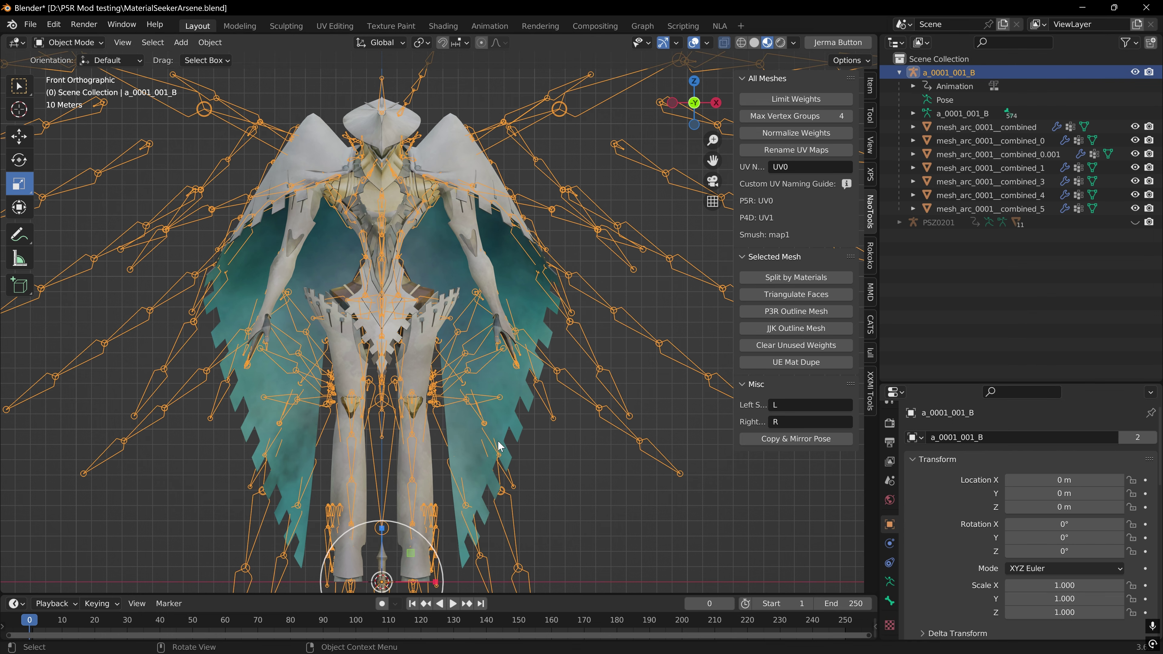
click(30, 25)
mouse_move(81, 220)
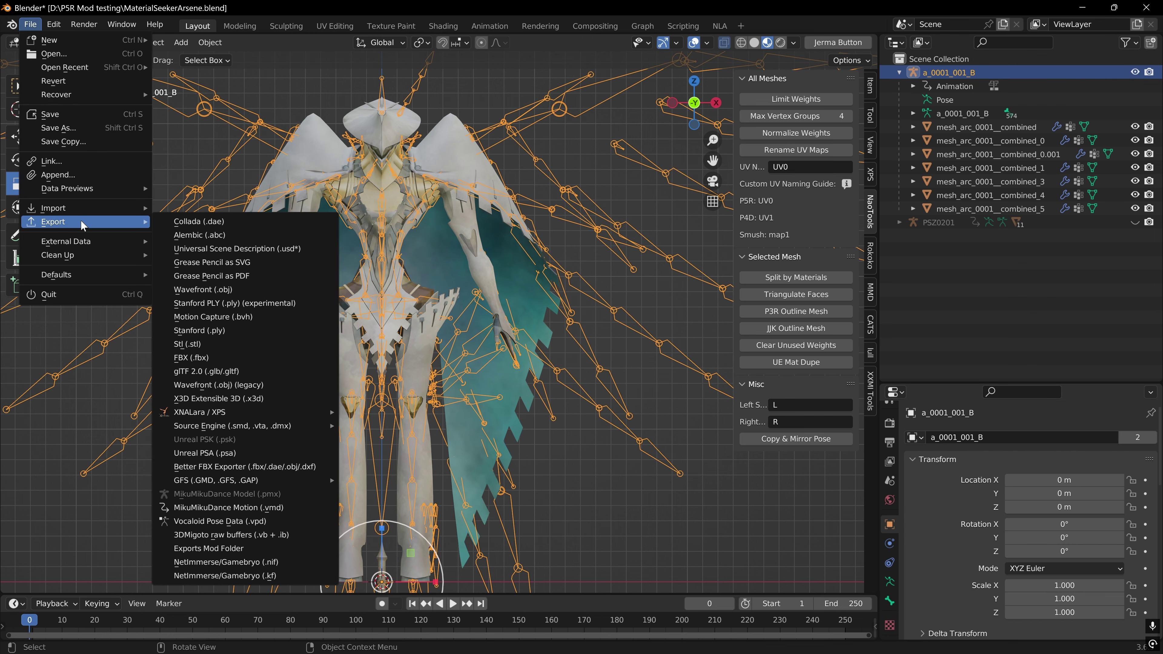
mouse_move(248, 481)
click(375, 481)
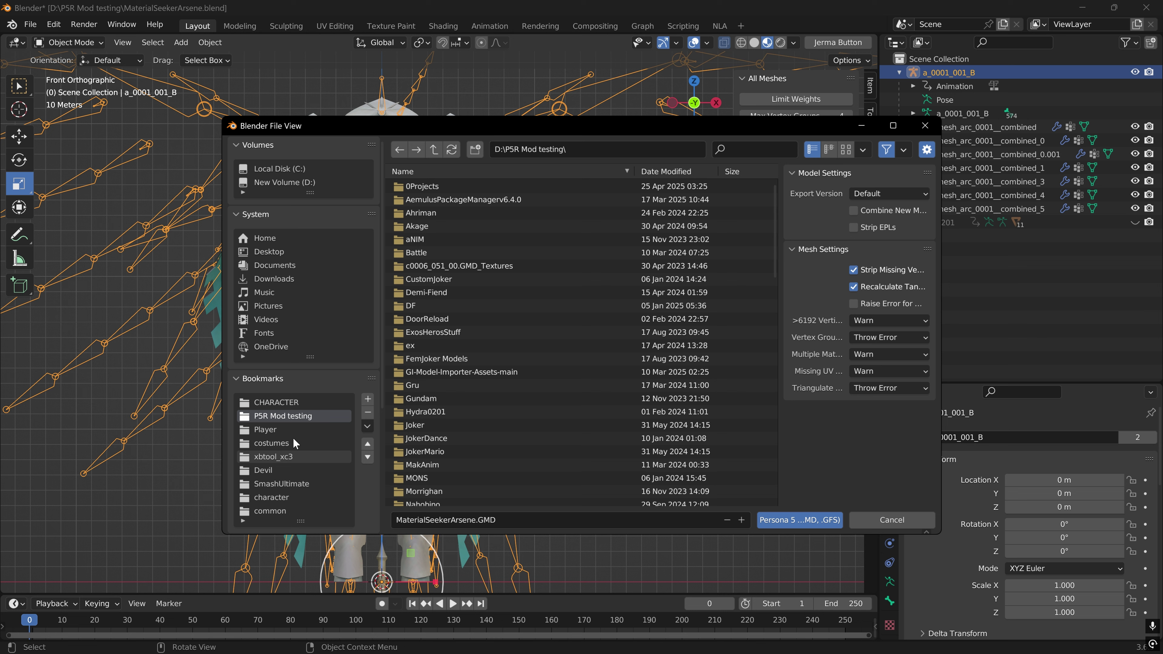
click(267, 250)
drag(774, 257, 775, 484)
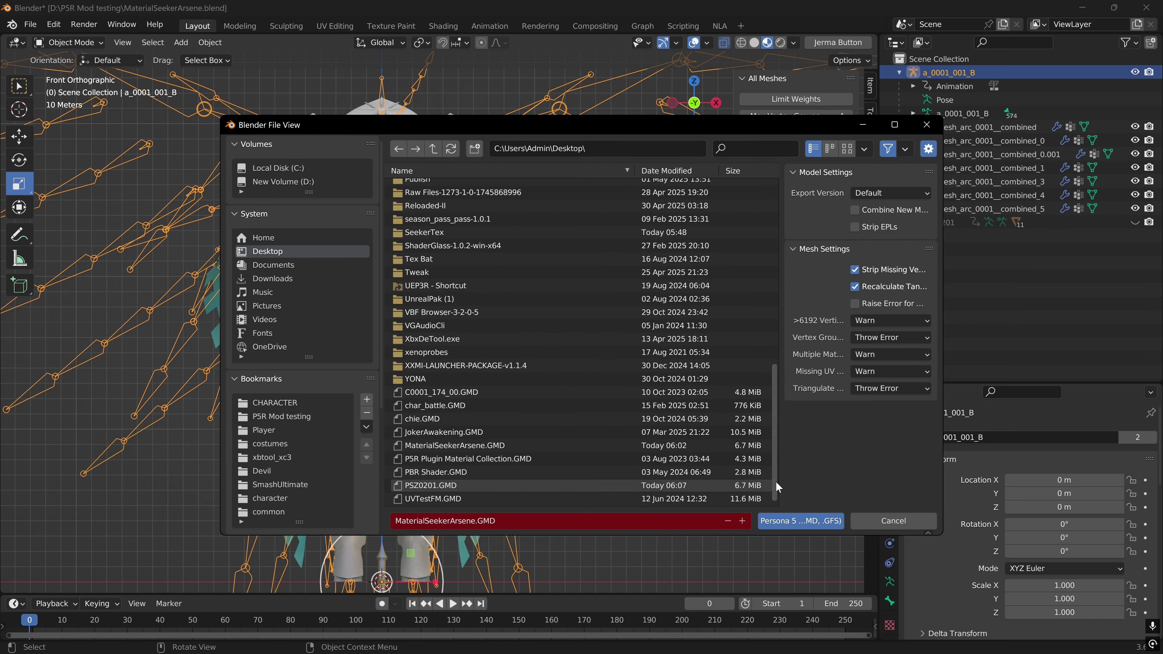
click(422, 485)
click(890, 193)
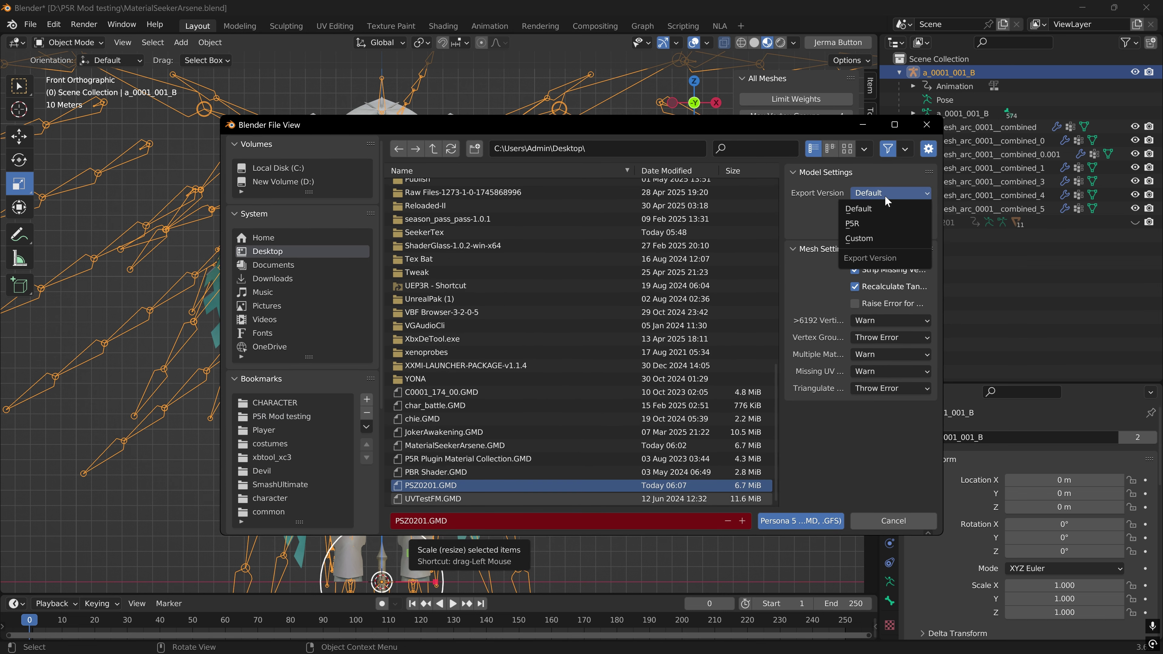
click(872, 226)
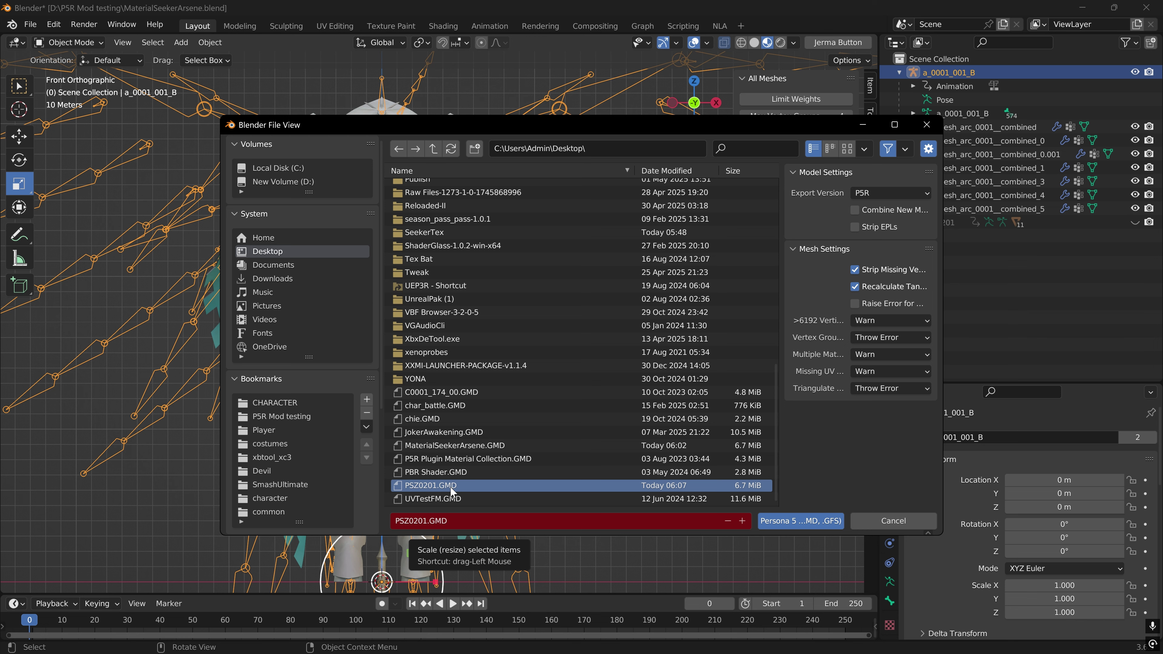
click(796, 520)
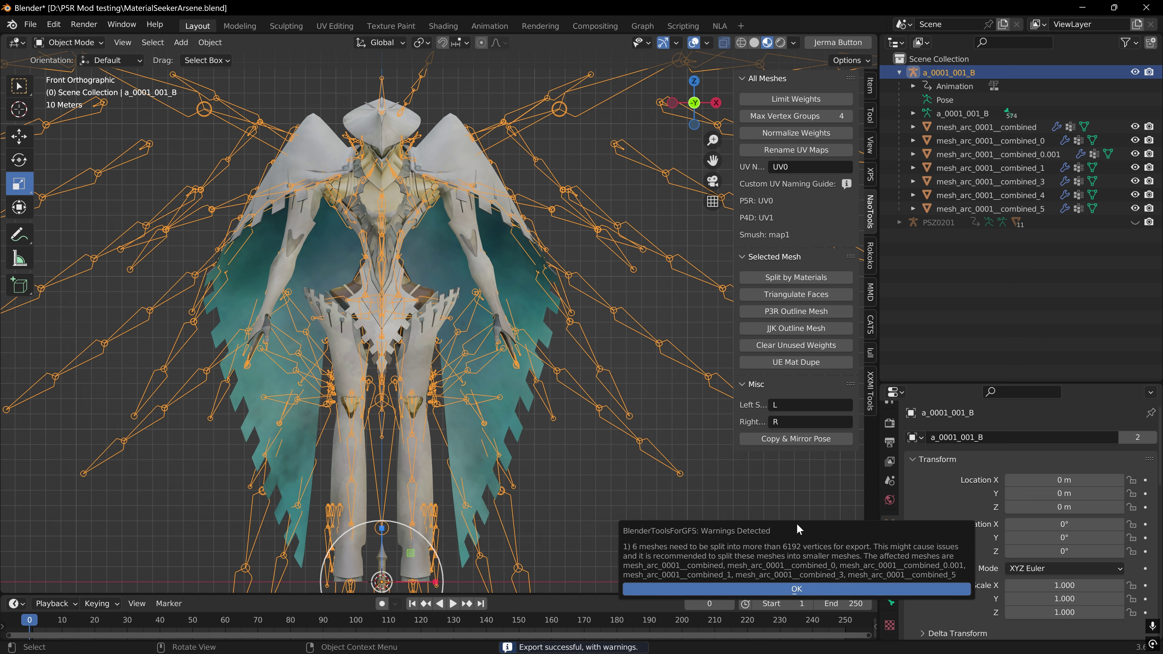
click(842, 590)
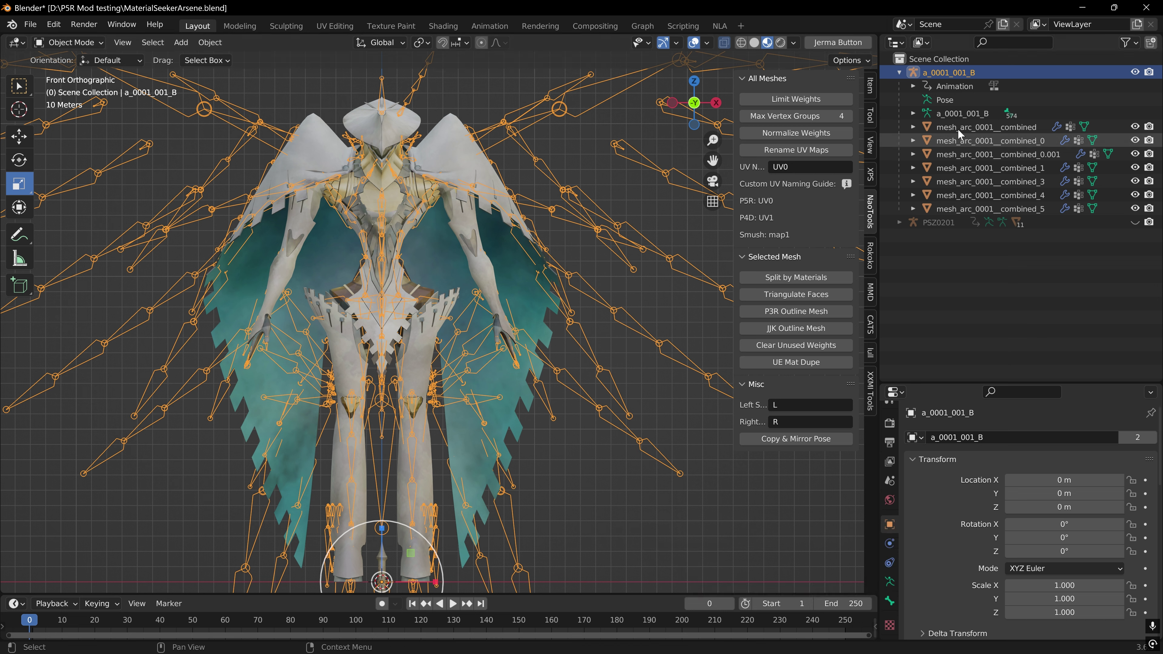
Export the 0201 animation pack as a GAP file with export version P5R, named BPS0201_000.GAP, on the Desktop.
click(31, 24)
mouse_move(65, 222)
mouse_move(298, 481)
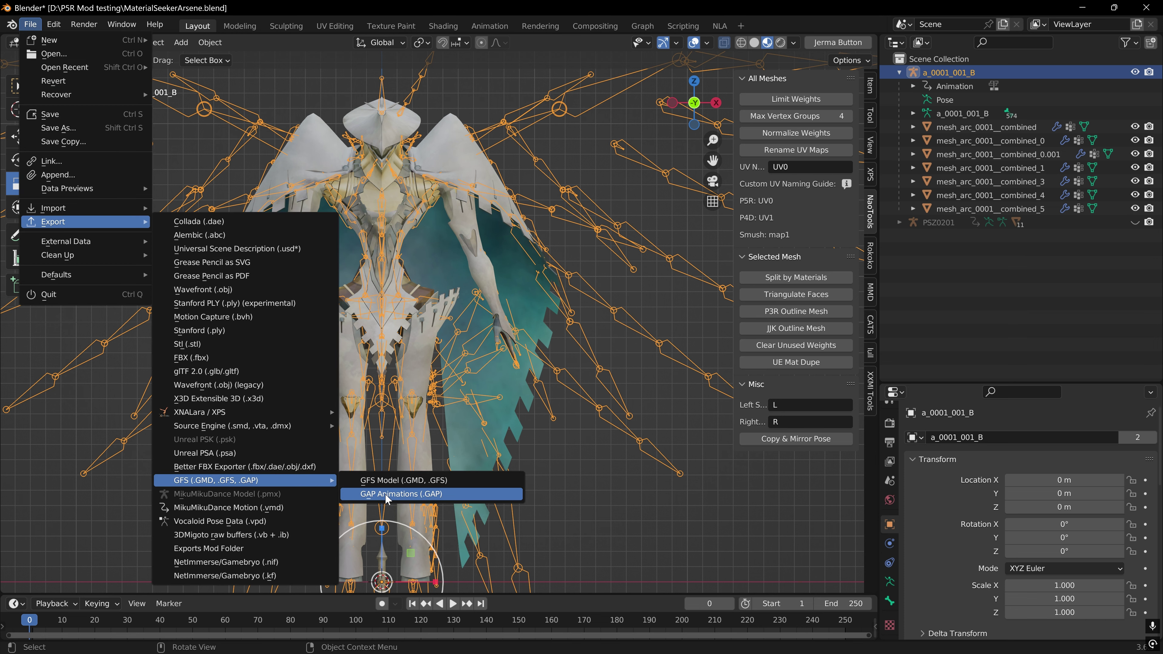
click(384, 496)
click(276, 253)
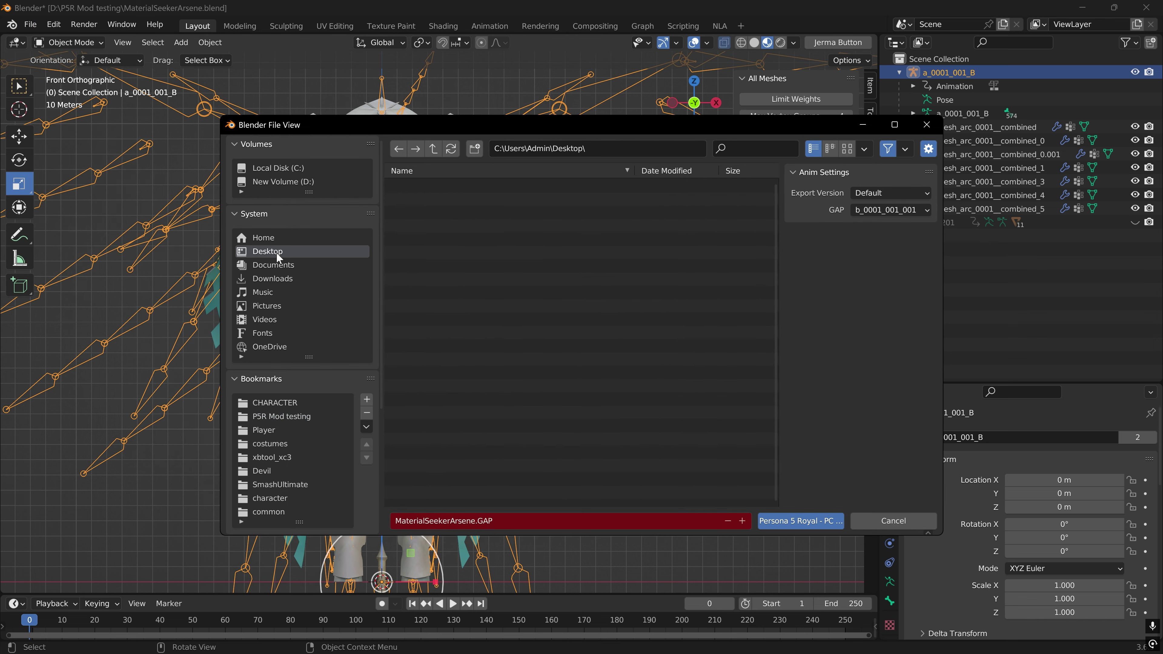
click(889, 193)
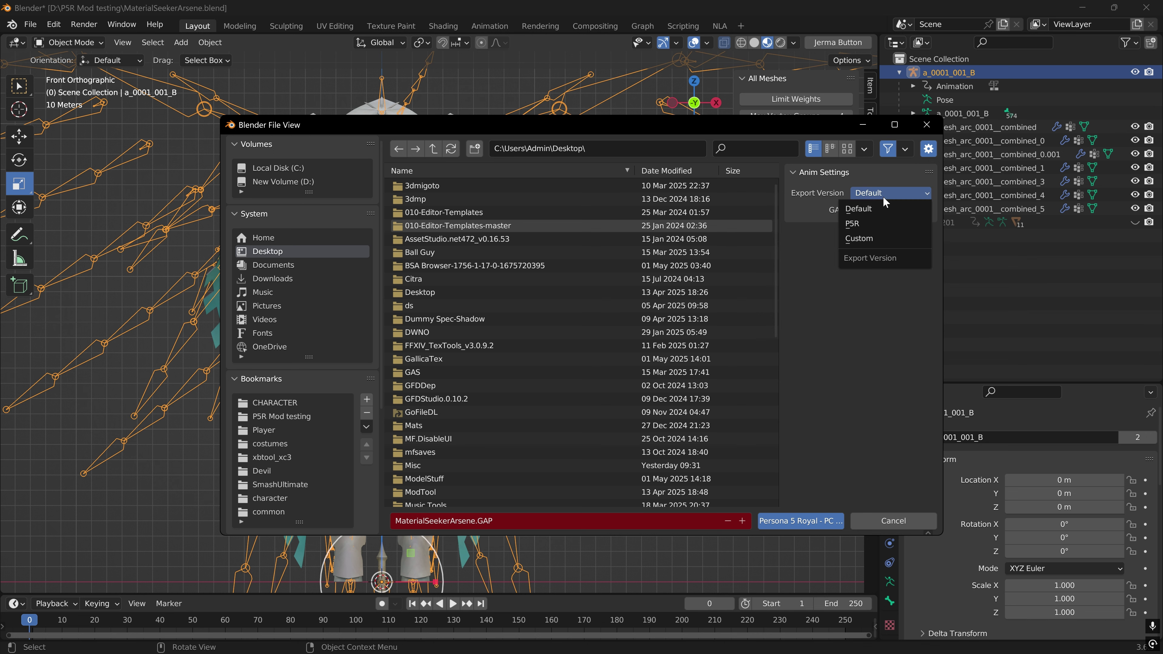
click(877, 220)
click(879, 212)
click(874, 242)
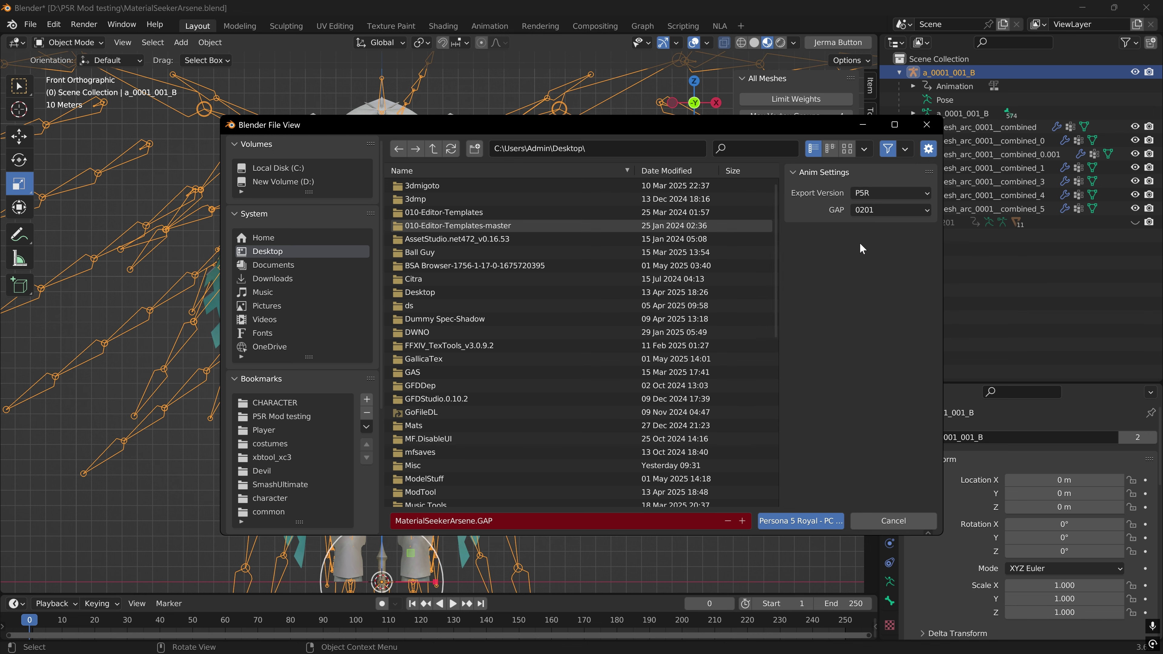
drag(774, 274, 786, 438)
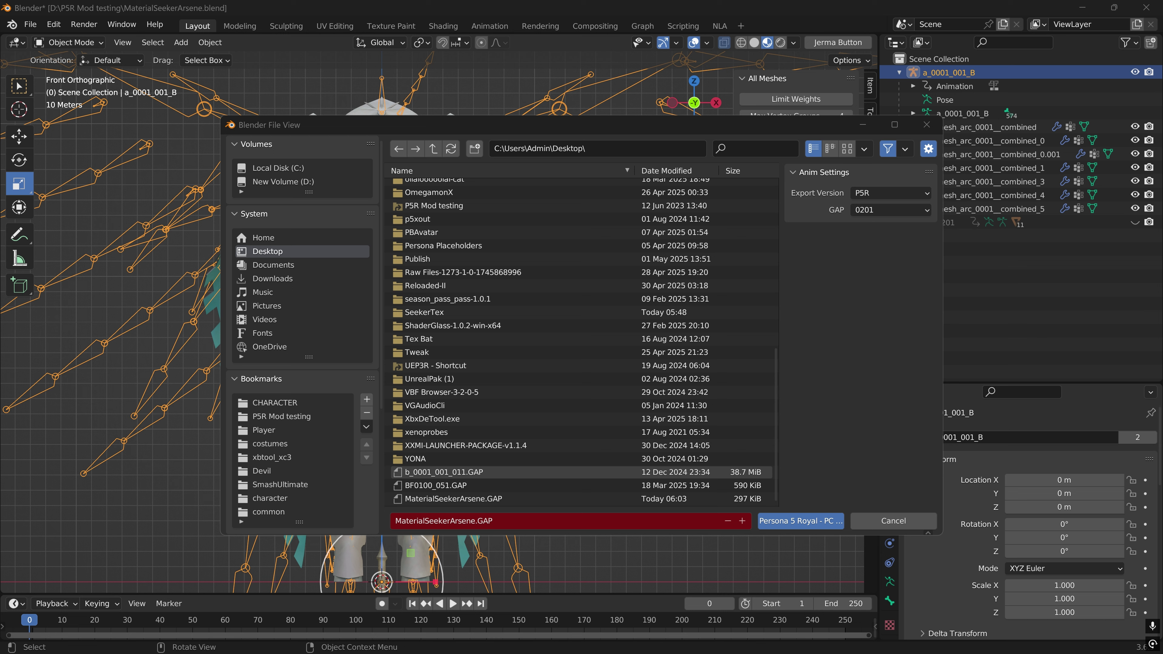
click(427, 521)
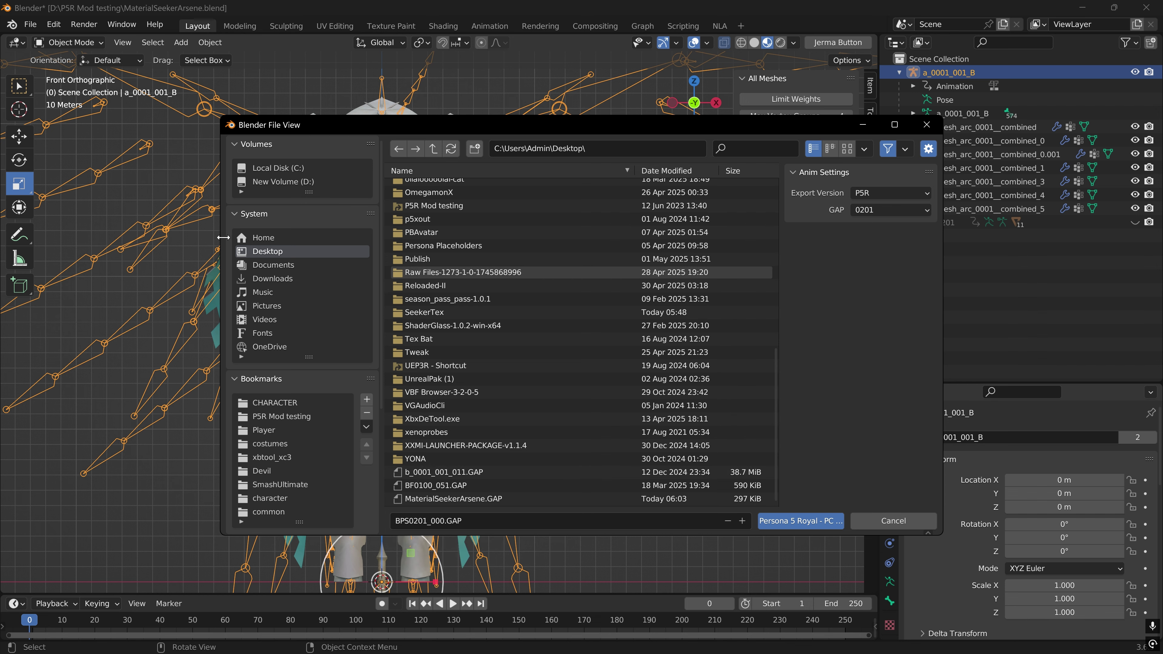
click(797, 521)
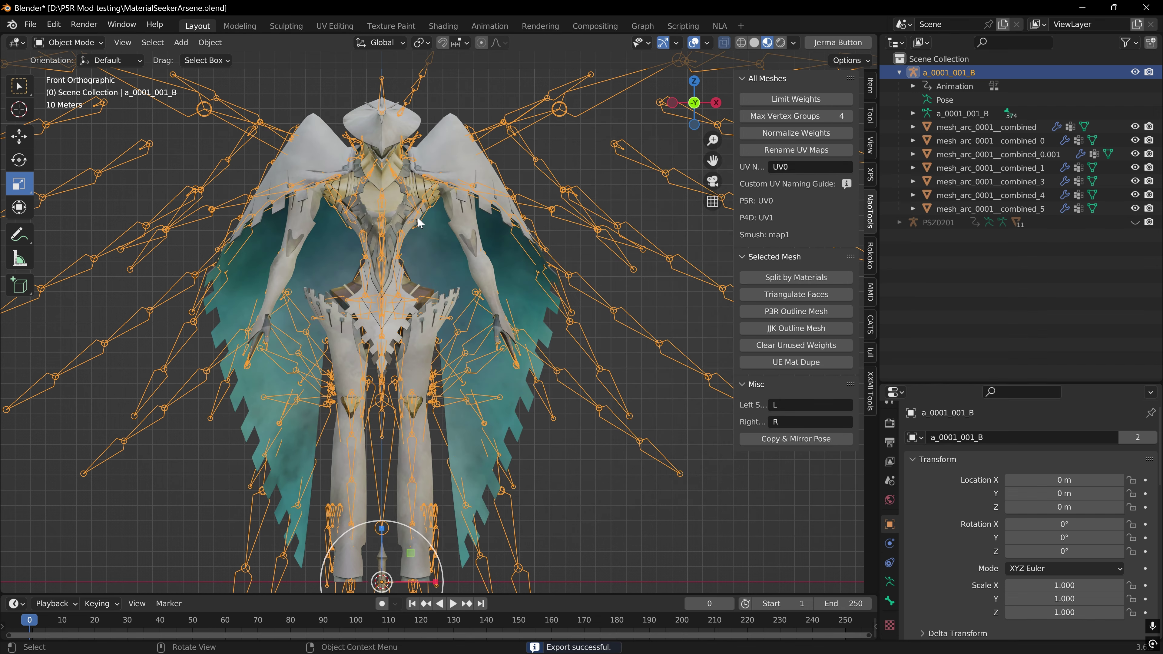
Switch to GFD Studio, load PSZ0201.GMD from the Desktop, and inspect the model and its version value.
click(1081, 8)
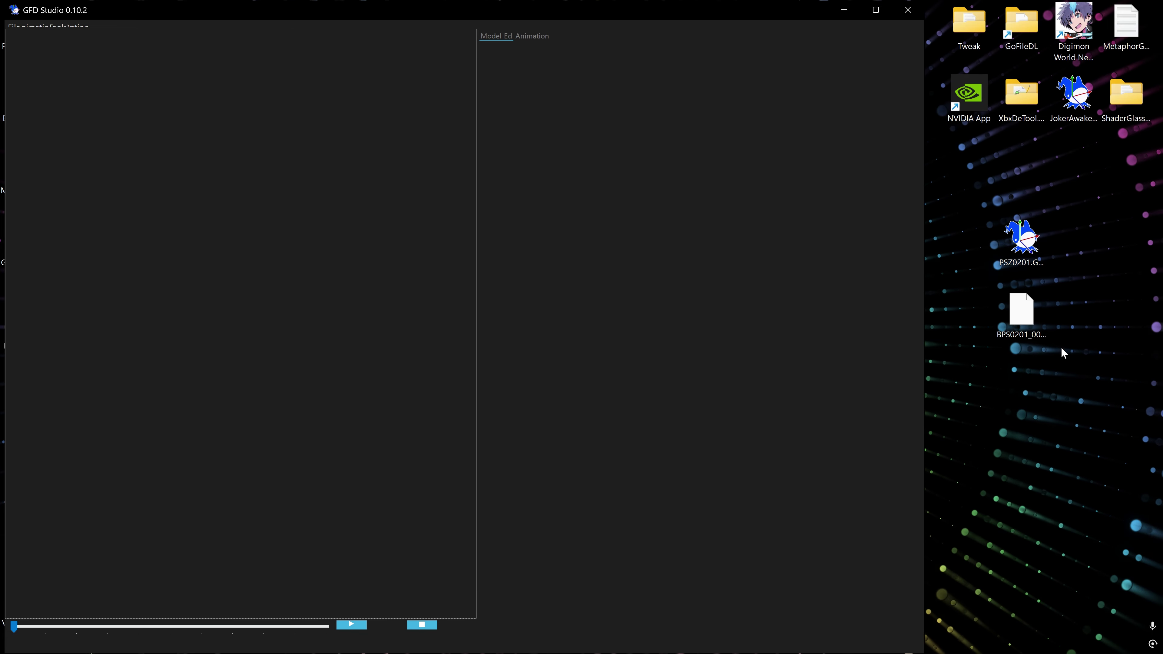
drag(1021, 238, 312, 242)
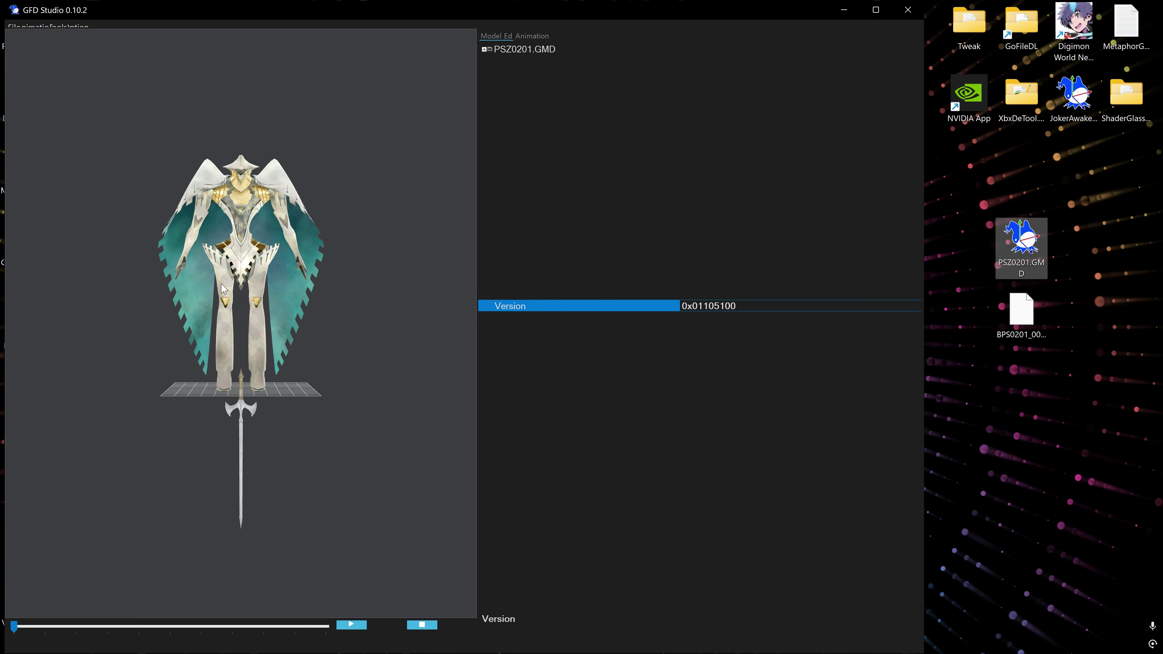
drag(223, 288, 757, 331)
click(692, 306)
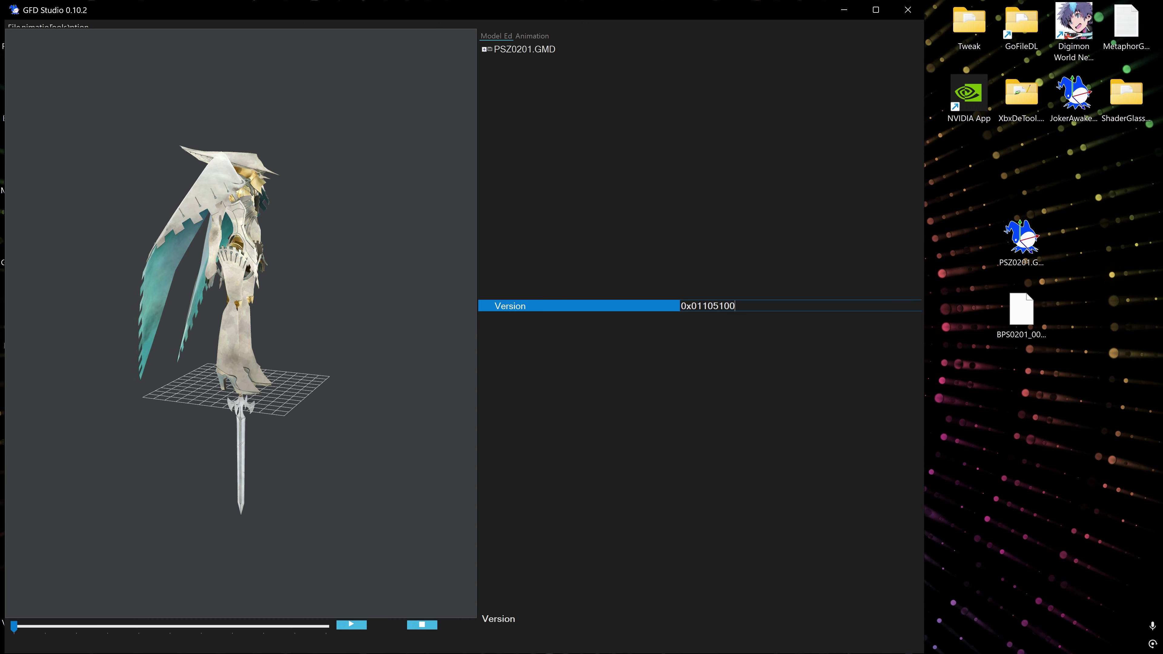
Examine the materials of PSZ0201.GMD, including SeekerLine and SeekerSword, and collapse the materials list.
click(484, 49)
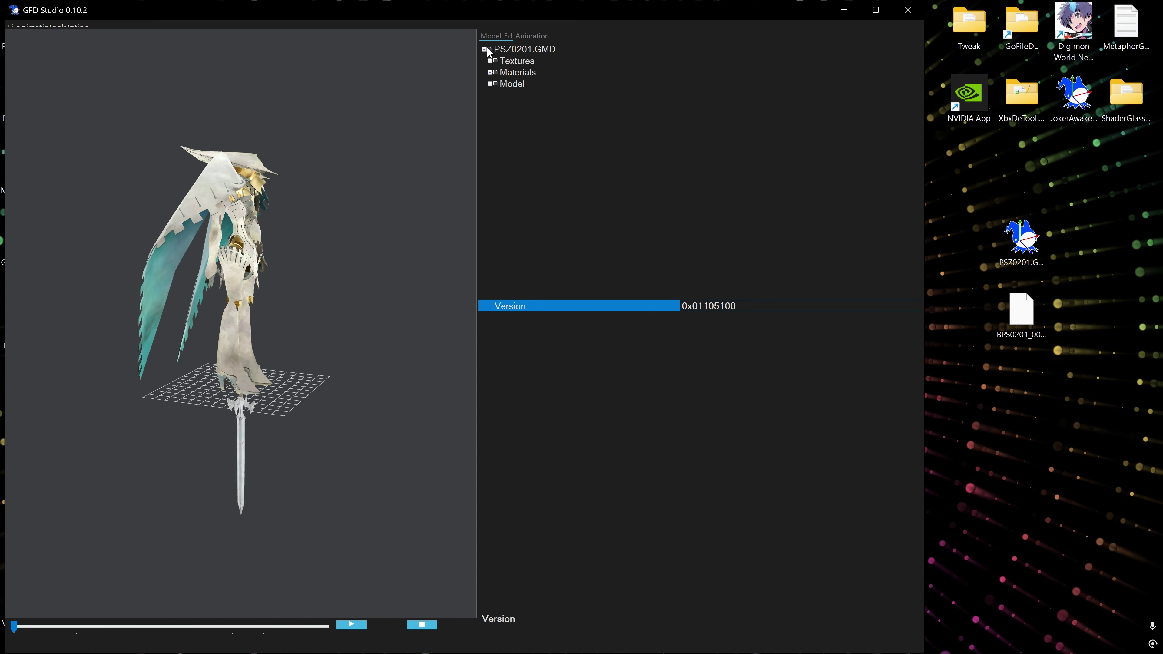
click(490, 73)
click(531, 84)
click(528, 118)
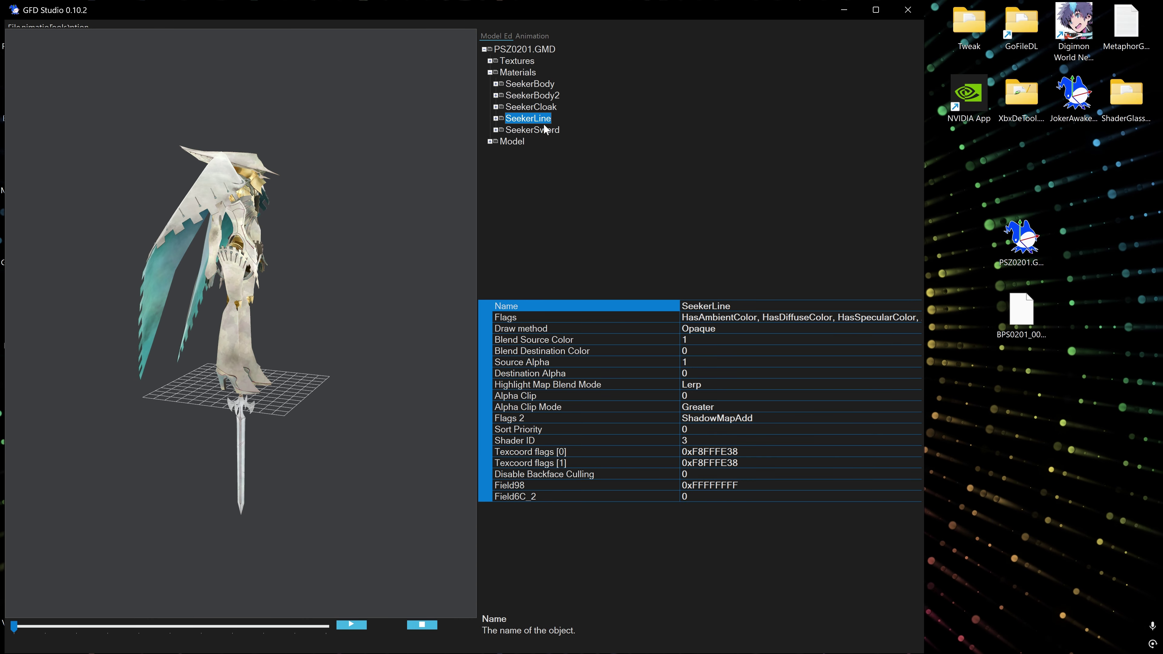
click(538, 130)
click(490, 72)
Load BPS0201_000.GAP from the Desktop into GFD Studio and expand its list of animations.
click(1023, 318)
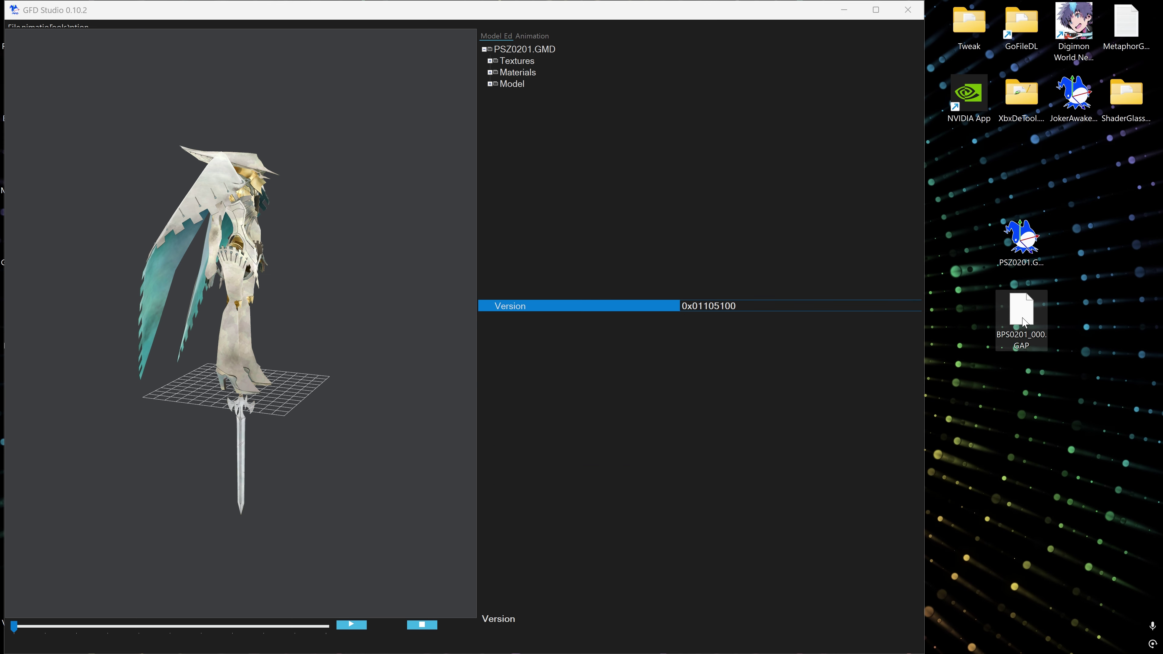
drag(1024, 322, 670, 203)
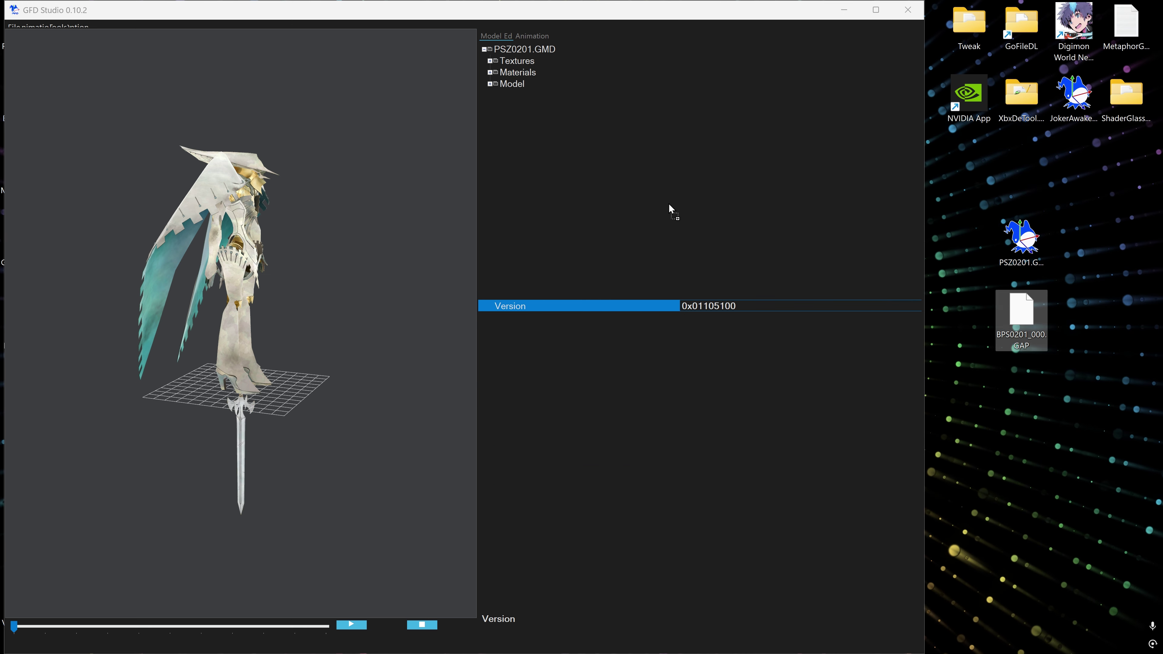
click(541, 36)
click(484, 49)
click(490, 60)
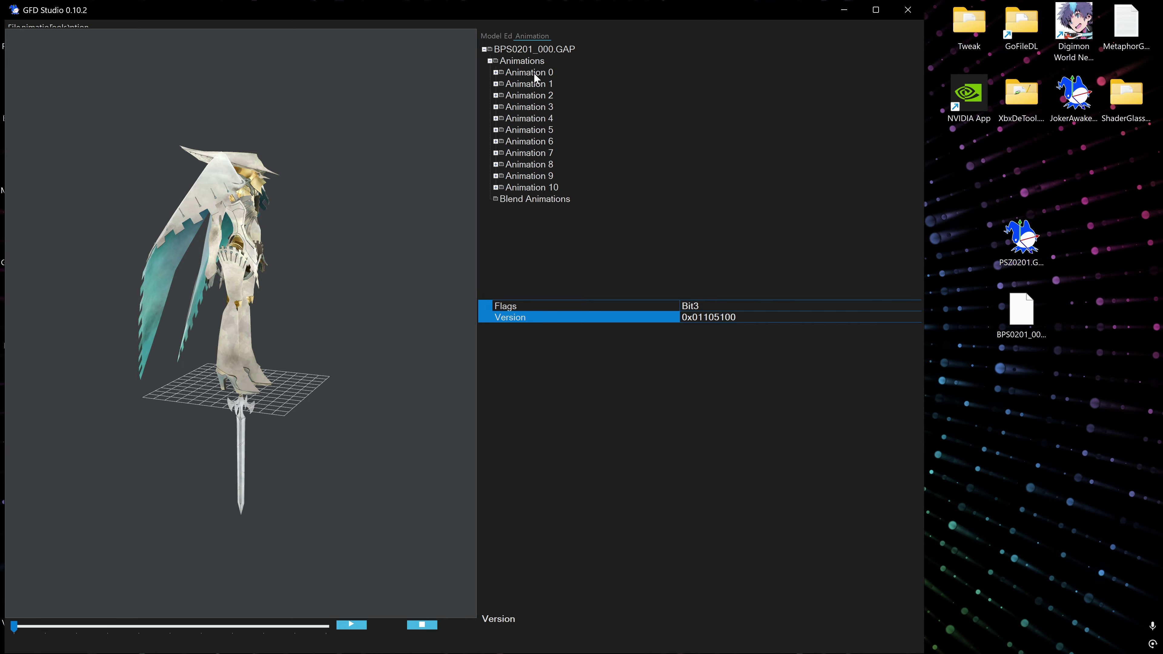
Preview Animation 0 on the model from another angle, and check Animations 2, 6, 9 and 7.
double_click(535, 72)
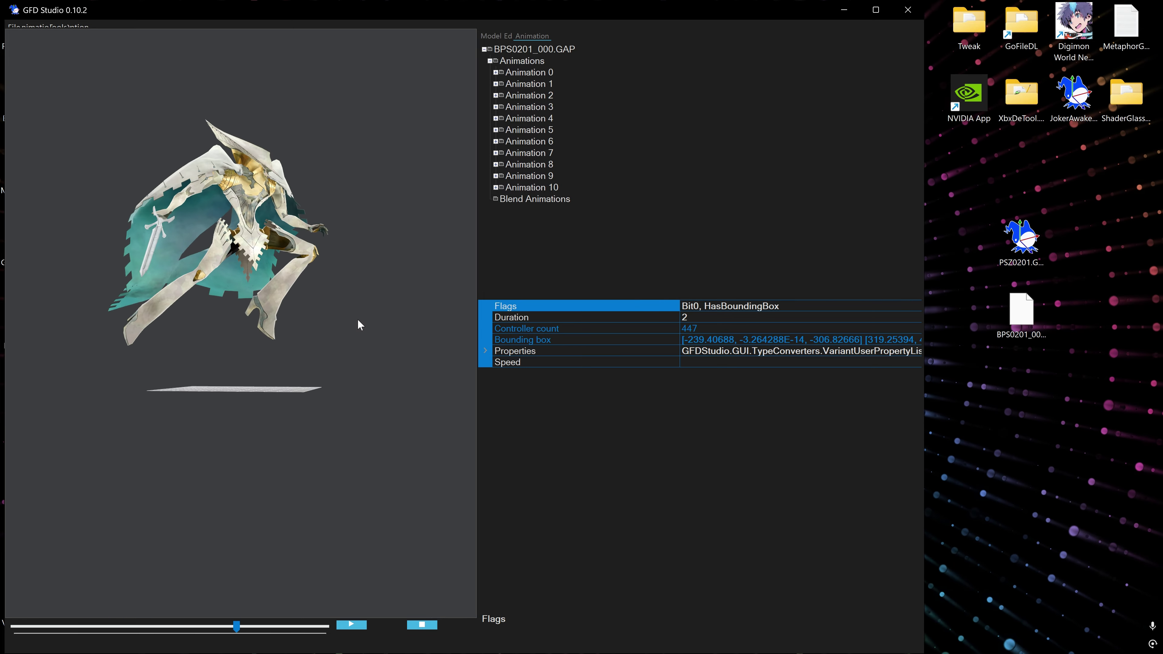
drag(357, 320, 337, 346)
double_click(531, 96)
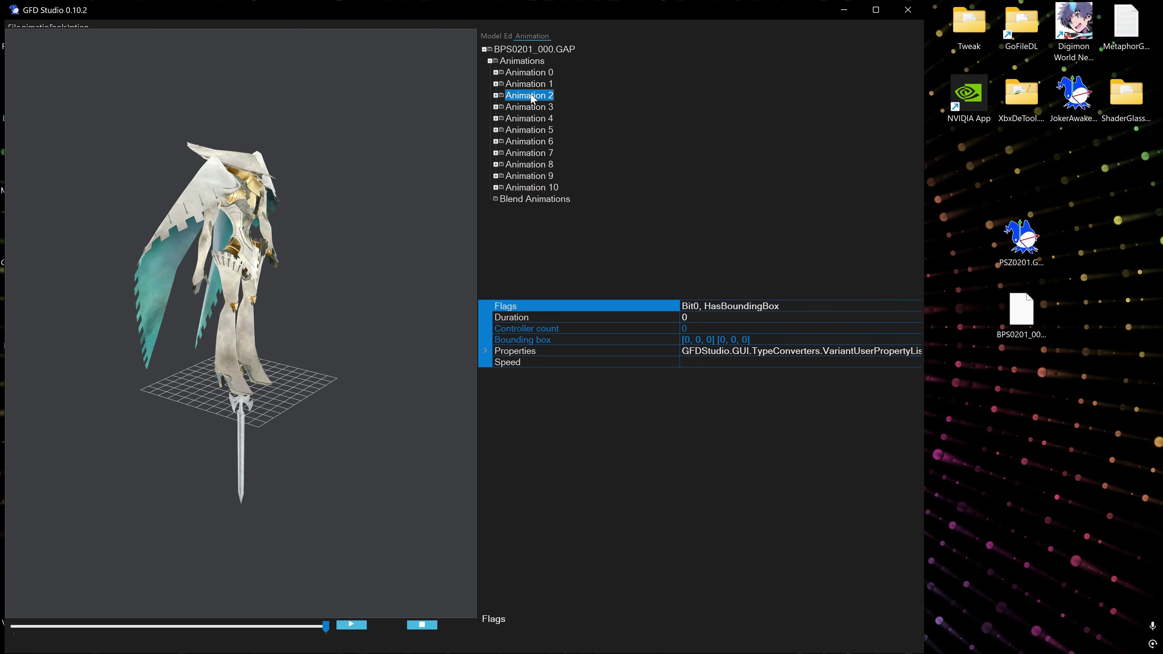
double_click(532, 141)
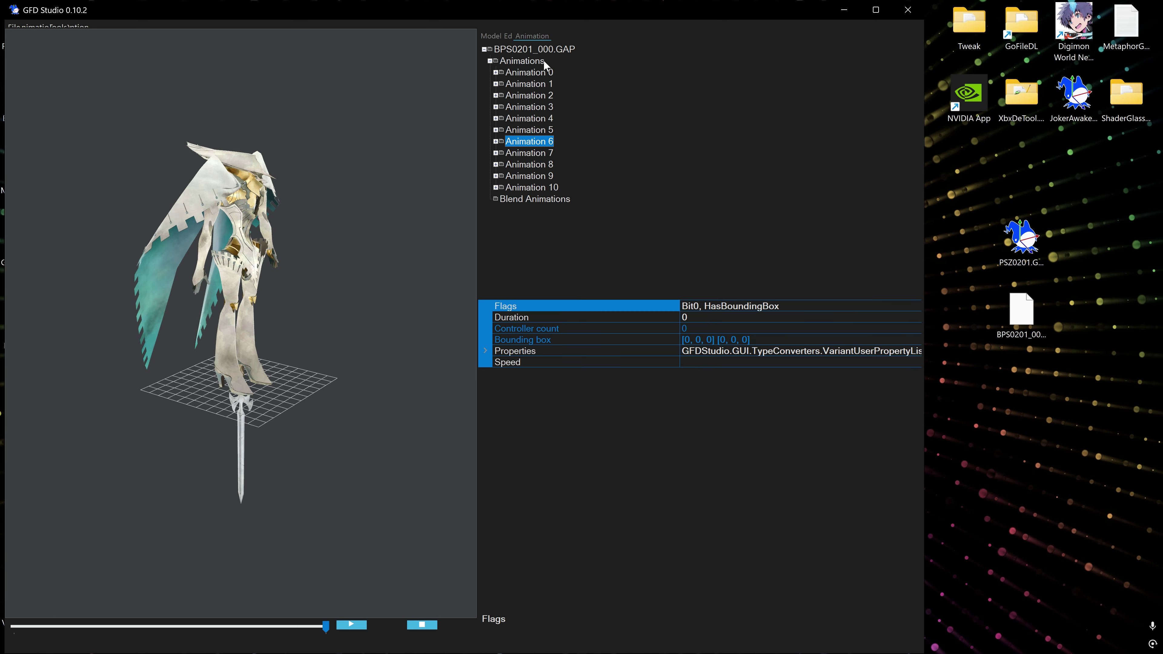
double_click(536, 177)
double_click(531, 153)
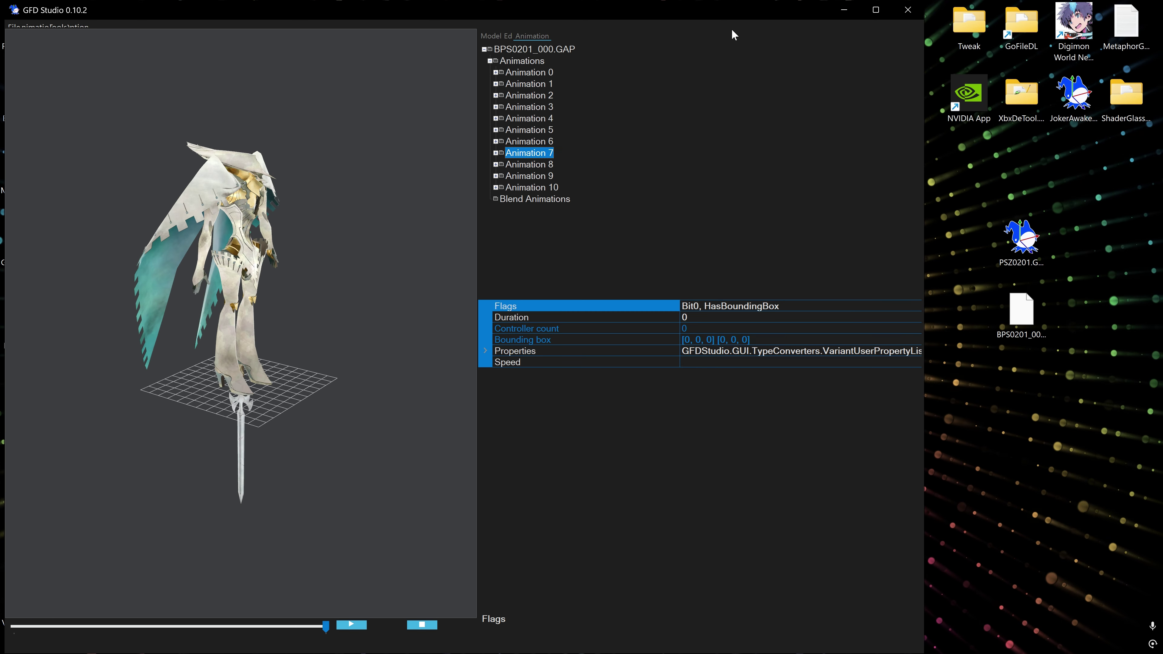
Move PSZ0201.GMD and BPS0201_000.GAP from the Desktop into the mod's PERSONA\0201 folder, replacing the existing files.
click(843, 14)
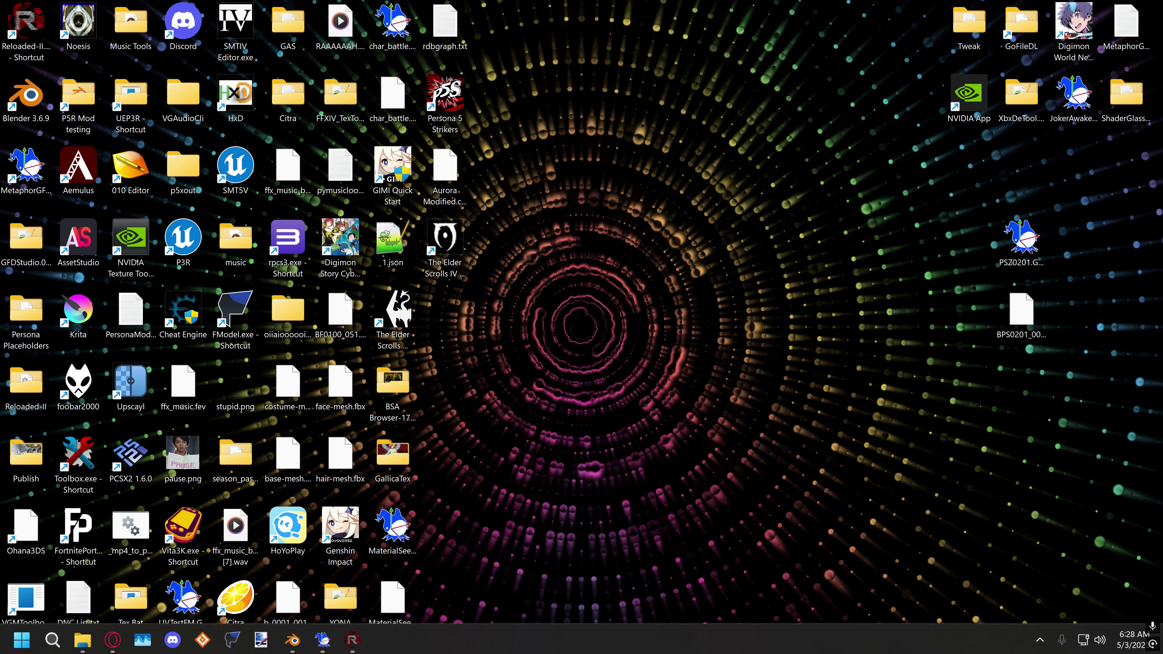
mouse_move(82, 639)
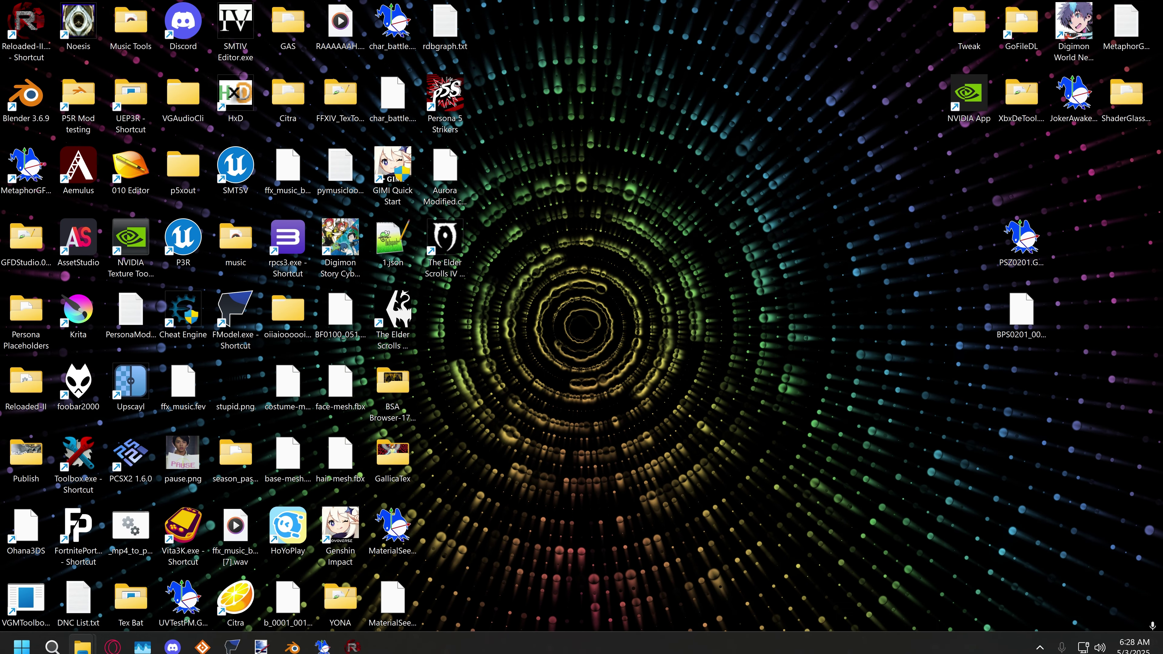
drag(1162, 210, 417, 85)
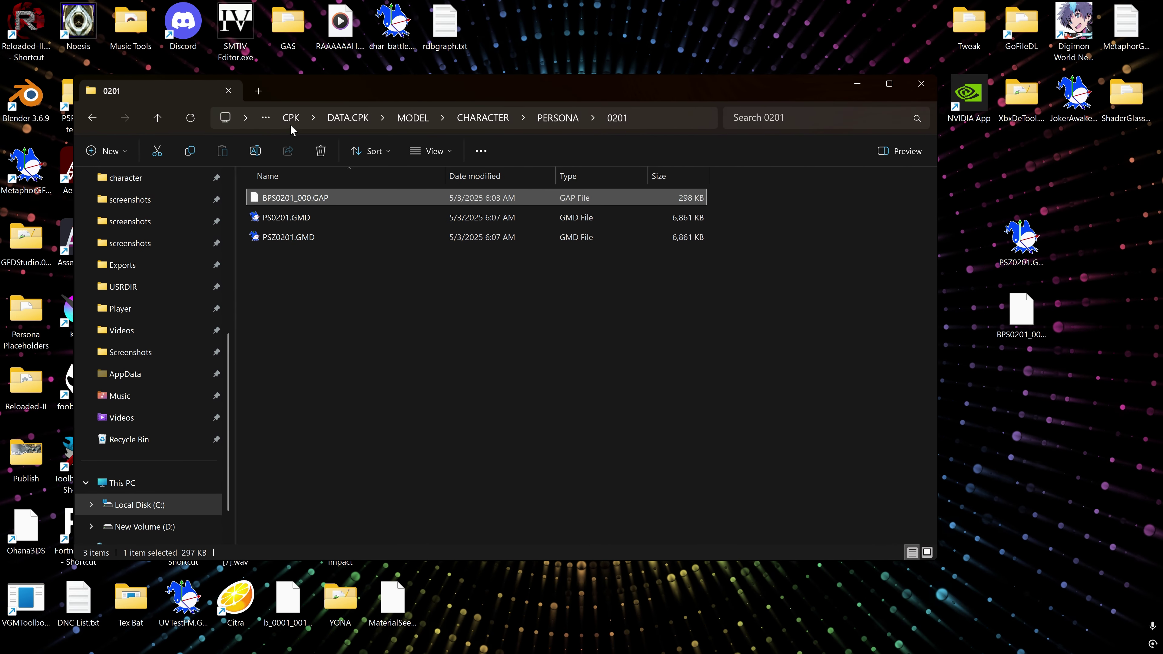
click(522, 374)
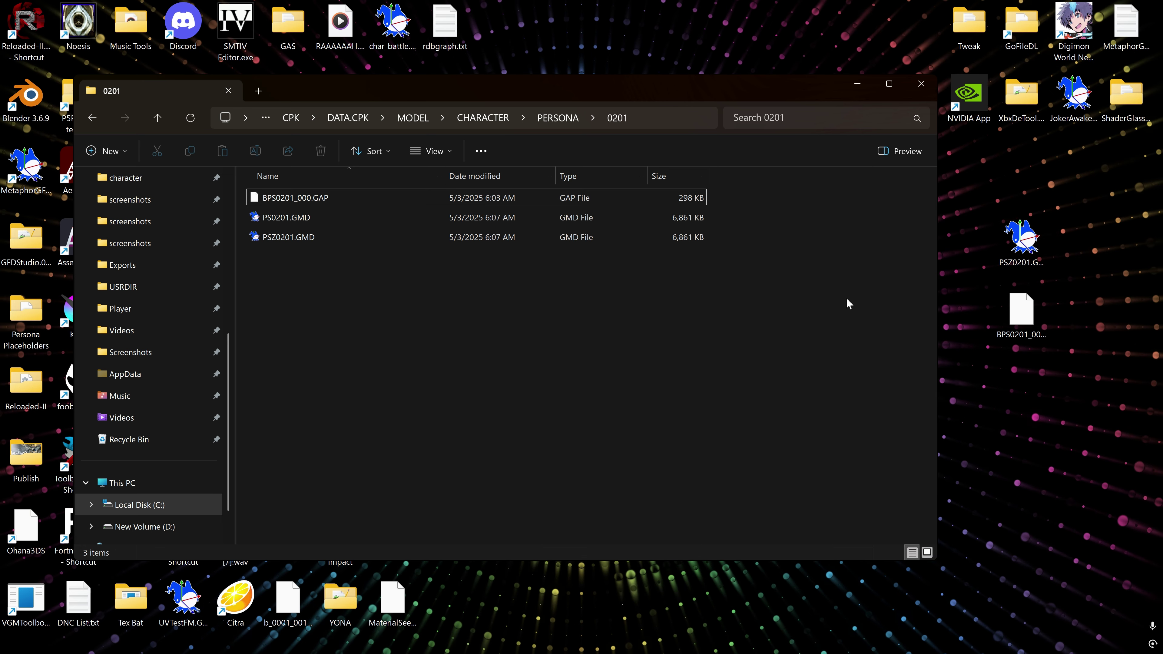
drag(981, 352, 435, 333)
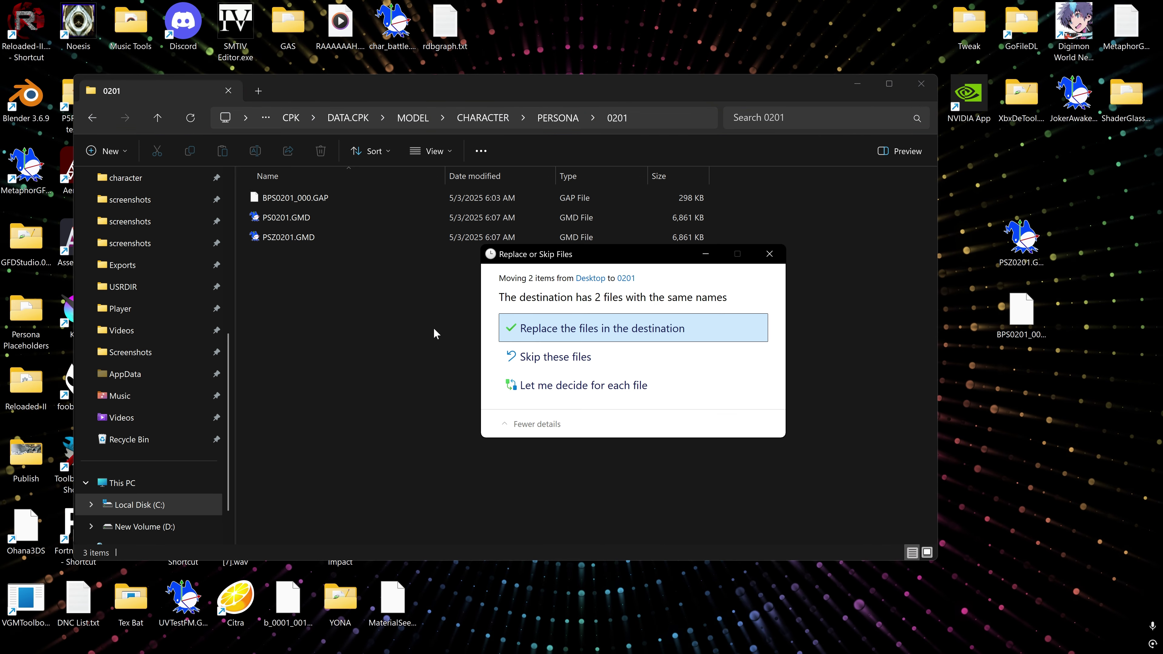
click(641, 329)
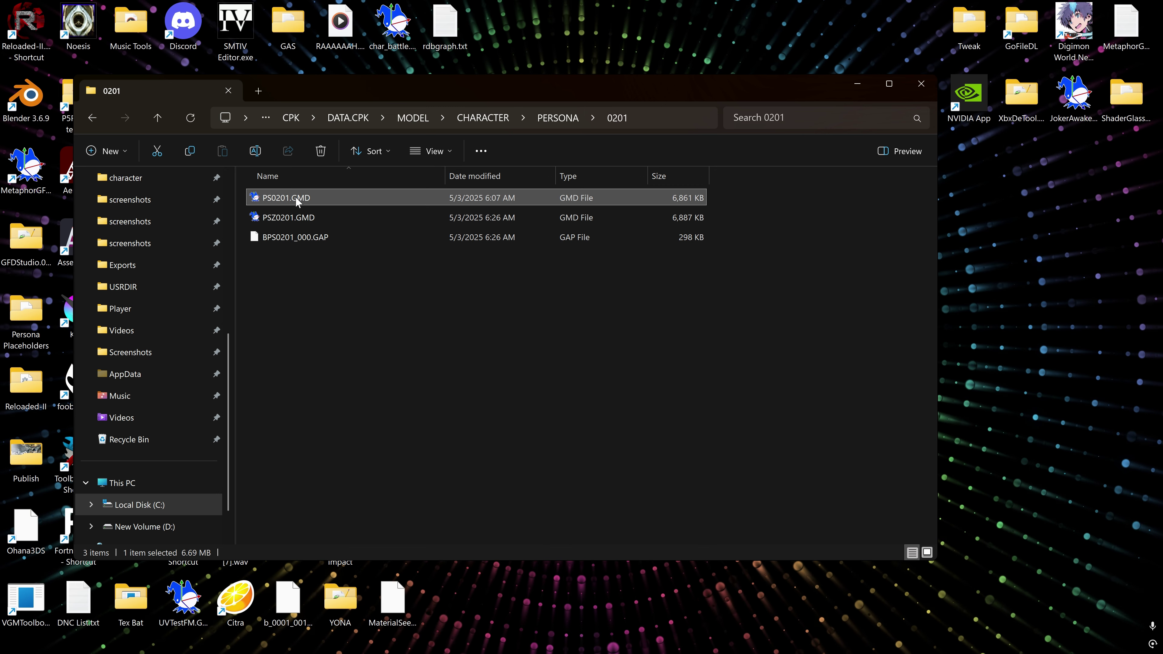
Delete the old PS0201.GMD from the mod's 0201 folder and duplicate PSZ0201.GMD there.
right_click(295, 197)
click(351, 458)
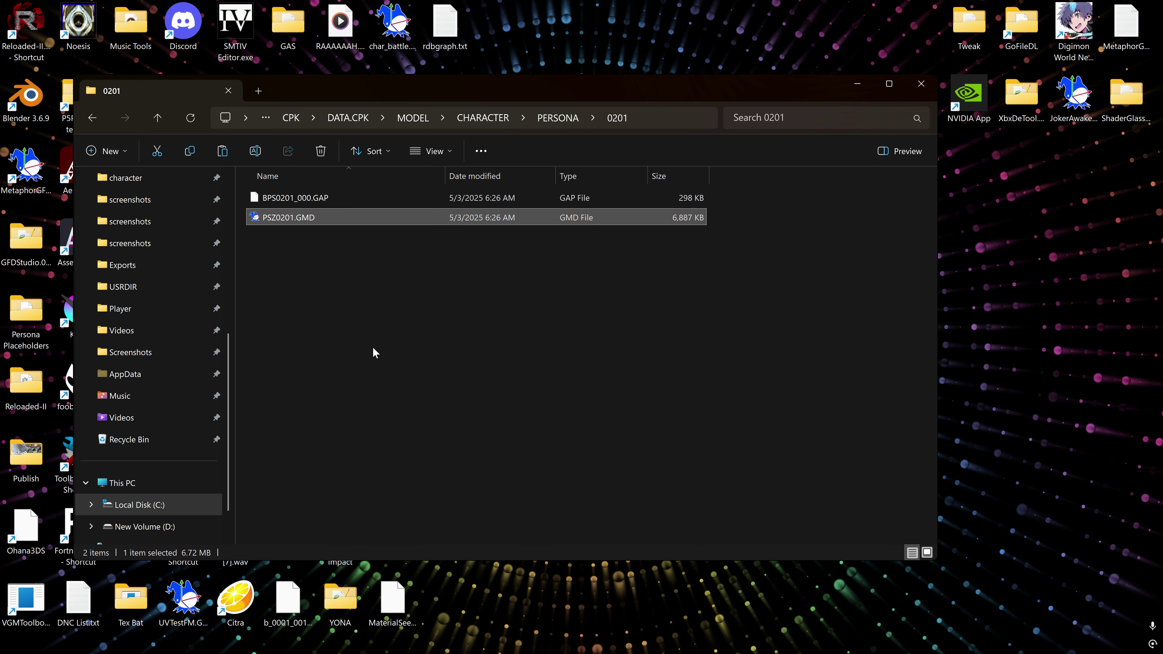
key(ctrl+c)
key(ctrl+v)
Rename the copy of PSZ0201.GMD to PS0201.GMD.
right_click(293, 243)
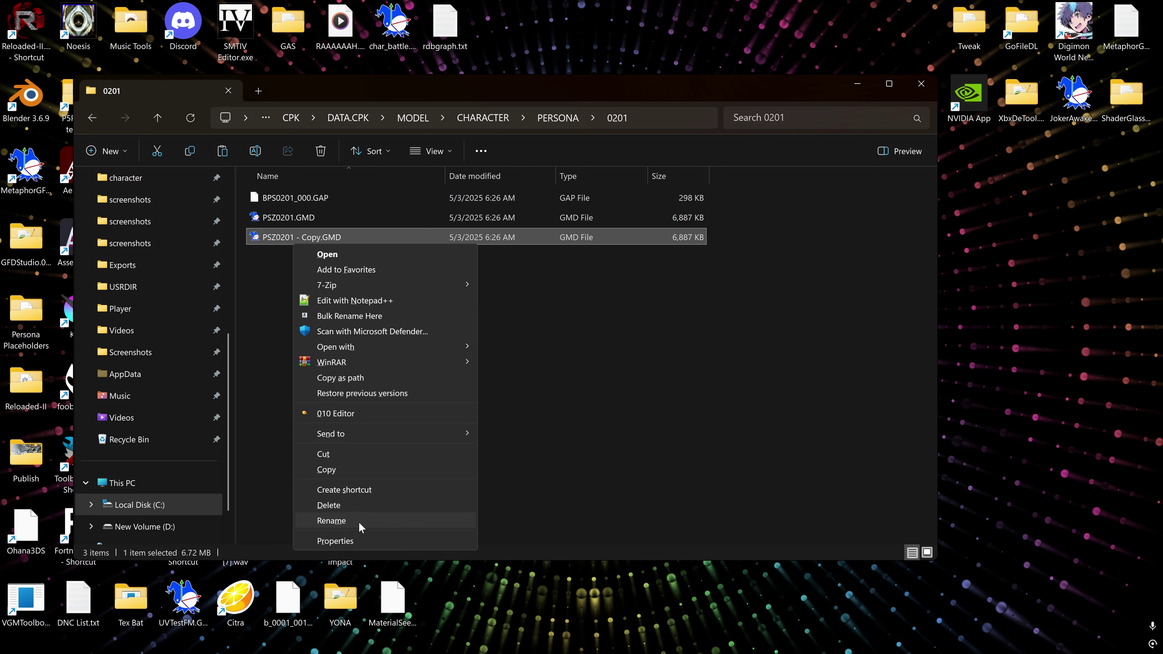
click(331, 521)
key(Return)
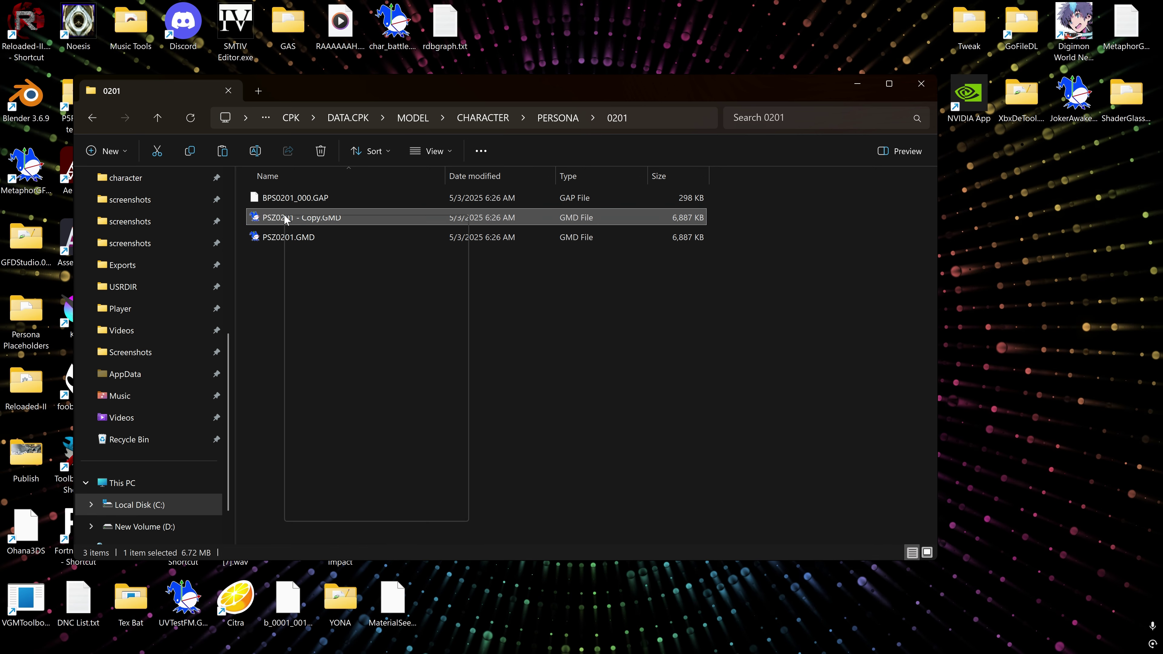
click(356, 494)
click(276, 217)
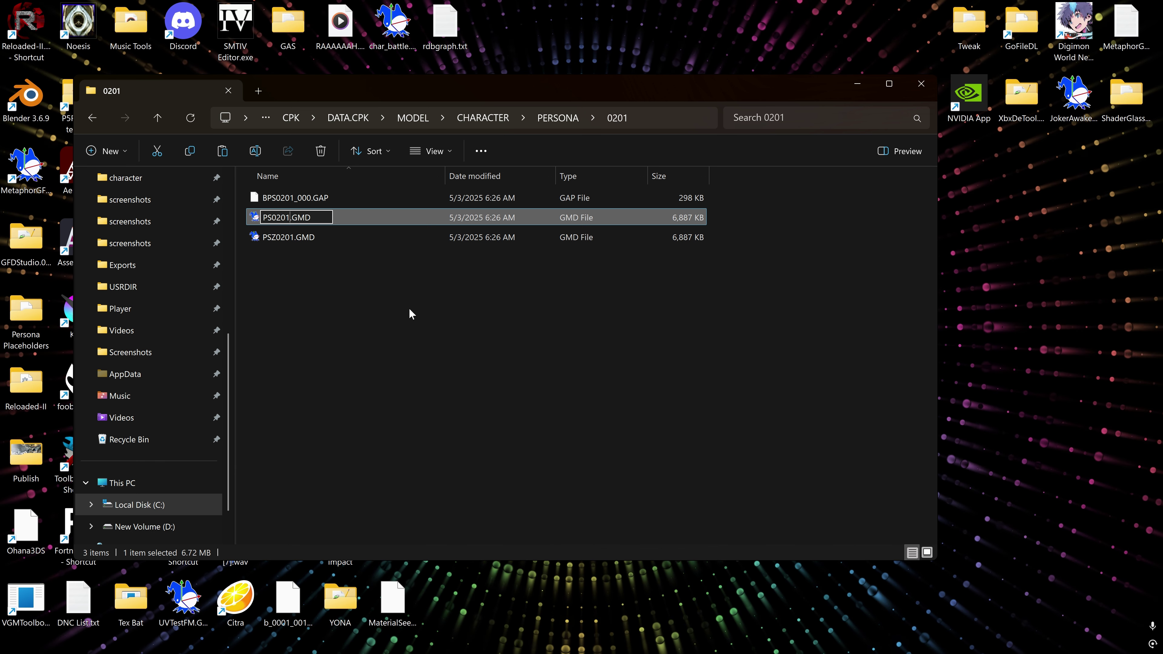
key(Return)
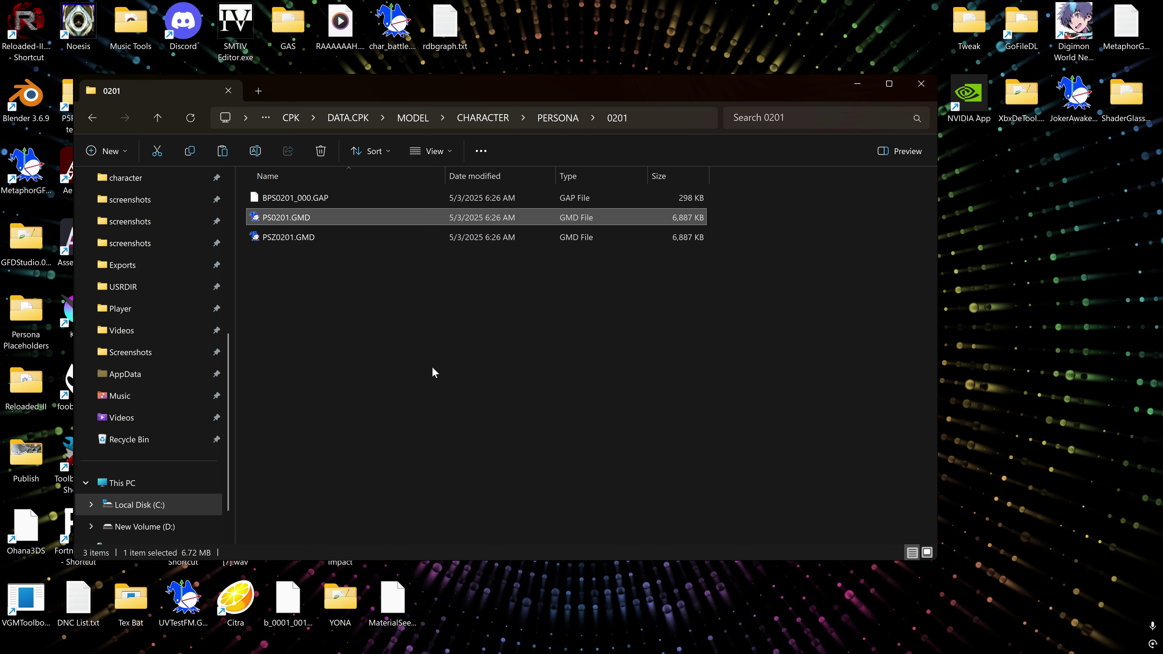
Switch to Reloaded-II, select the Gallica over Pixie mod and launch Persona 5 Royal.
click(352, 637)
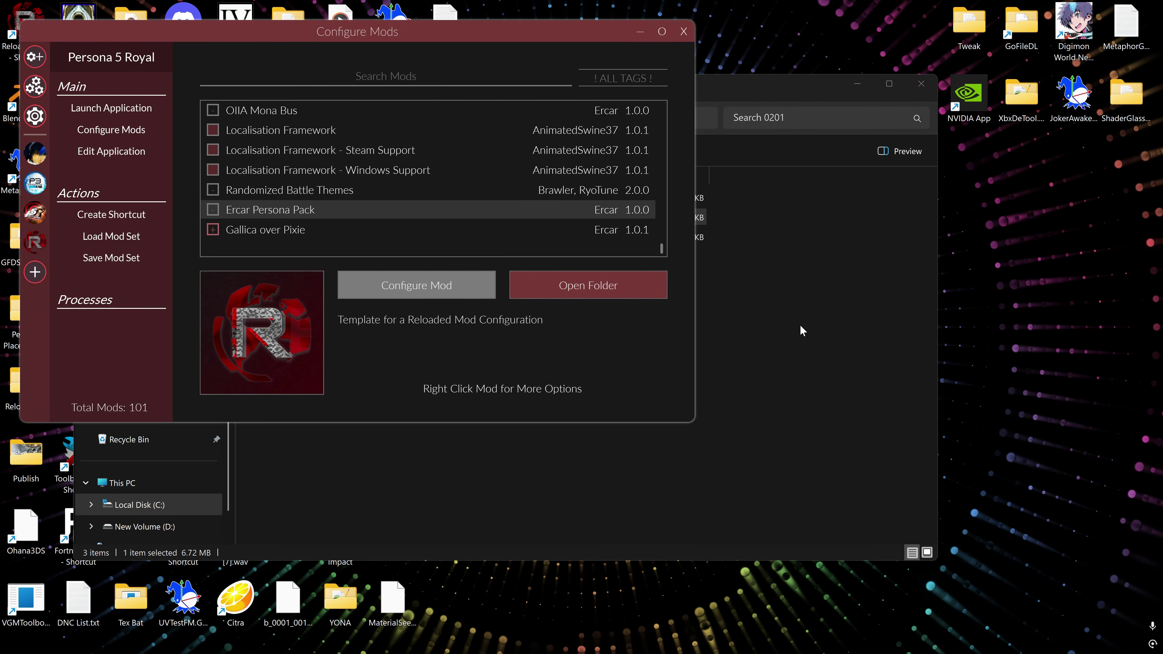
key(alt+Tab)
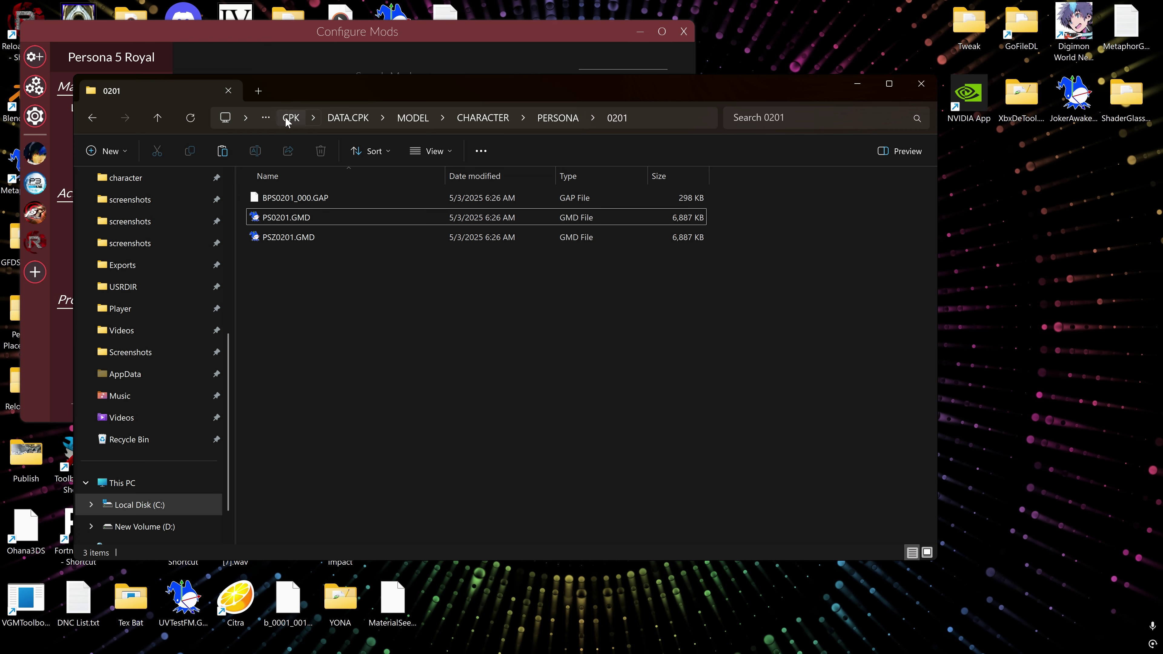
key(alt+Tab)
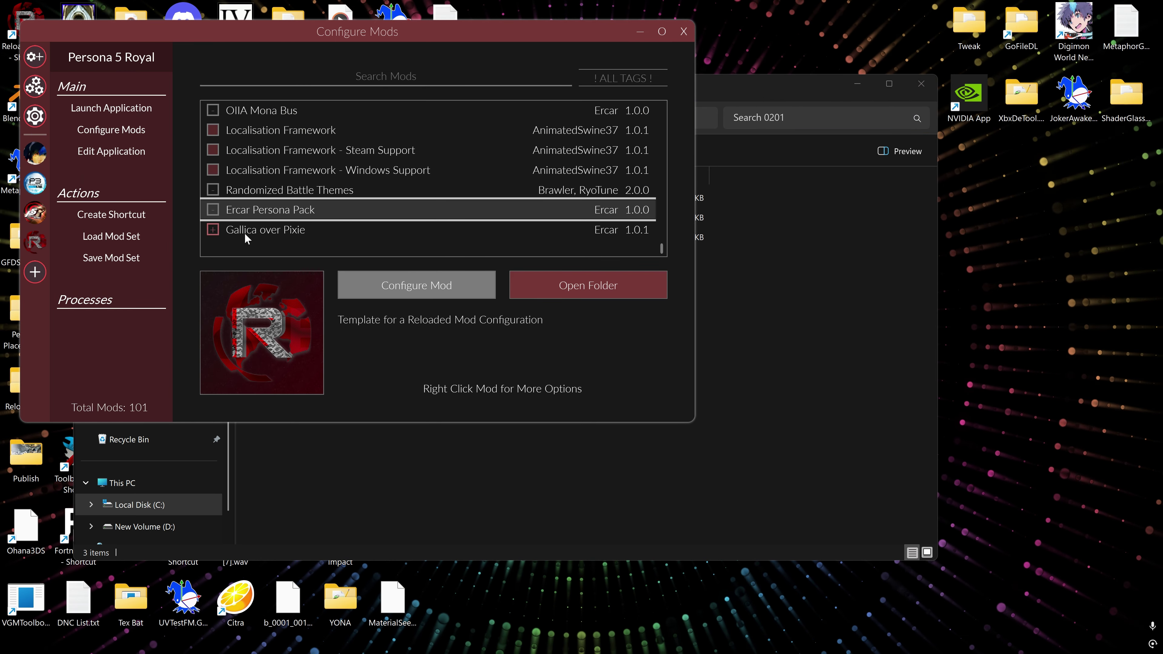
click(339, 231)
click(129, 110)
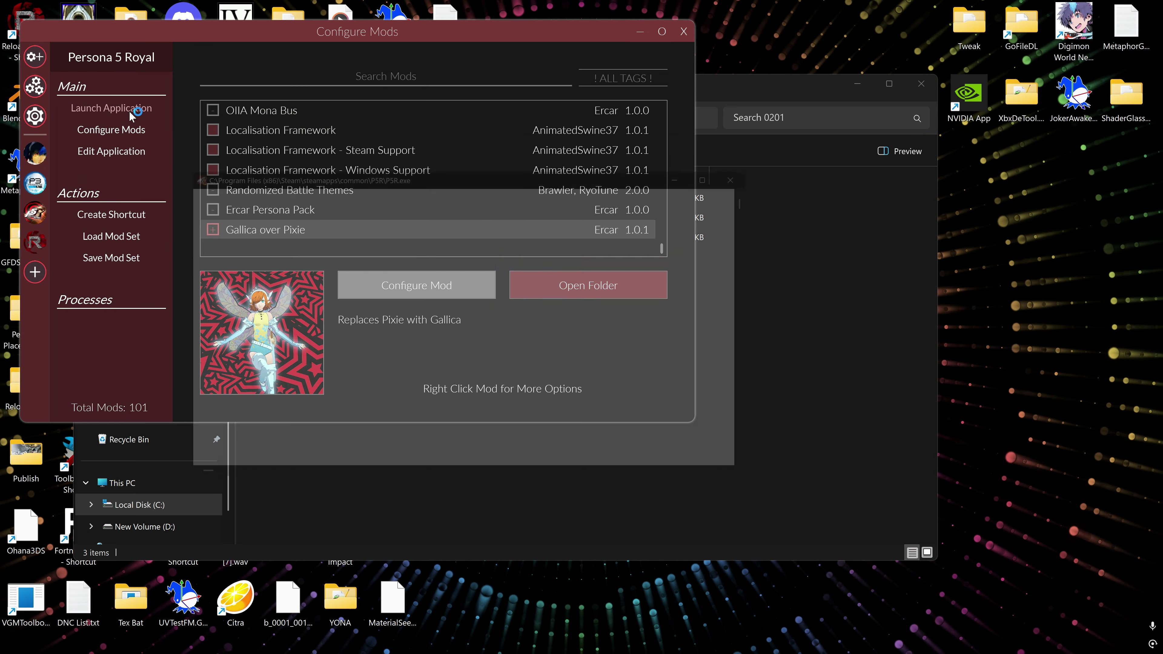